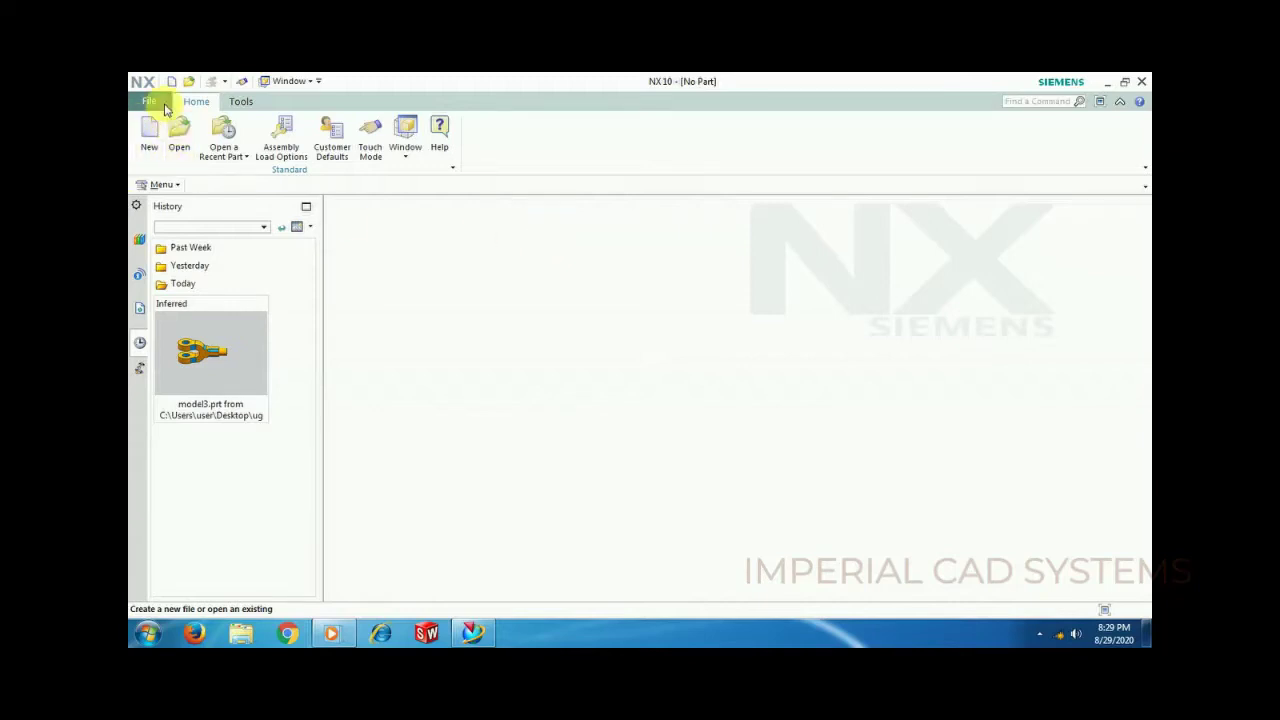
Step: Open the part file model3 from the ug folder and orbit the fork model
left_click(178, 128)
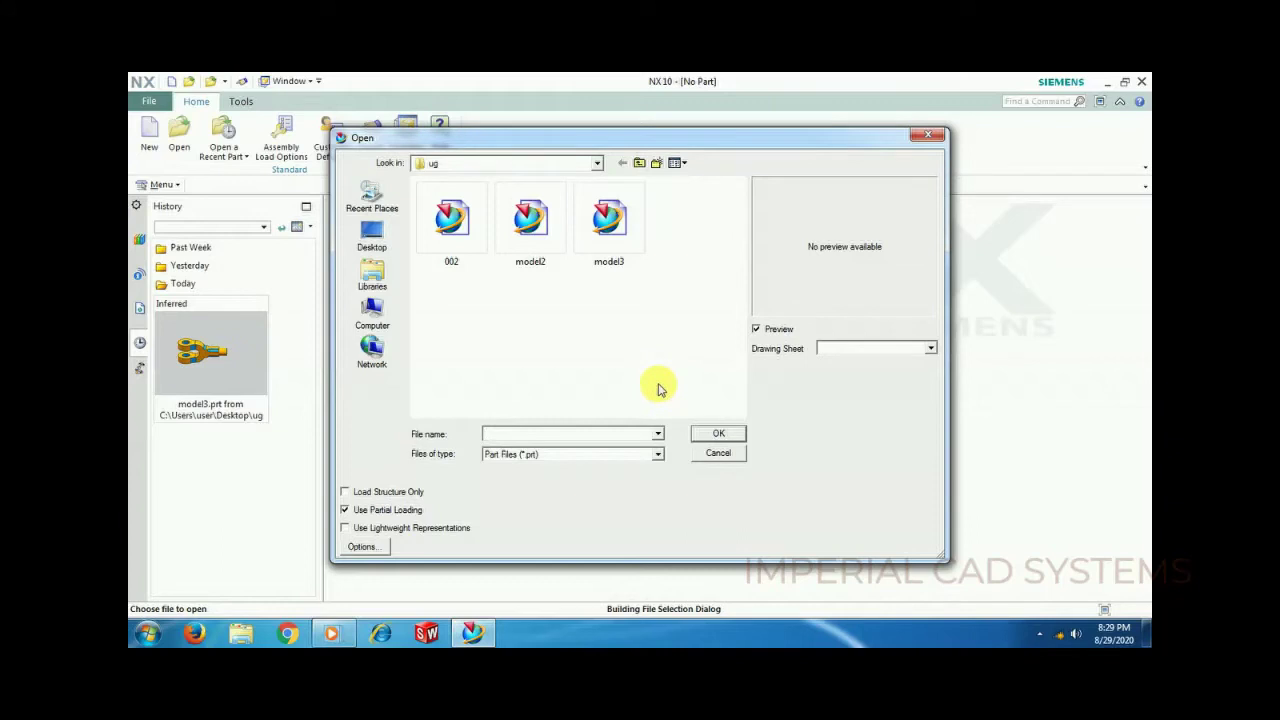
left_click(608, 225)
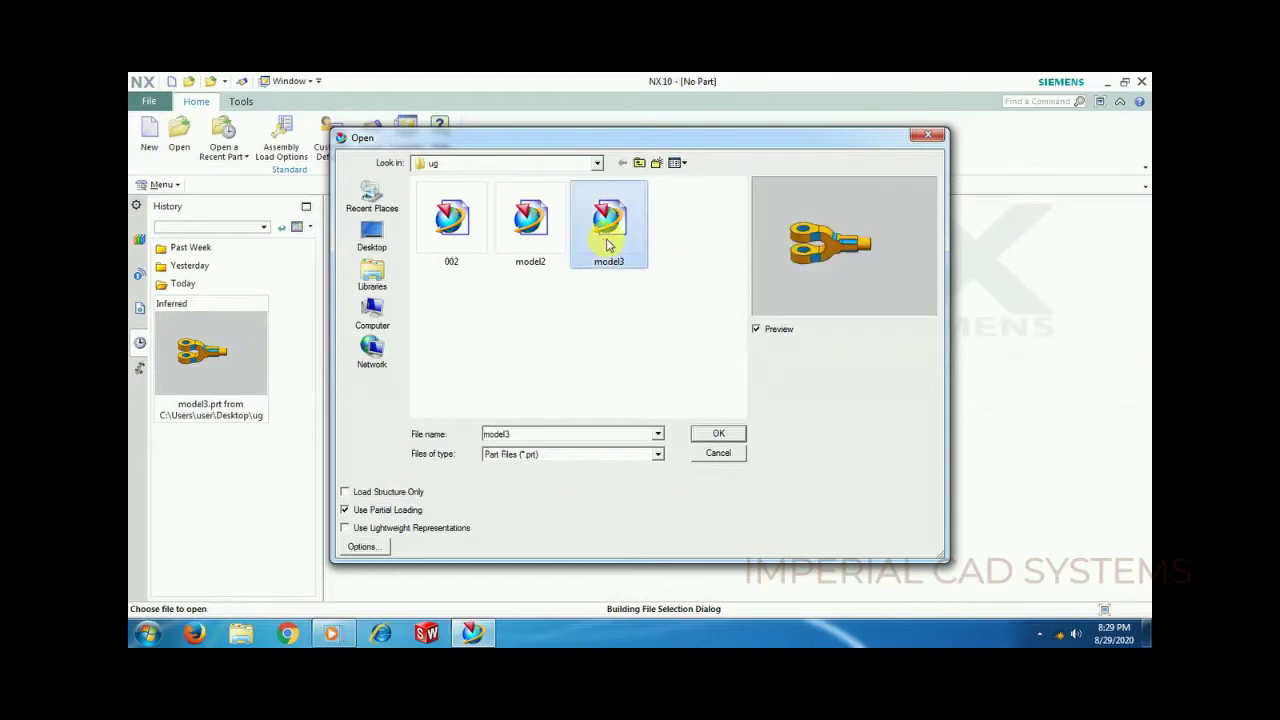
left_click(716, 434)
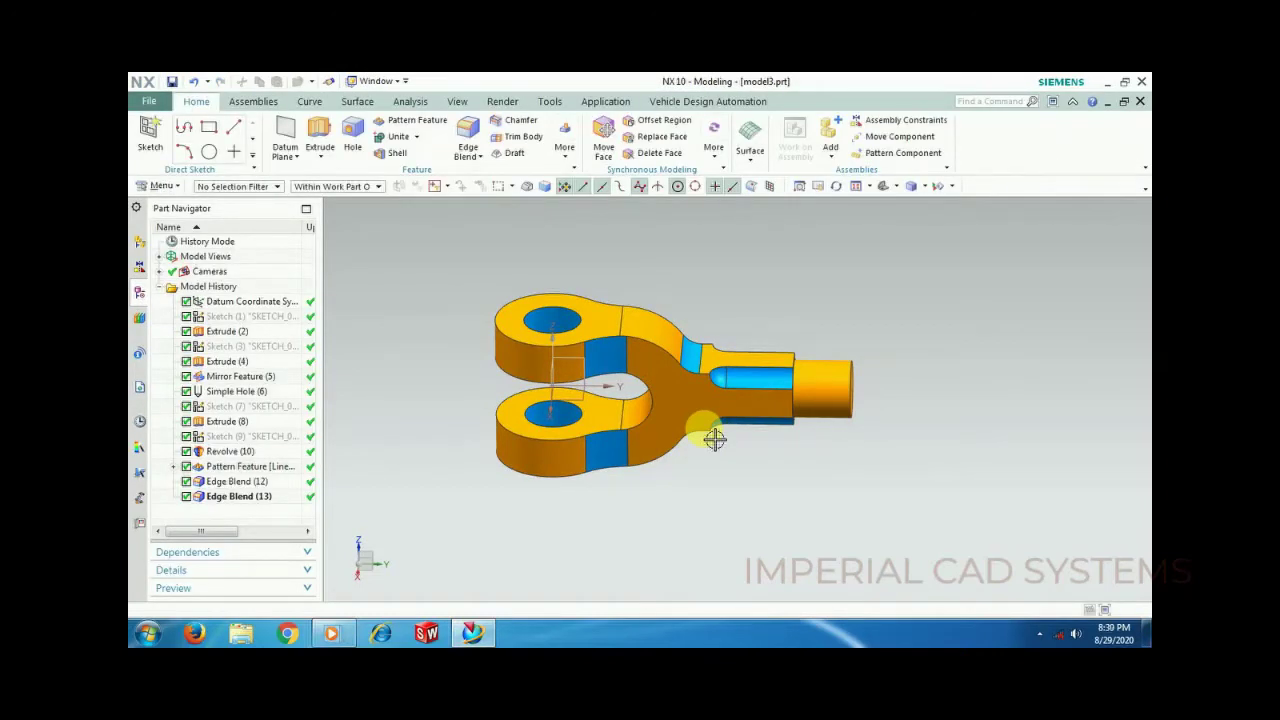
middle_click_drag(577, 537, 724, 537)
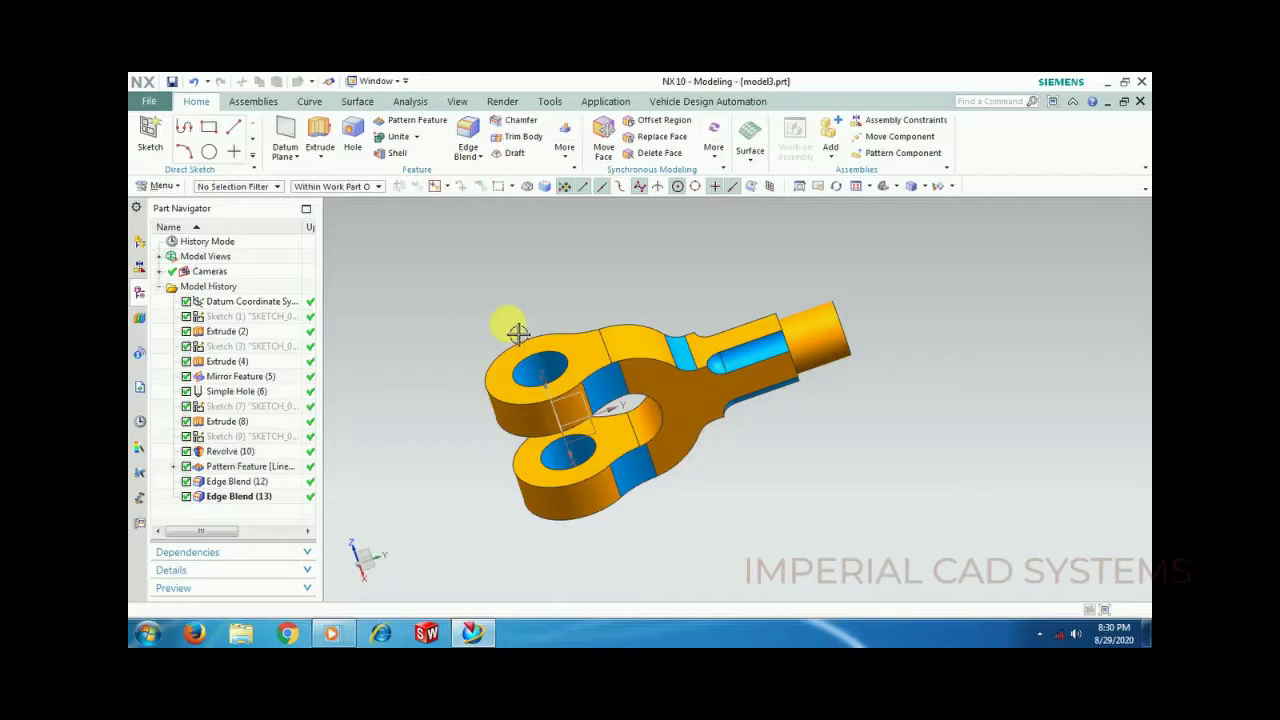
Step: Switch to Drafting and create an A2 - 420 x 594 sheet in millimetres that starts the Base View command
left_click(148, 101)
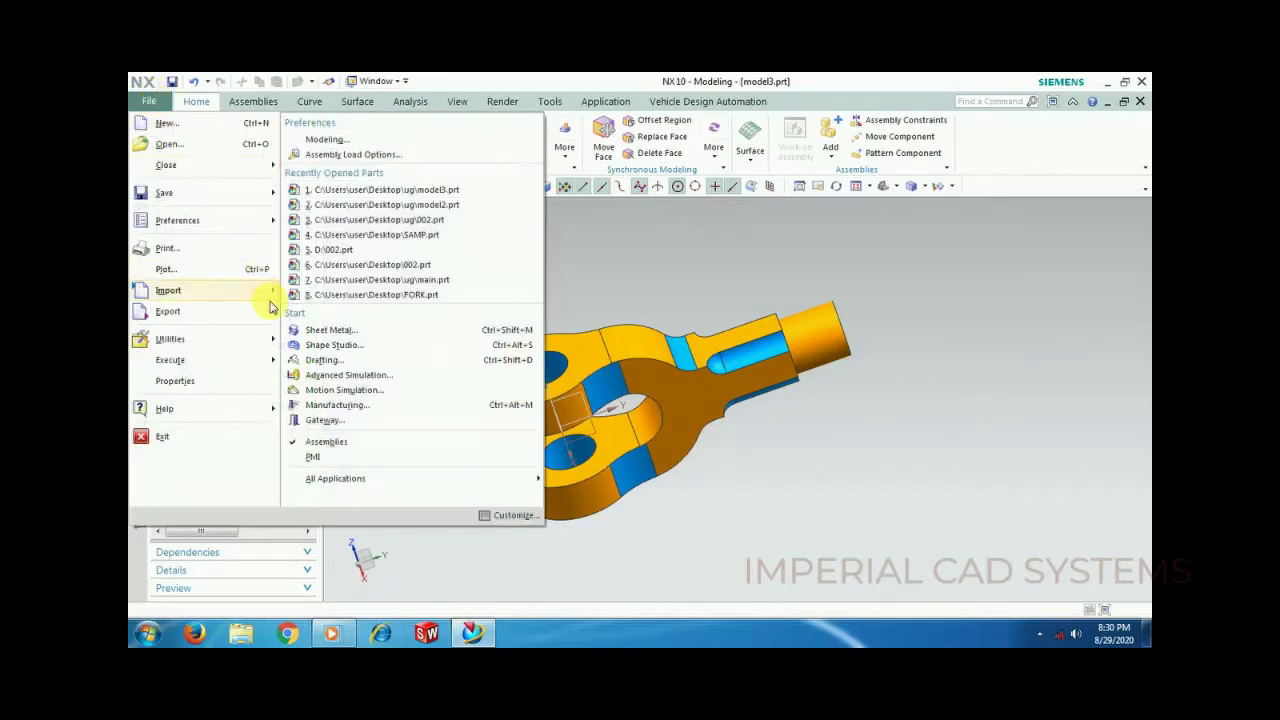
left_click(341, 374)
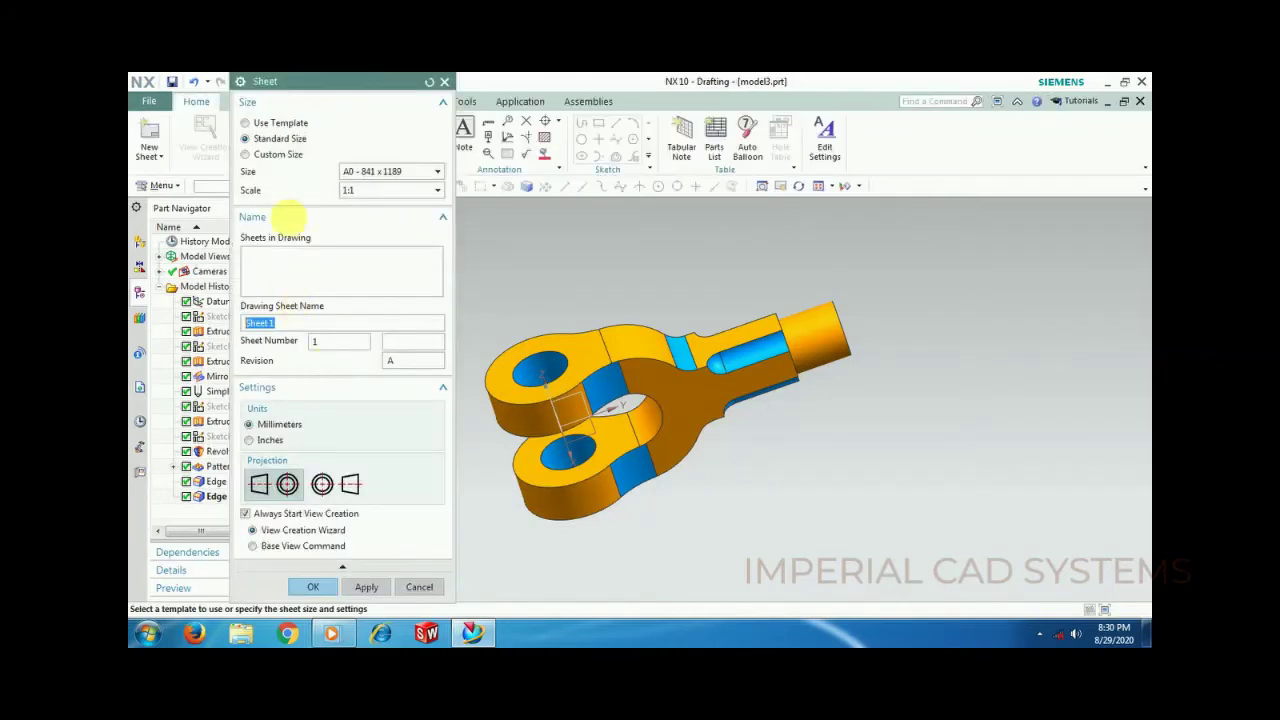
left_click(360, 171)
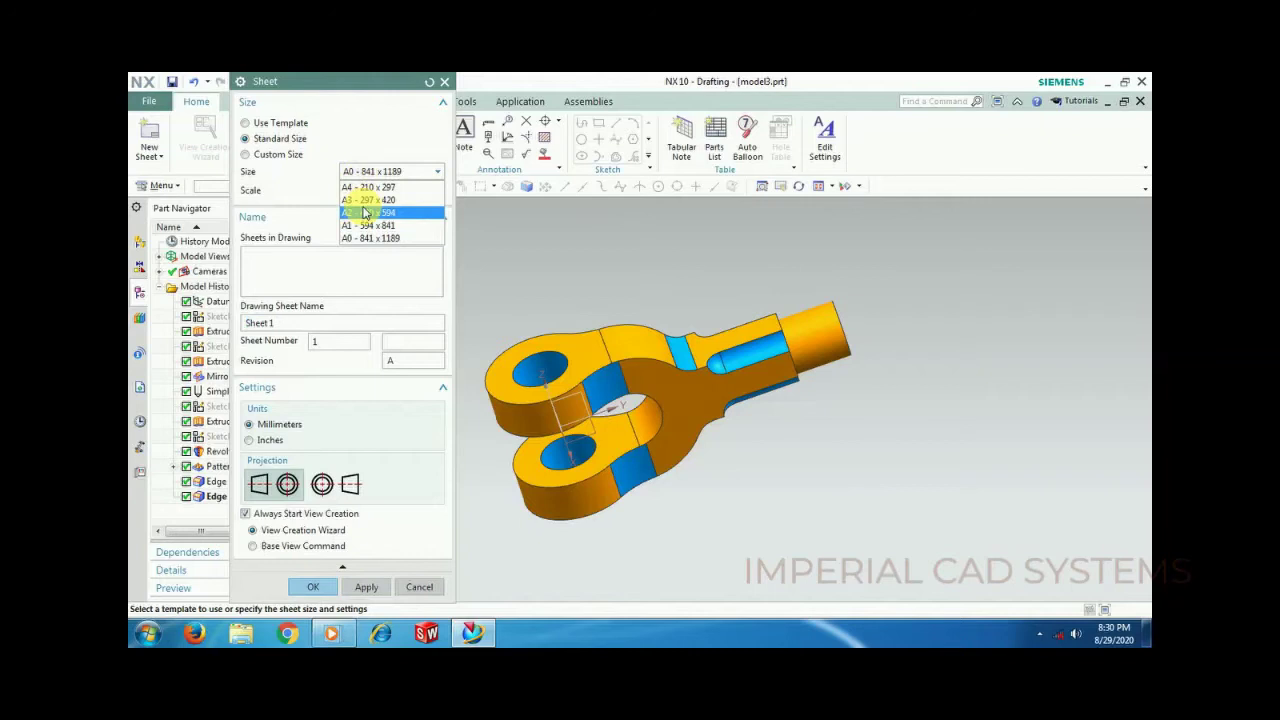
left_click(370, 209)
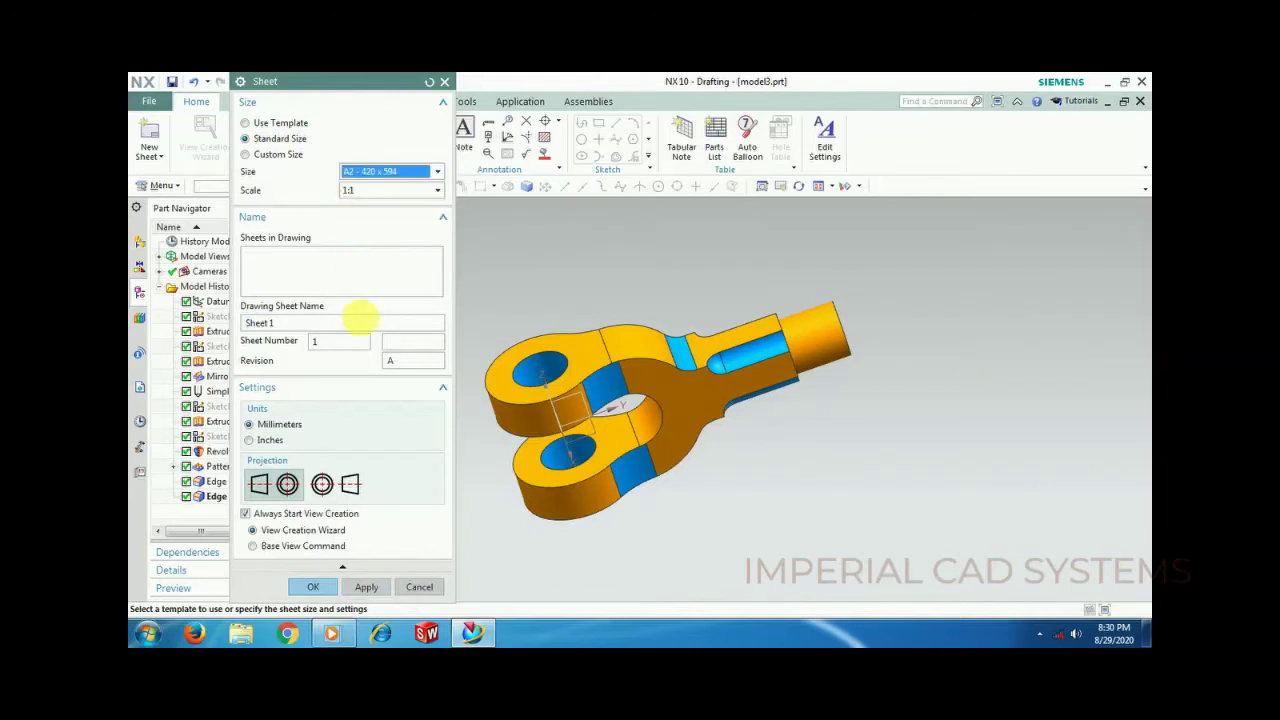
left_click(281, 425)
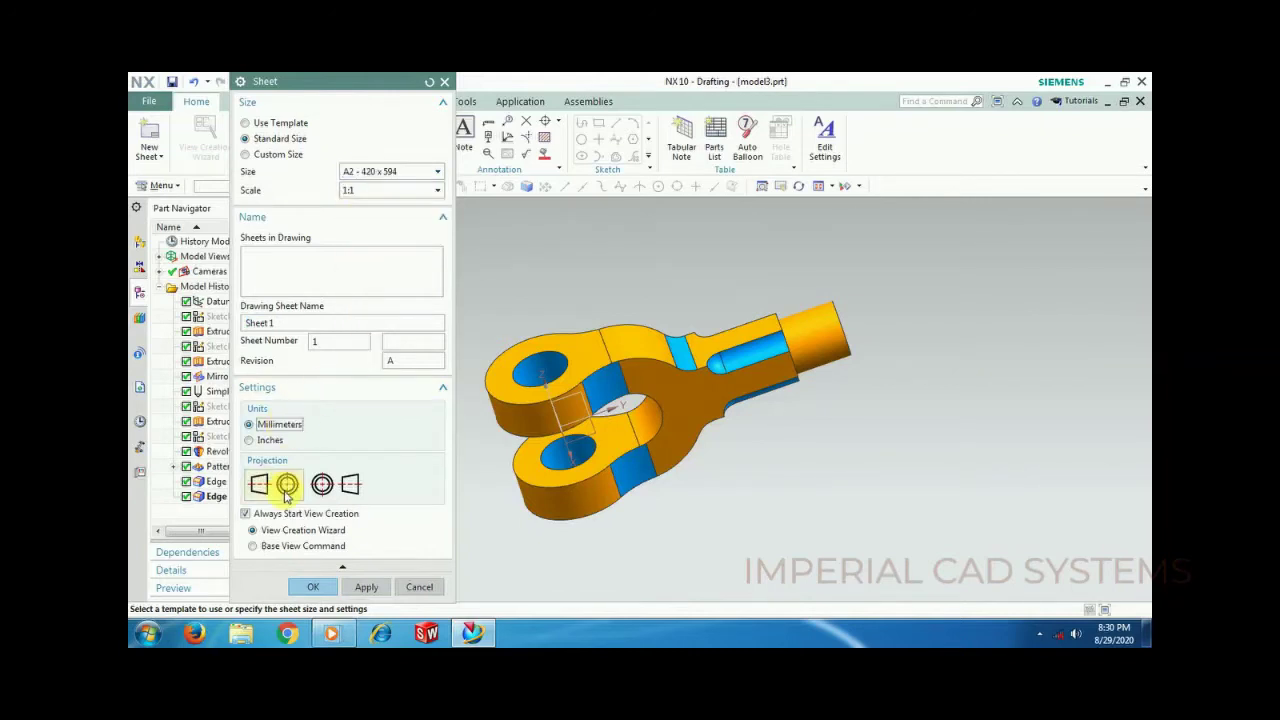
left_click(288, 549)
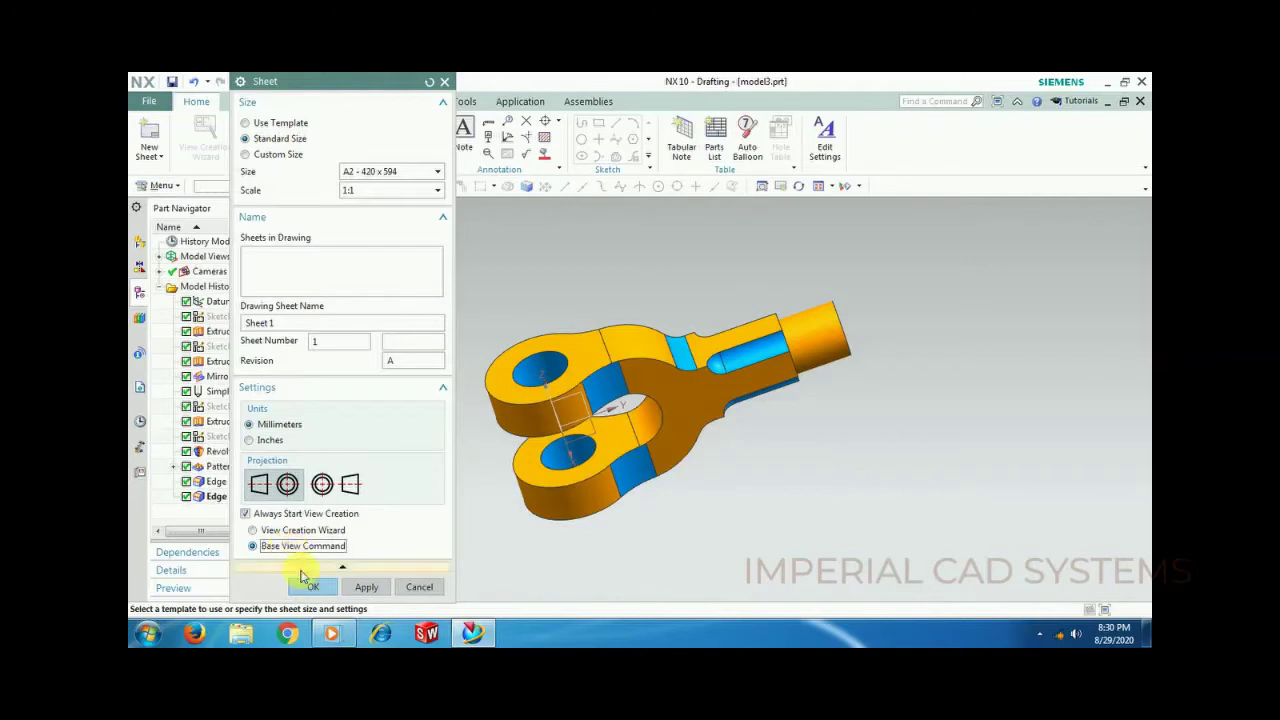
left_click(306, 588)
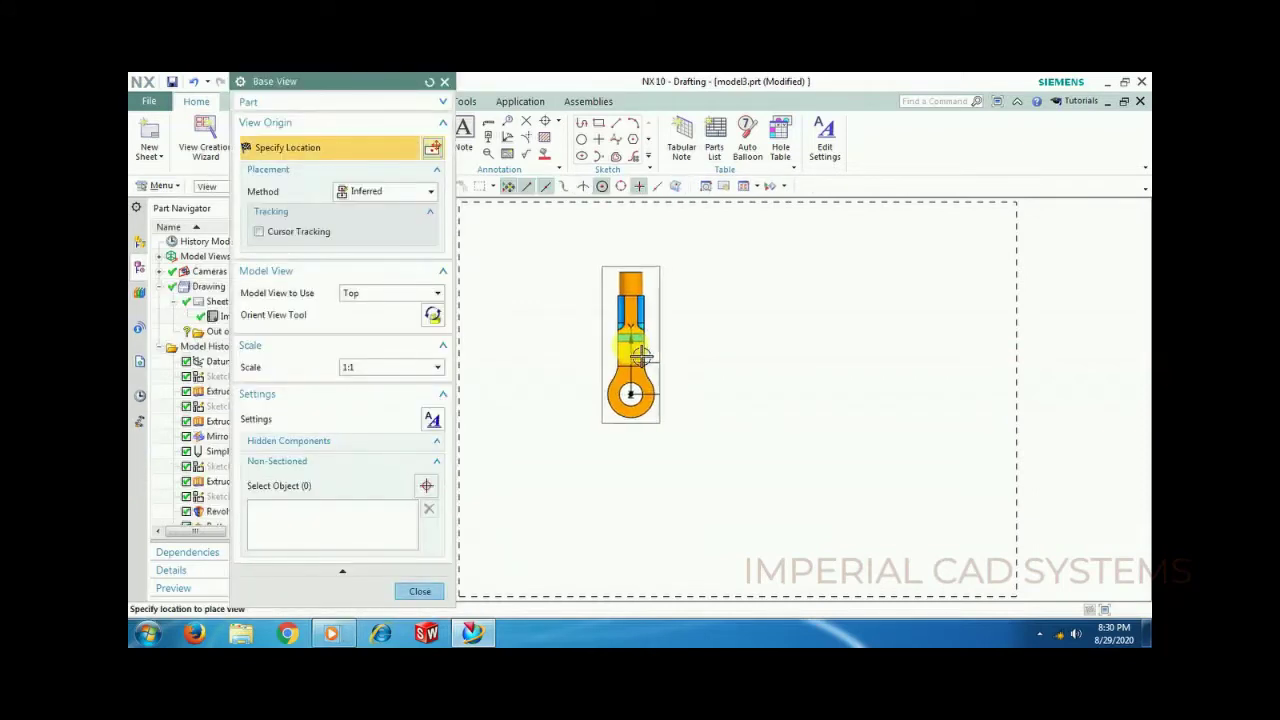
Step: Place the fork's Right model view as the base view in the upper-left part of the sheet
left_click(400, 293)
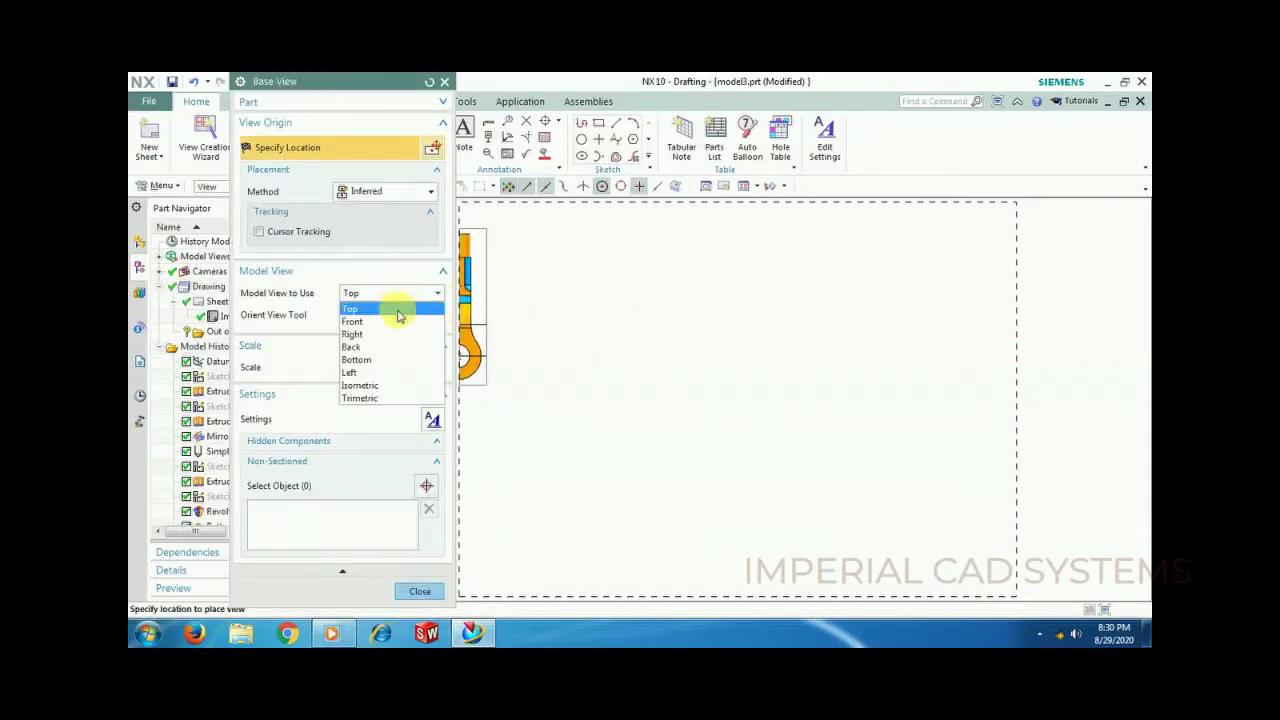
left_click(390, 321)
left_click(398, 295)
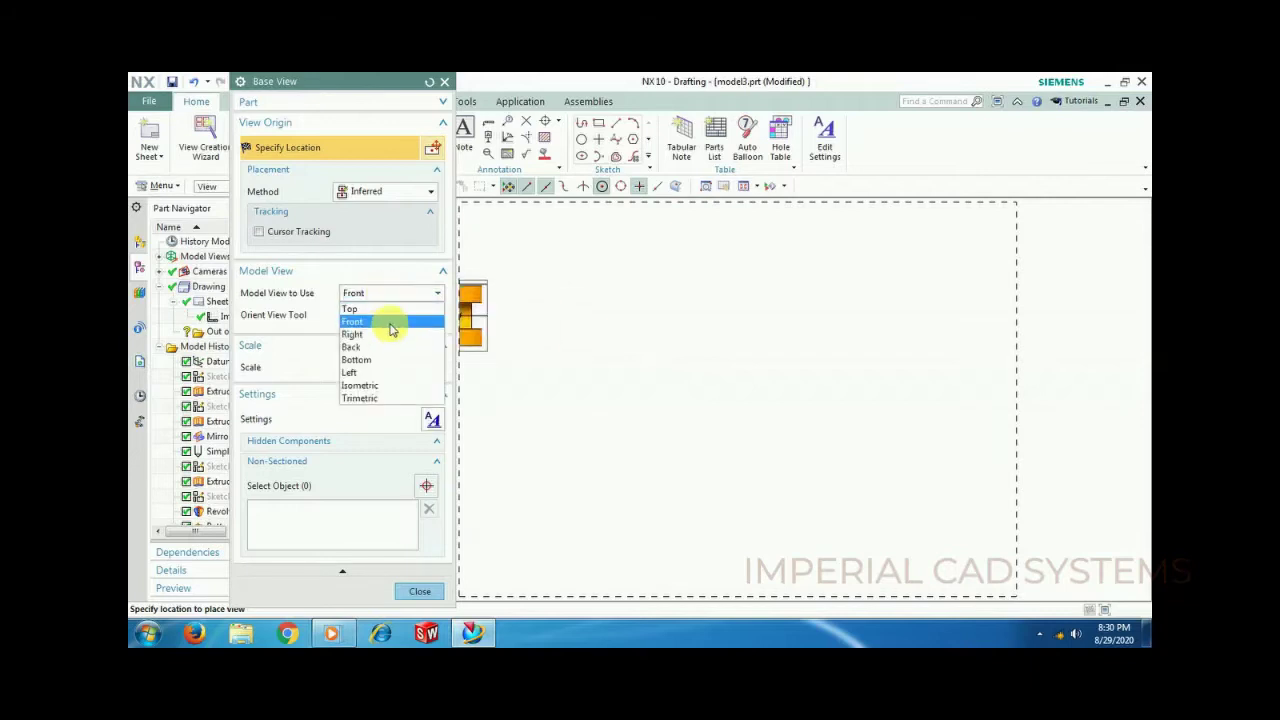
left_click(391, 334)
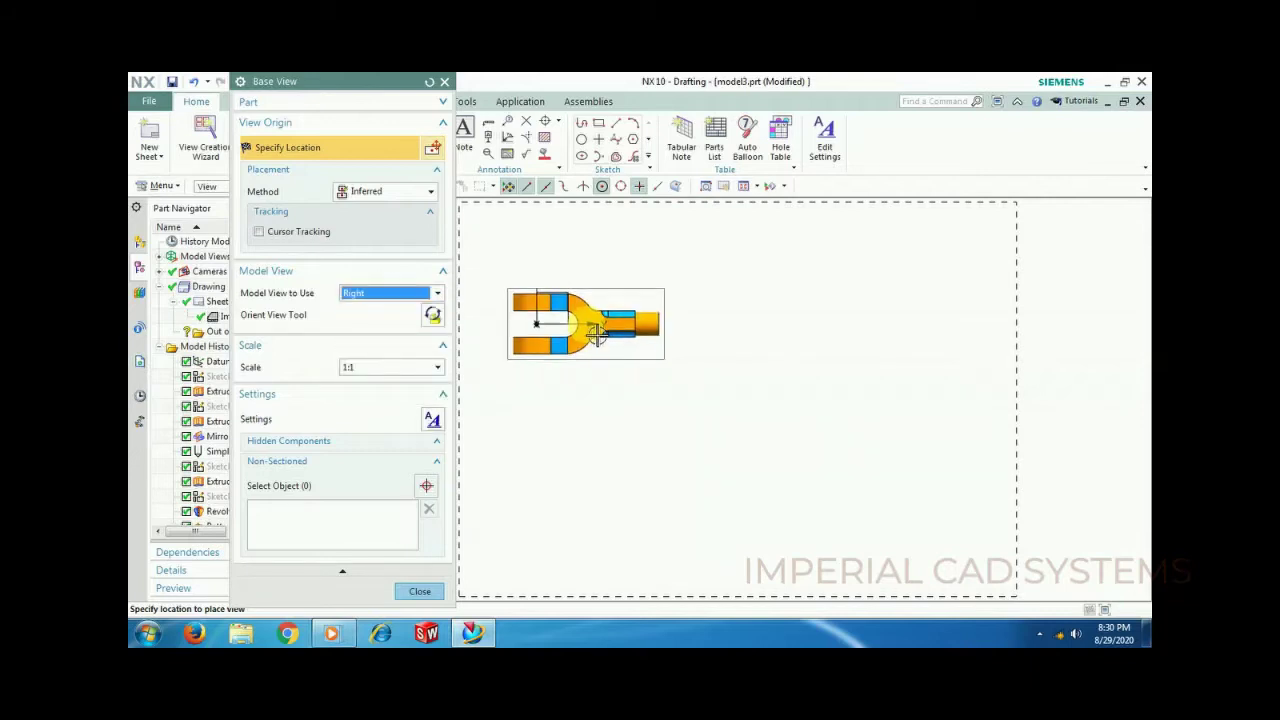
left_click(620, 332)
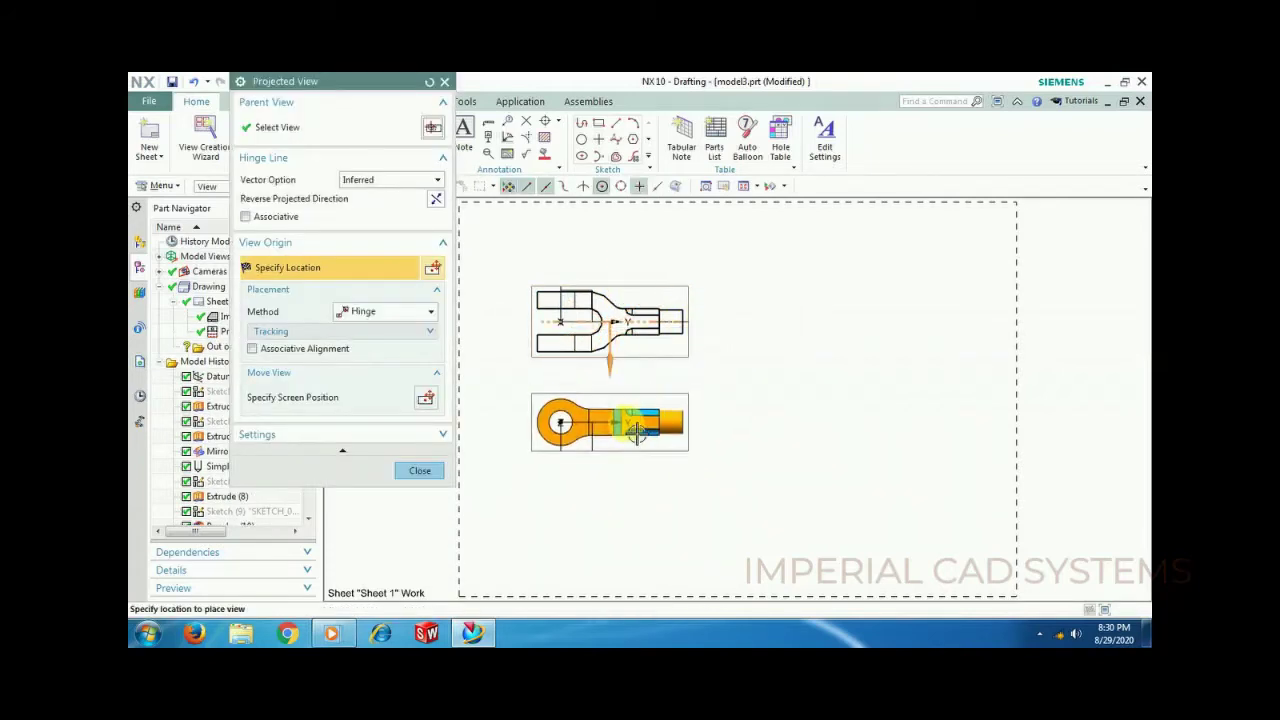
Step: Add projected views below and to the right of the base view, and end the projection
left_click(637, 430)
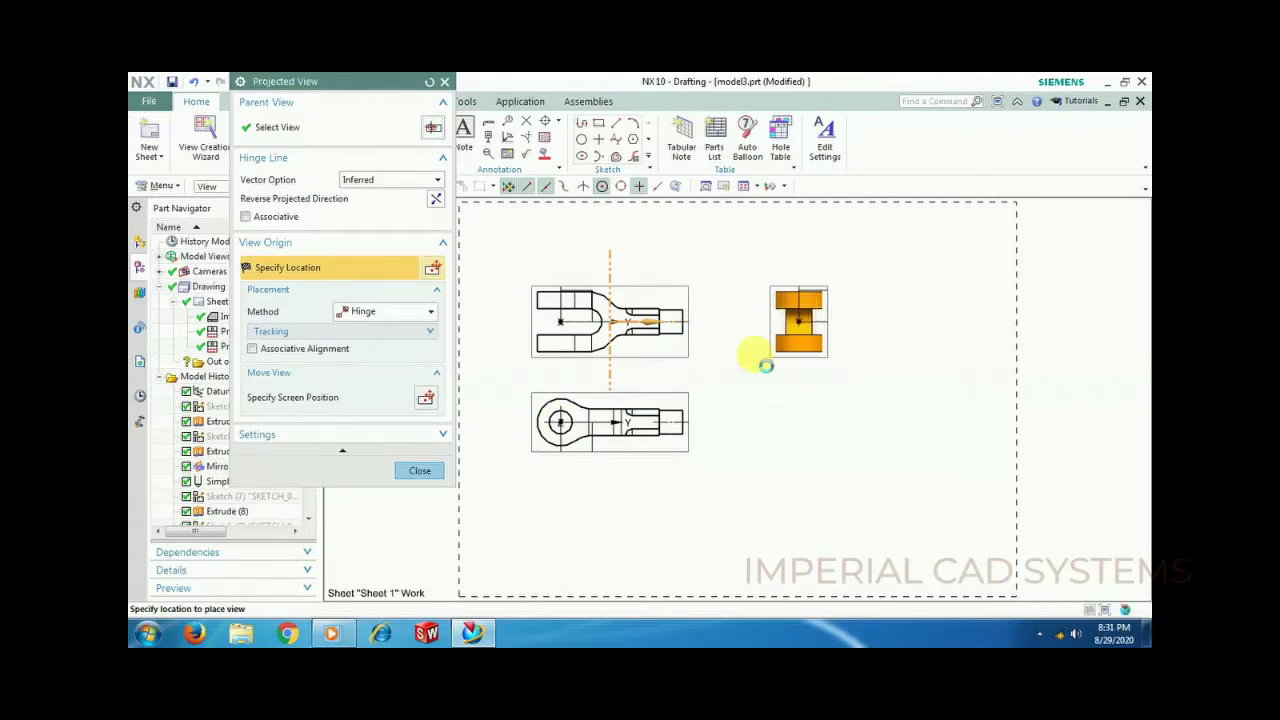
left_click(766, 357)
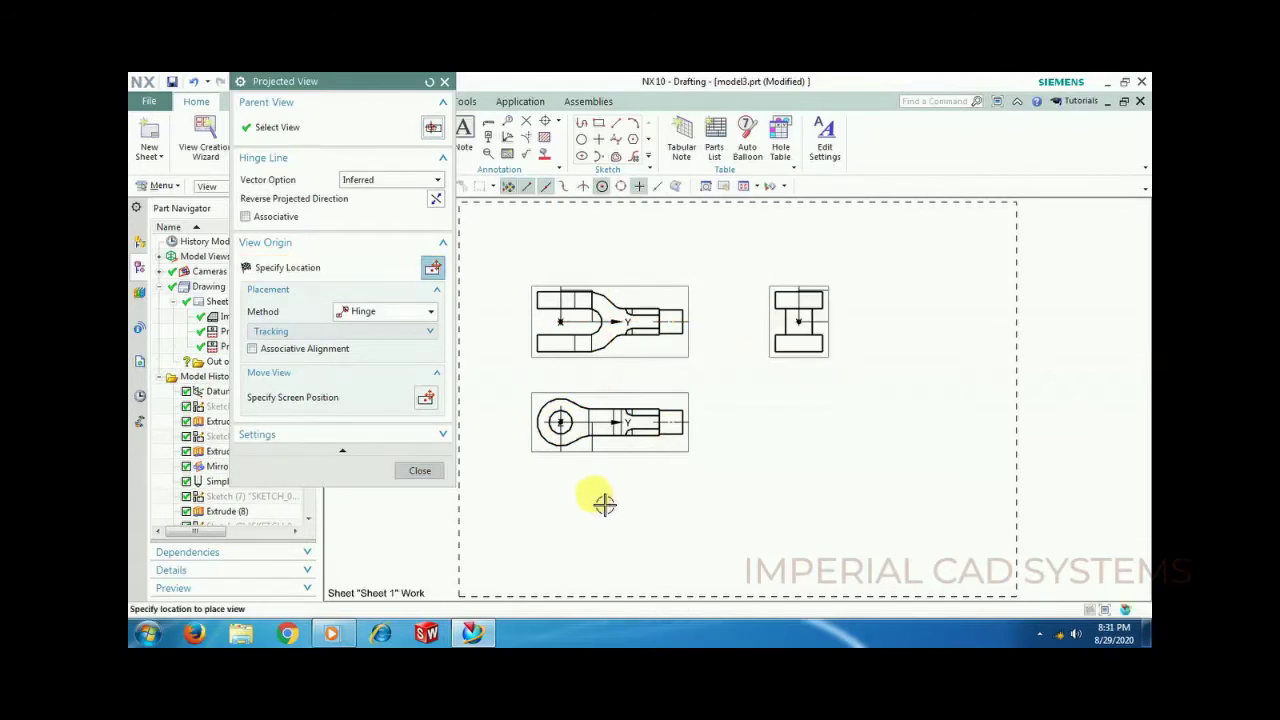
left_click(430, 470)
Step: Edit the drawing sheet to change its size to A3 - 297 x 420
scroll(748, 263, "down", 2)
scroll(748, 280, "up", 1)
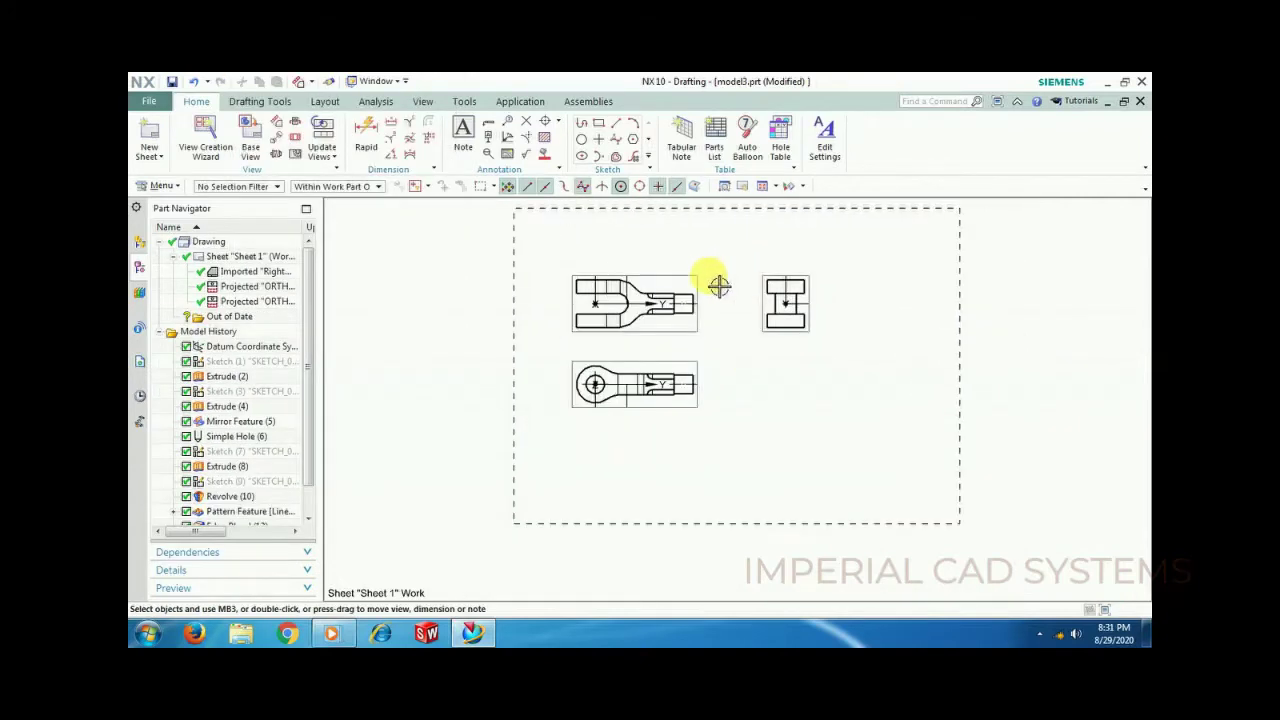
left_click(526, 336)
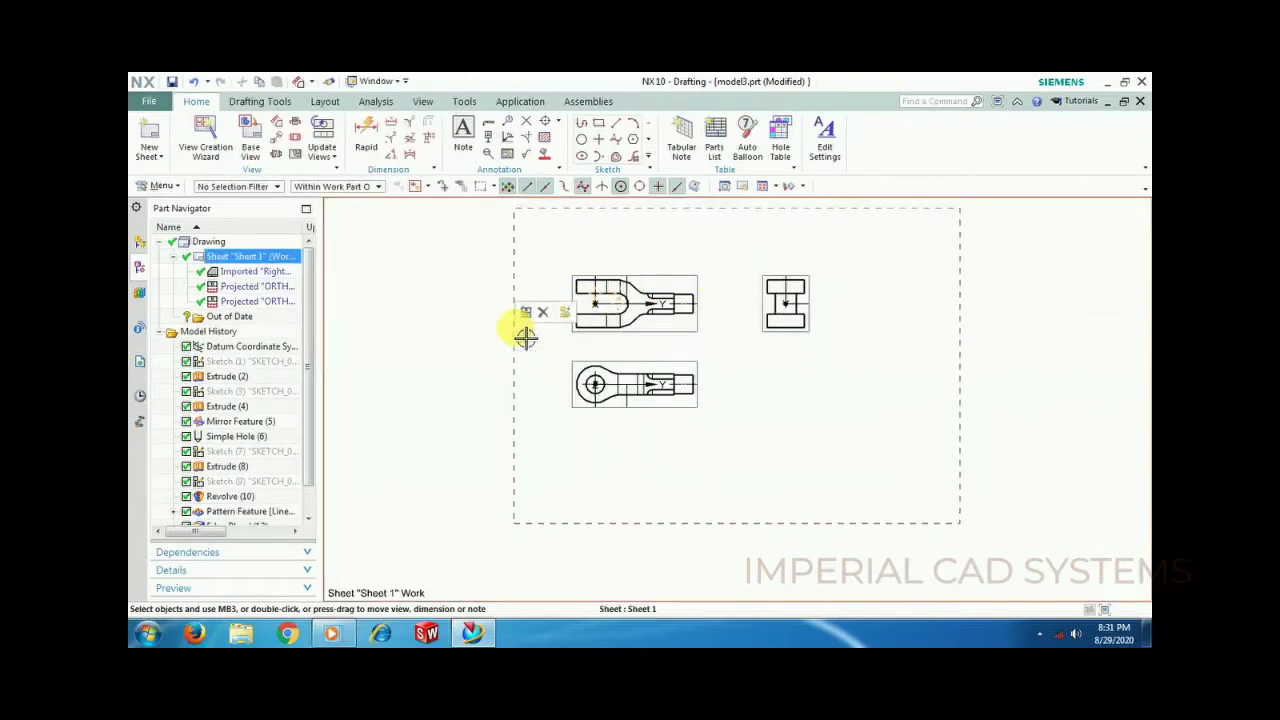
right_click(524, 334)
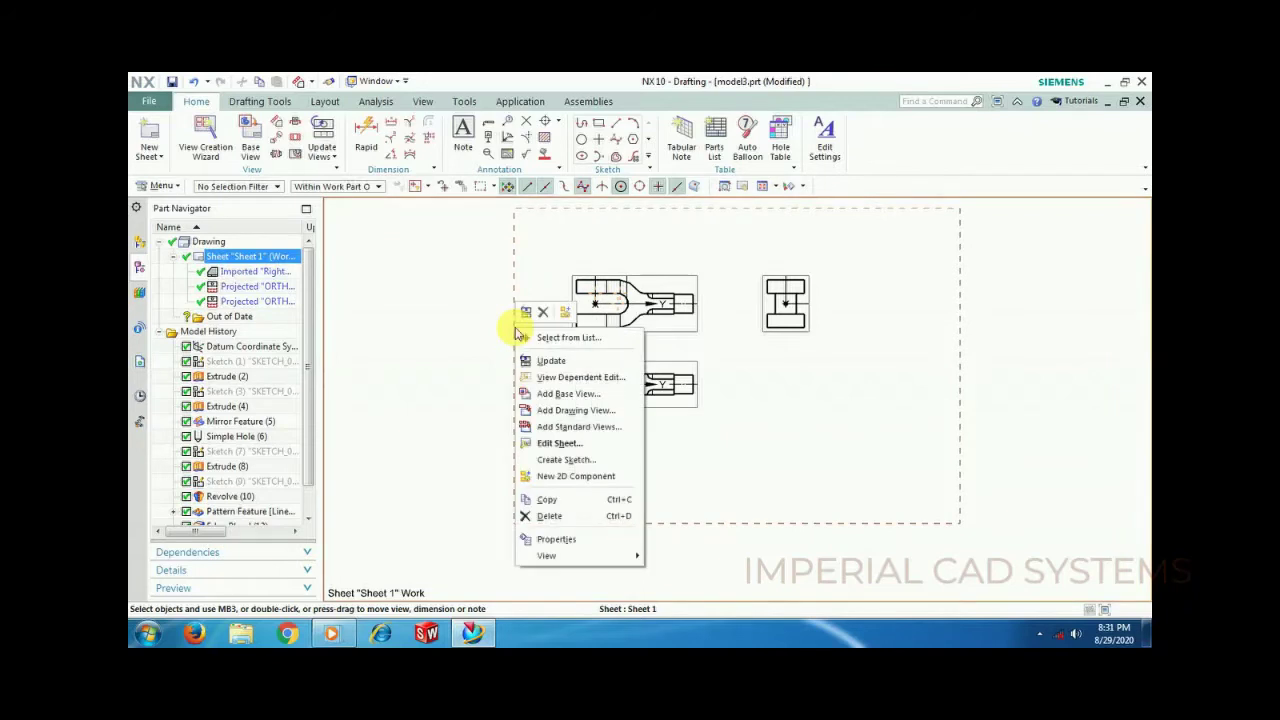
left_click(559, 444)
left_click(370, 156)
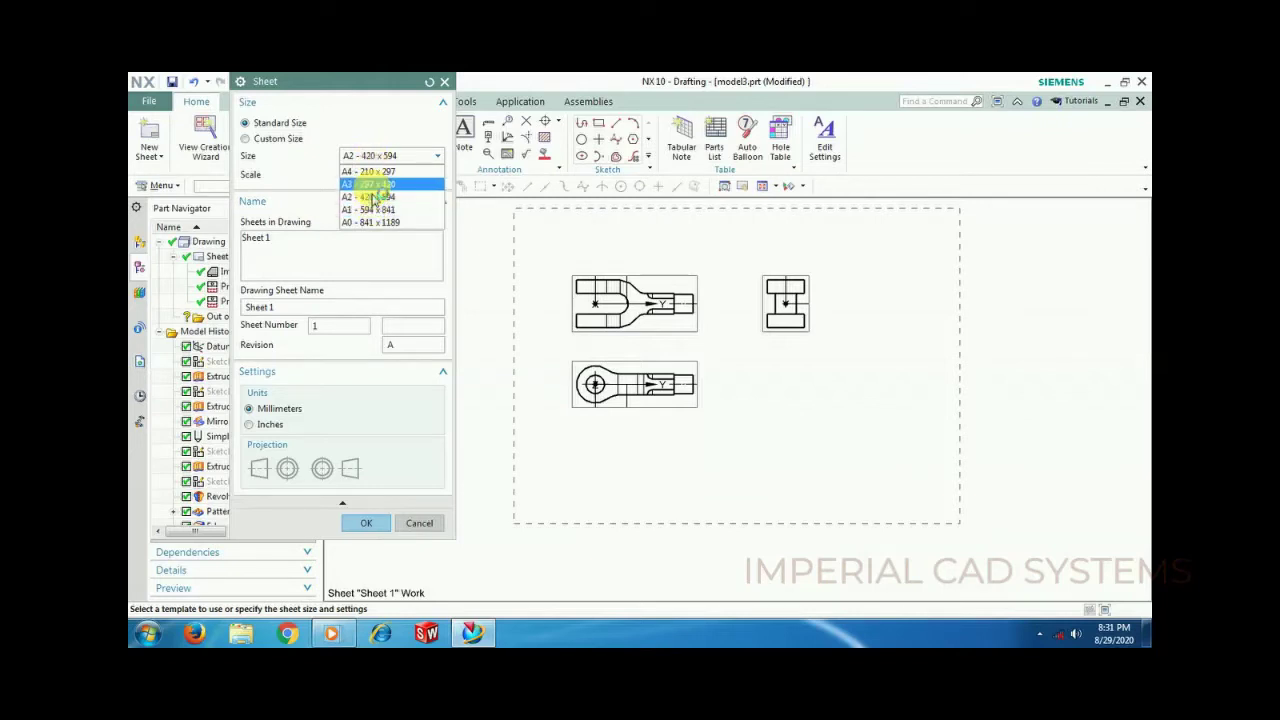
left_click(367, 185)
left_click(367, 524)
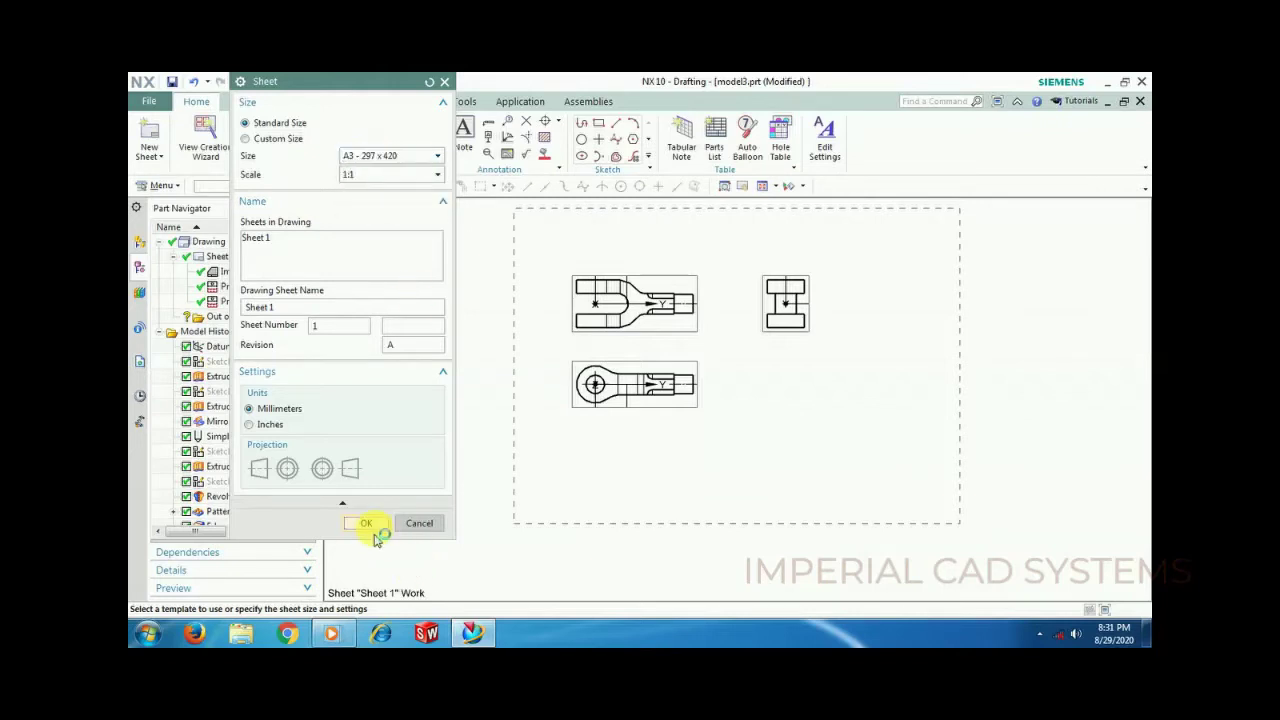
Step: Rearrange the base view and the two projected views so they sit aligned and spaced within the sheet border
left_click_drag(651, 323, 640, 435)
mouse_move(698, 268)
left_mouse_down()
mouse_move(646, 391)
mouse_move(607, 429)
left_mouse_up()
mouse_move(906, 268)
left_mouse_down()
mouse_move(826, 366)
mouse_move(791, 380)
mouse_move(772, 371)
left_mouse_up()
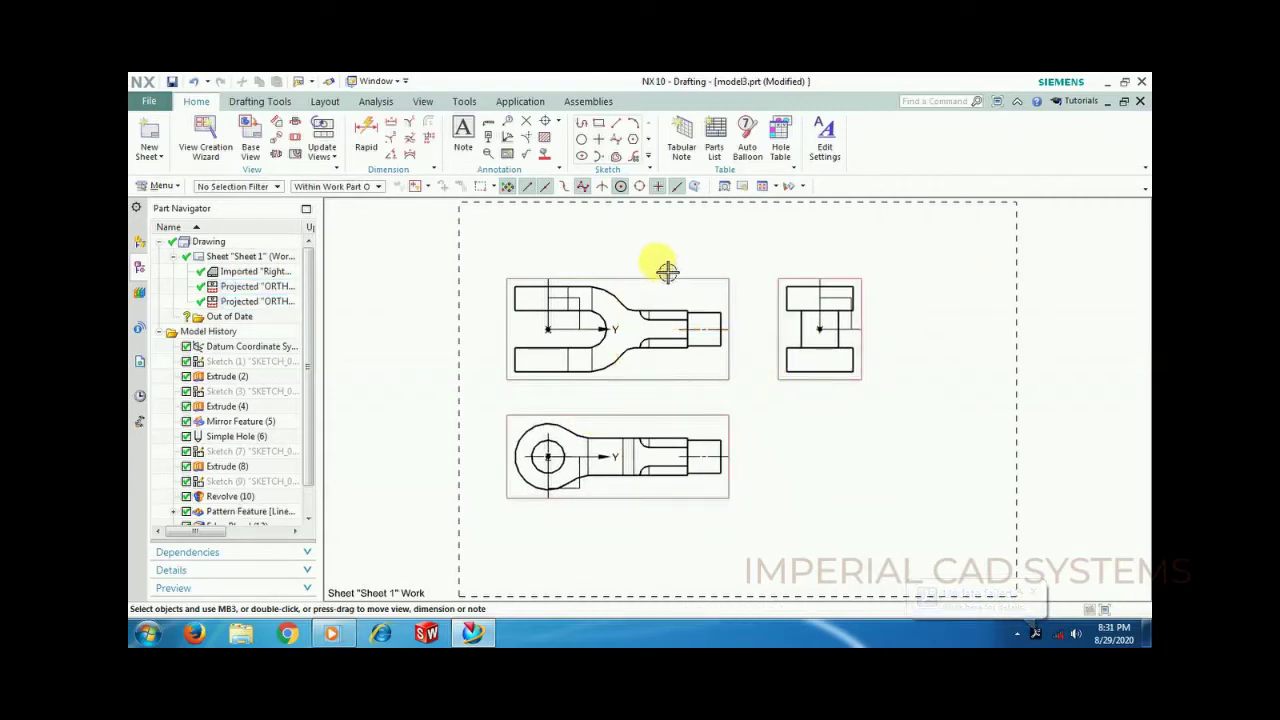
left_click(667, 271)
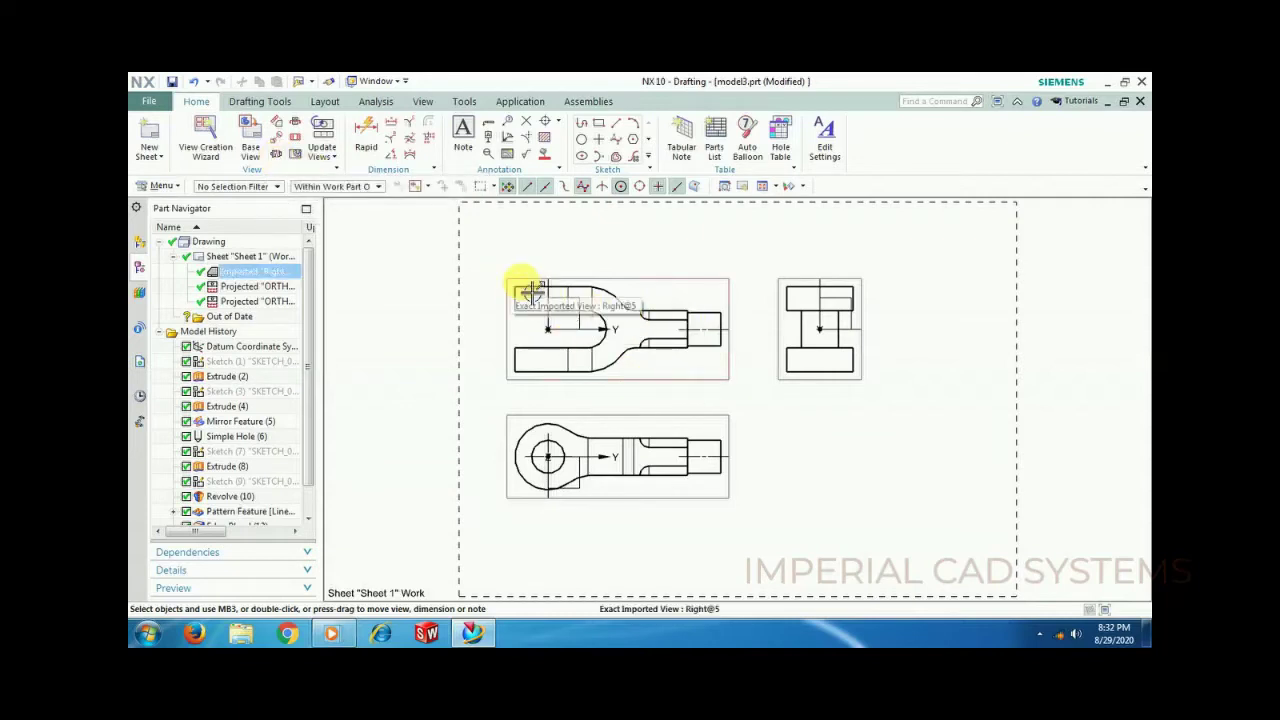
Step: Return to Modeling and start a sketch on the top planar face of the fork's upper arm
key("ctrl+m")
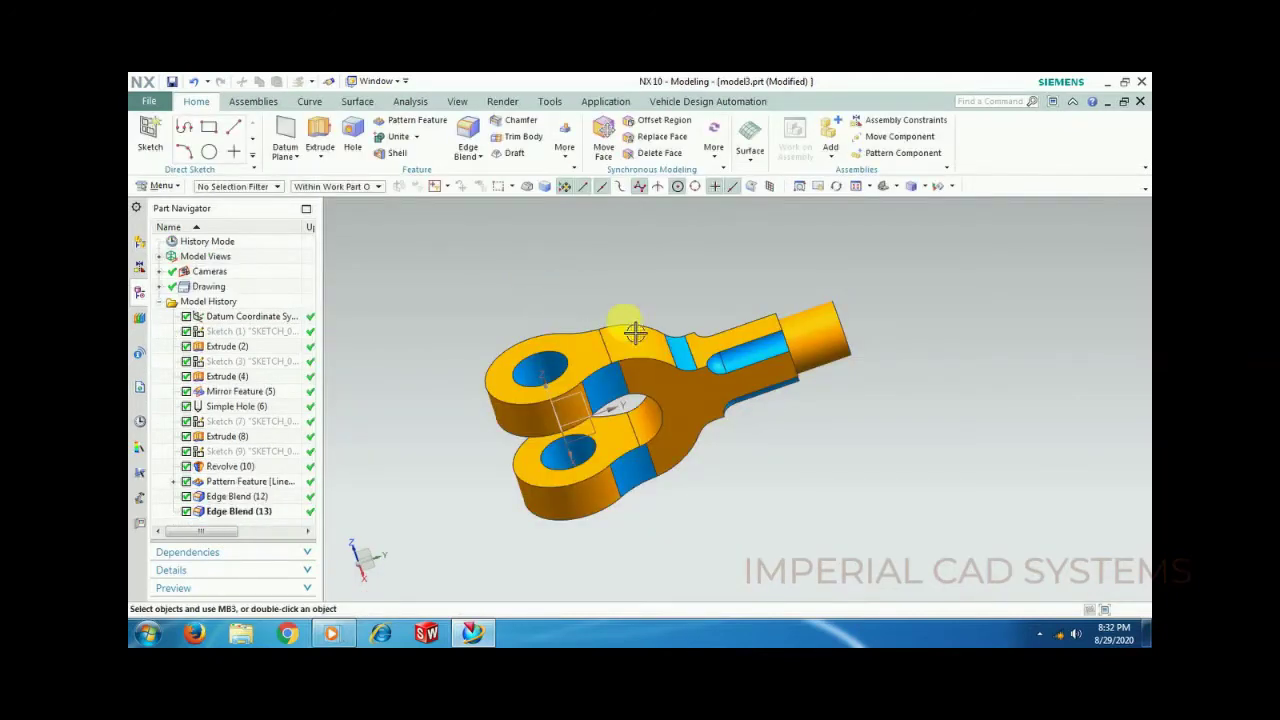
left_click(150, 135)
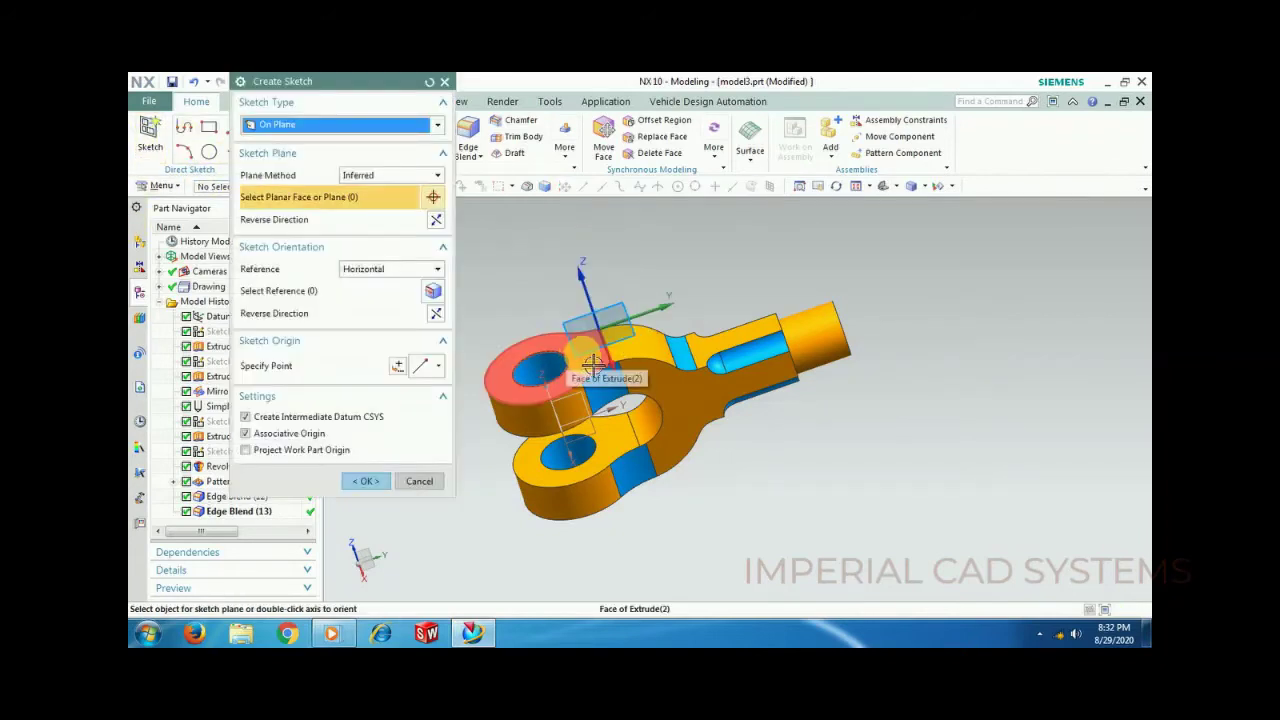
left_click(595, 372)
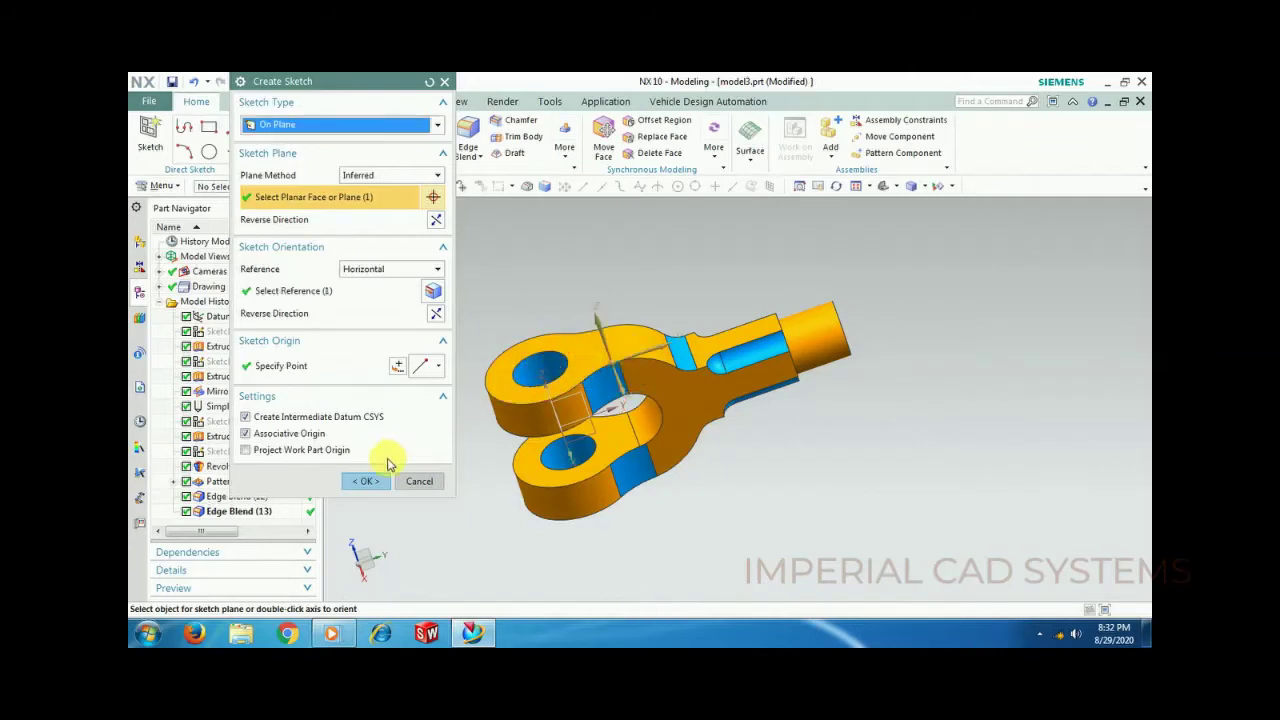
left_click(367, 481)
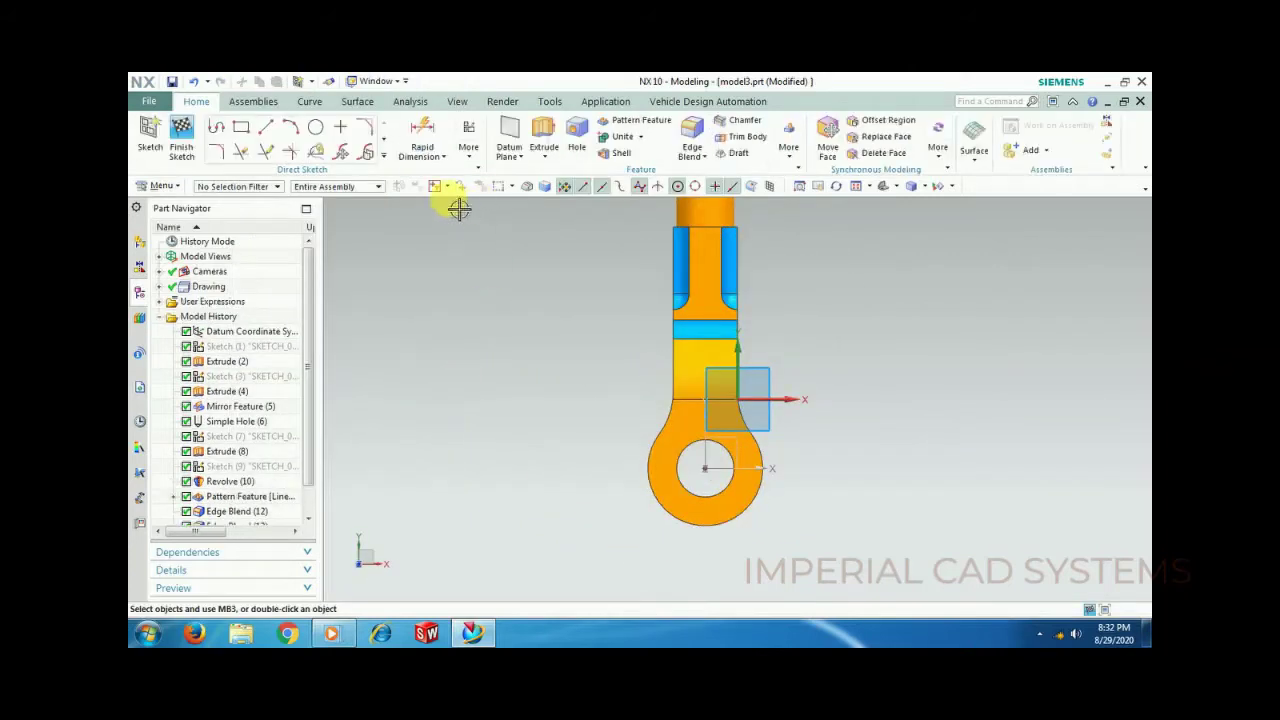
Step: Sketch a circle about 6 mm in diameter above the large hole, on the arm's centreline, and finish the sketch
left_click(316, 130)
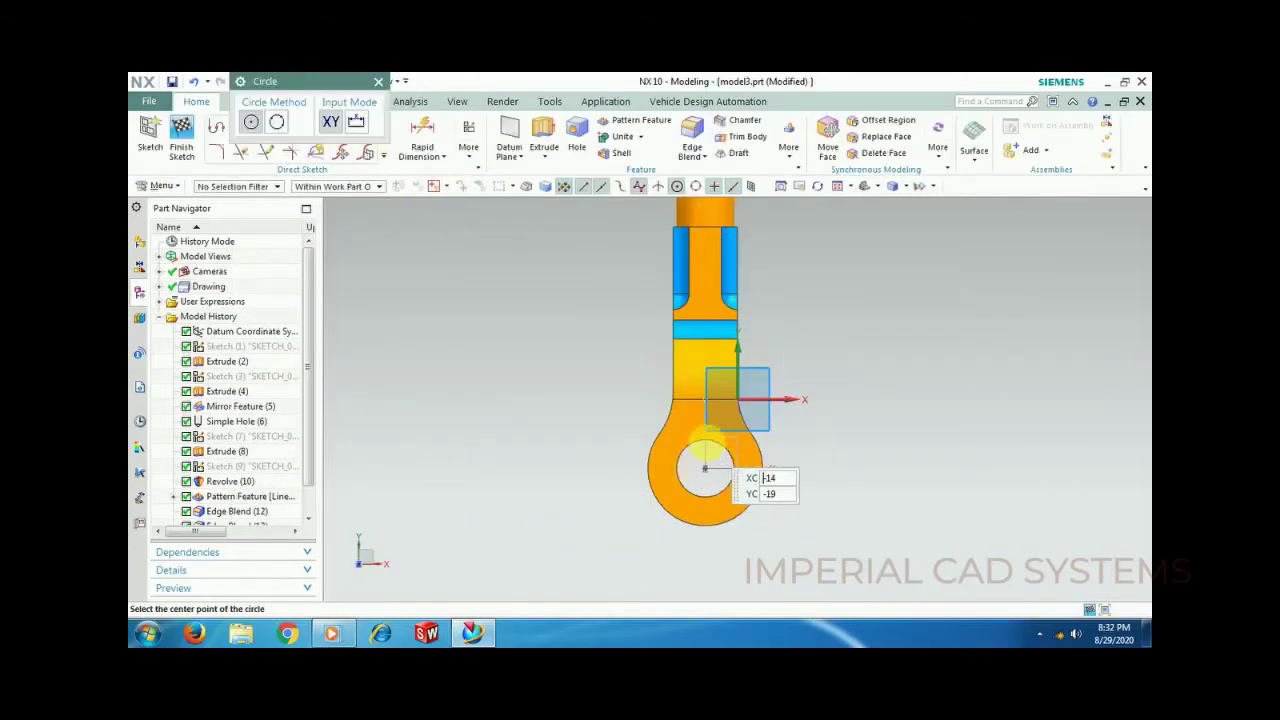
scroll(706, 443, "up", 3)
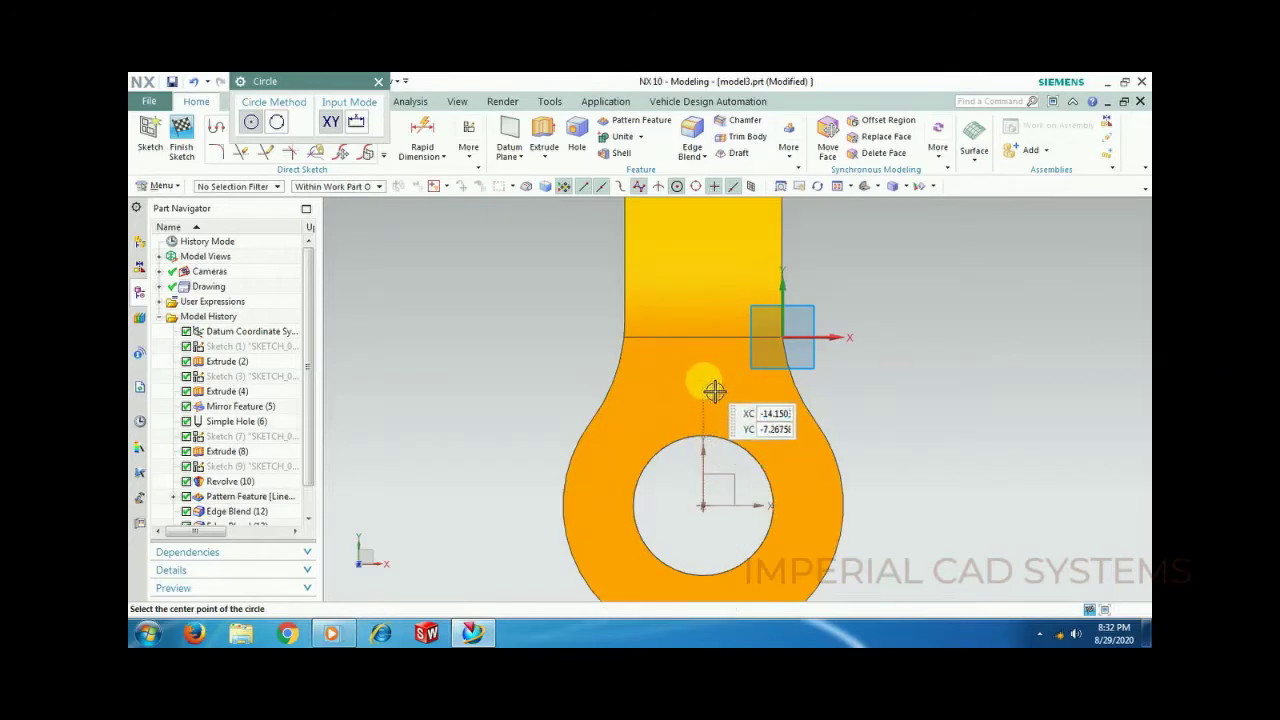
left_click(717, 398)
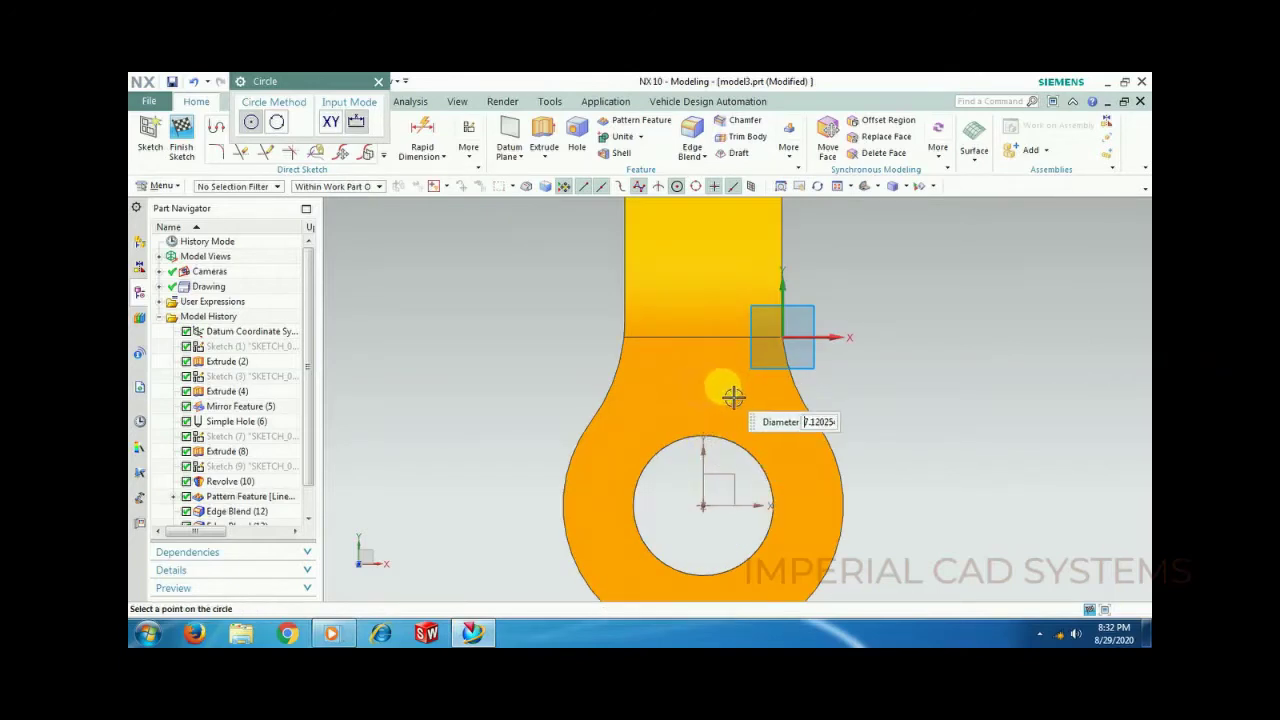
left_click(866, 352)
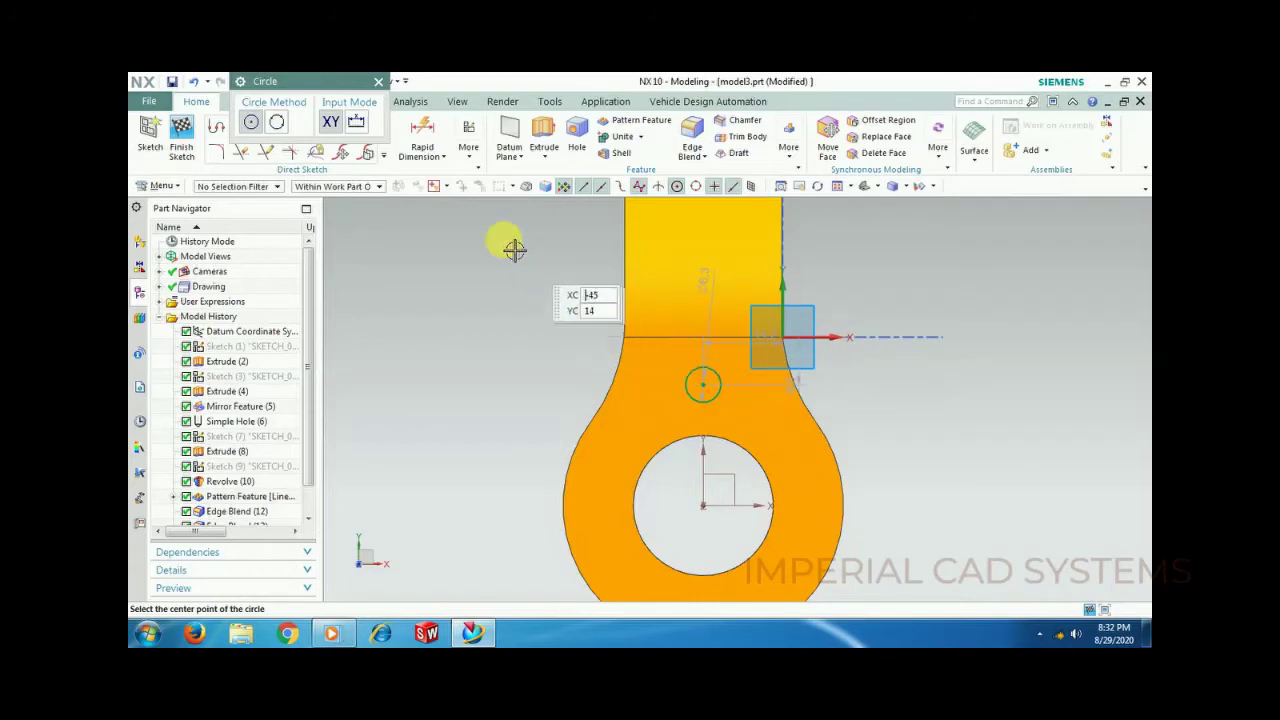
left_click(378, 81)
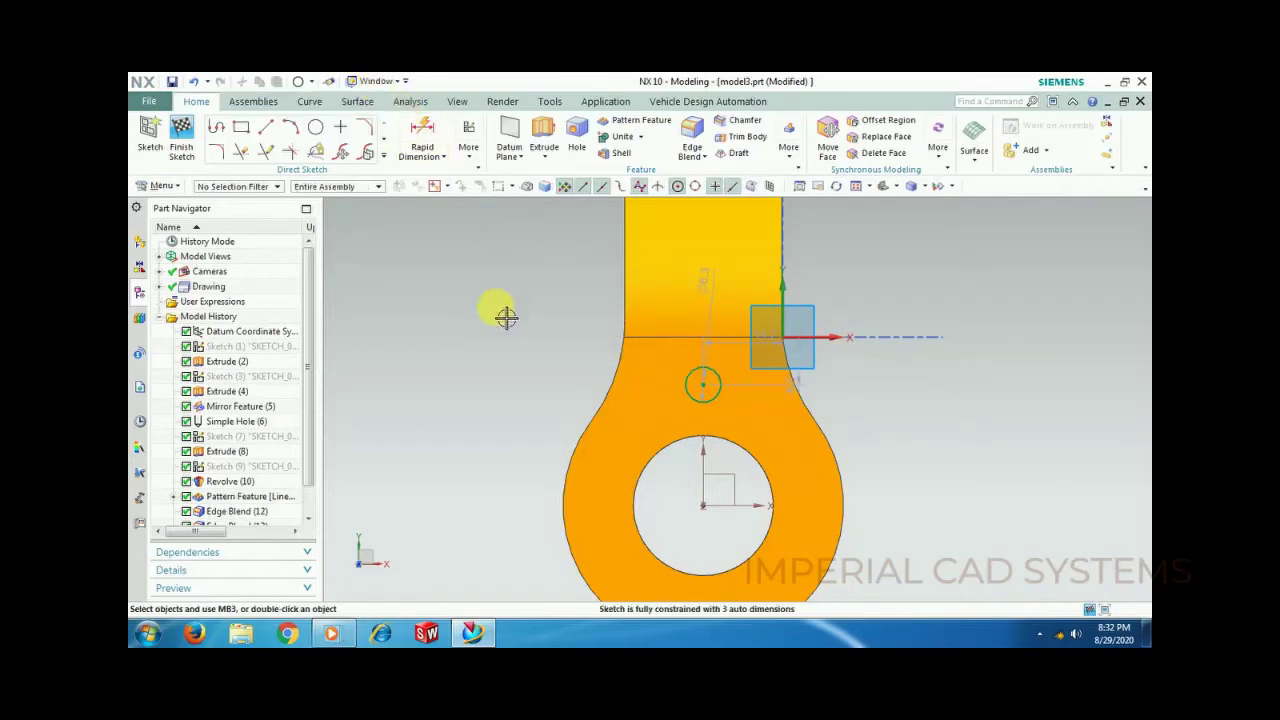
scroll(503, 314, "down", 2)
mouse_move(765, 508)
middle_mouse_down()
mouse_move(677, 486)
mouse_move(694, 514)
mouse_move(526, 453)
middle_mouse_up()
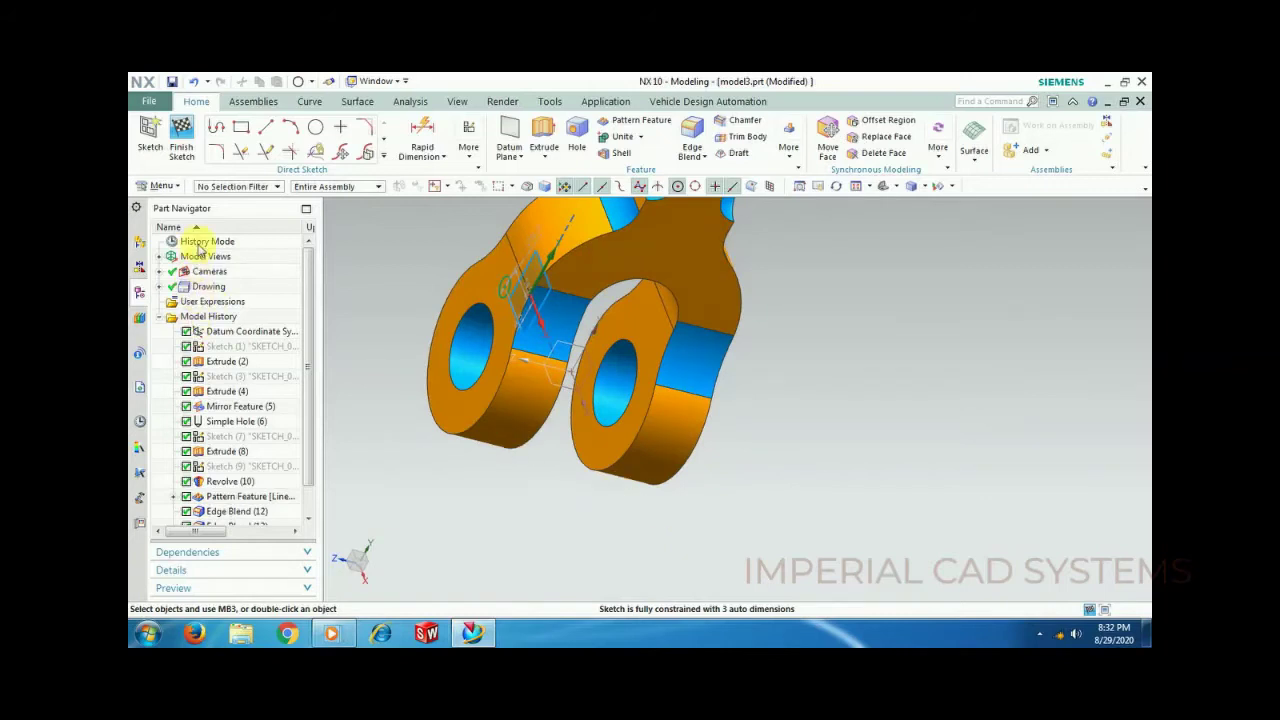
left_click(181, 135)
middle_click_drag(602, 353, 686, 431)
middle_click_drag(626, 354, 643, 351)
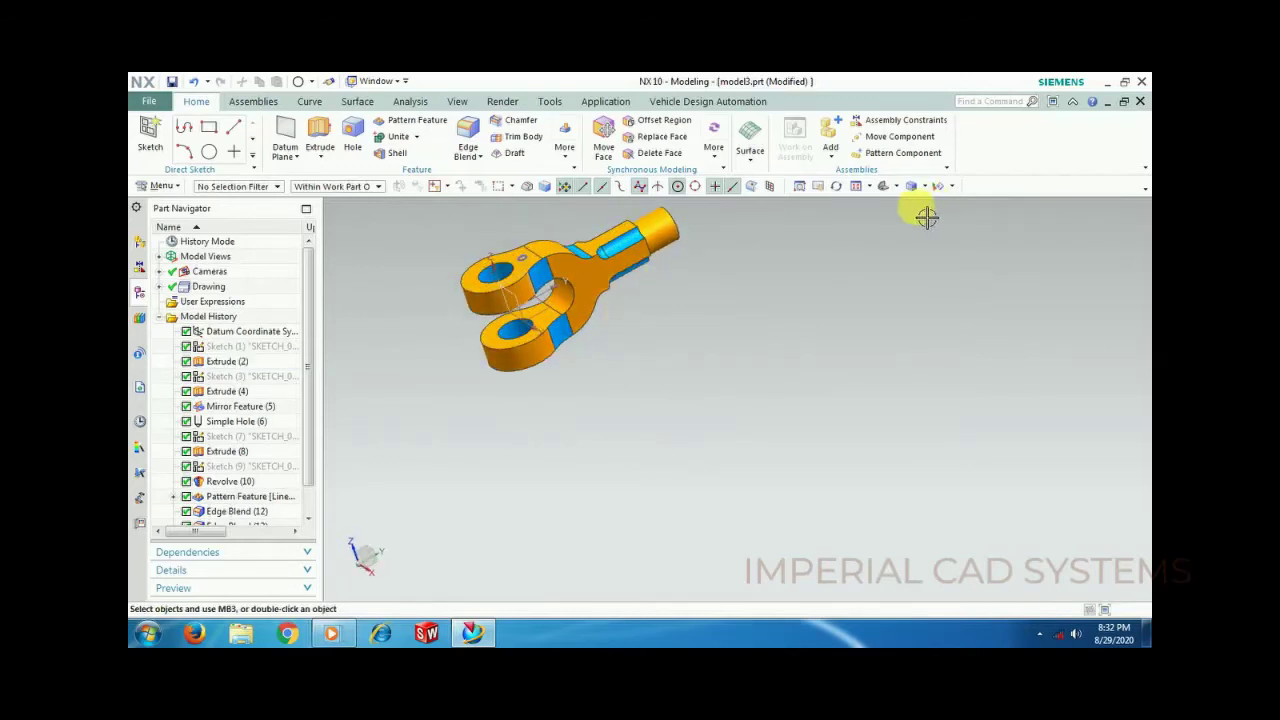
Step: Extrude the small circle on the fork's upper arm 300 mm upward from 0 mm, united with the fork body
left_click_drag(709, 289, 590, 362)
scroll(590, 362, "up", 5)
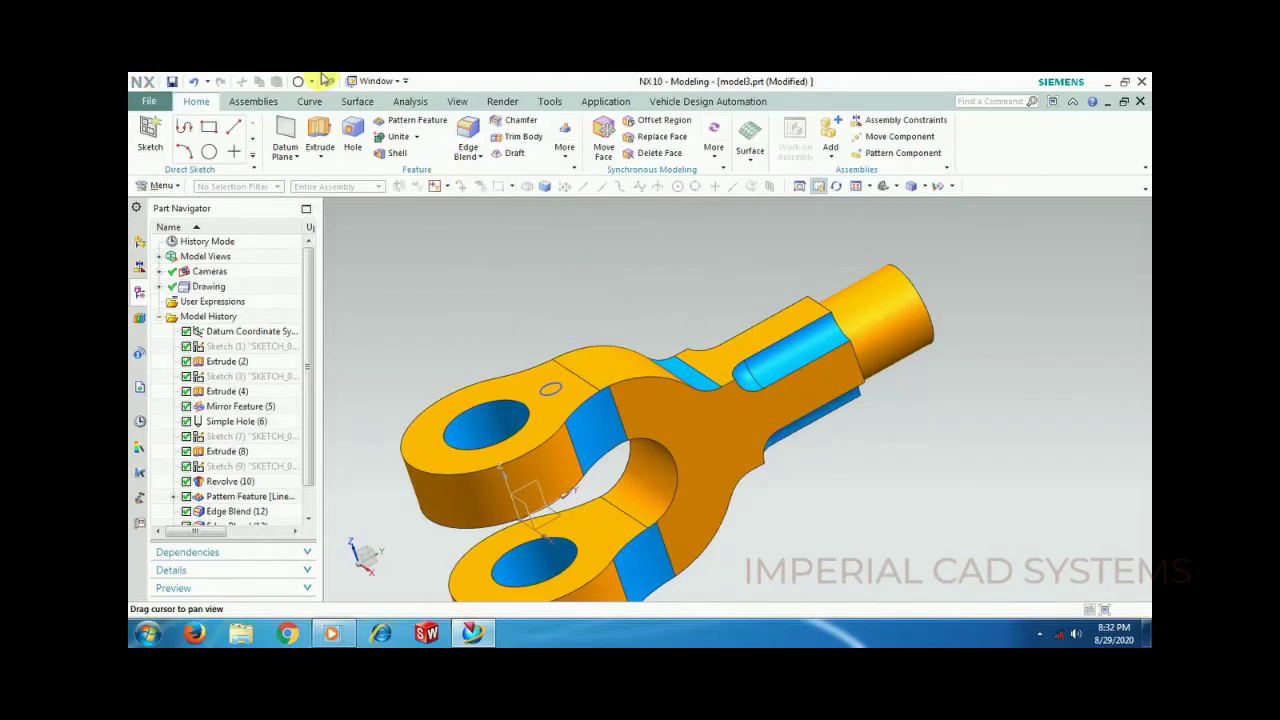
left_click(322, 128)
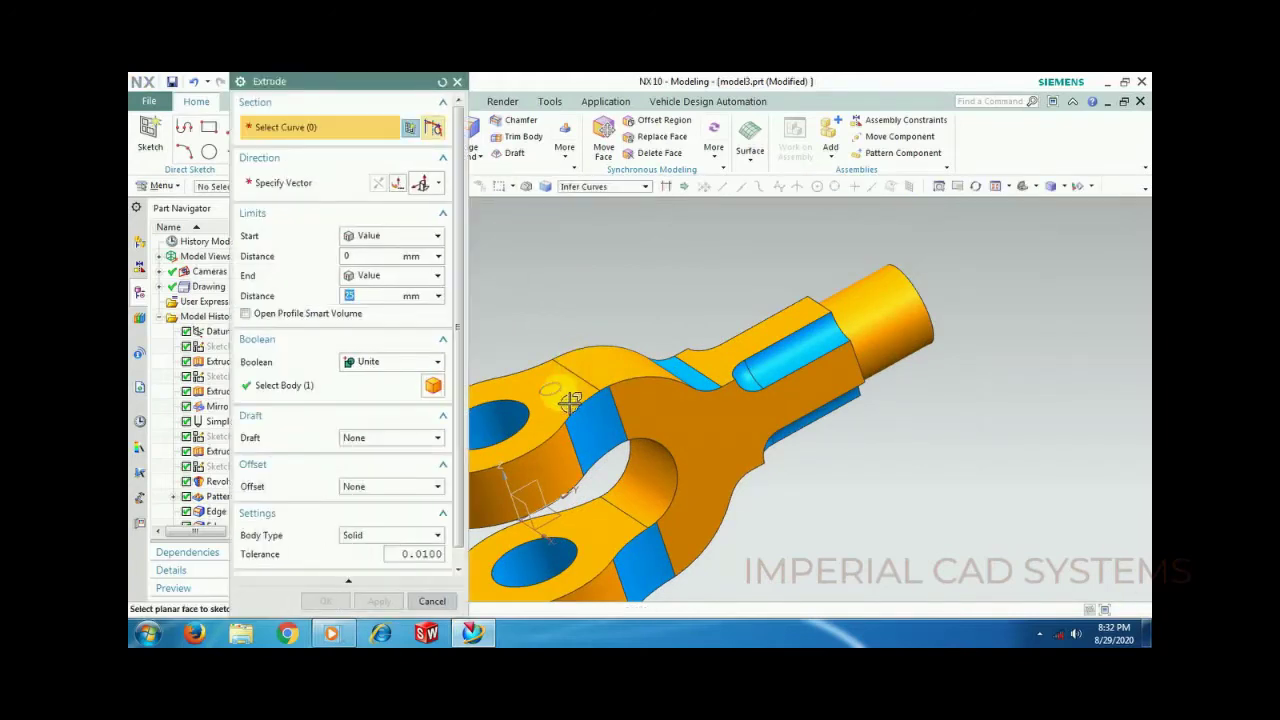
left_click(566, 400)
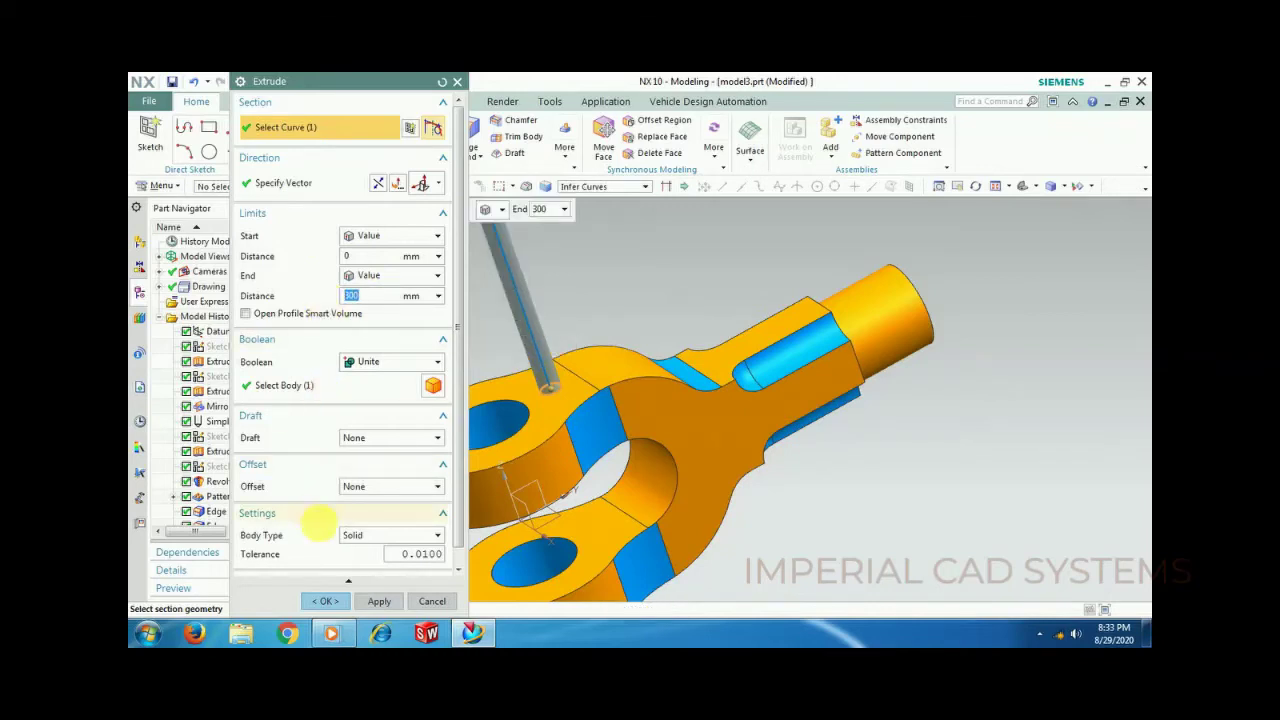
left_click(333, 599)
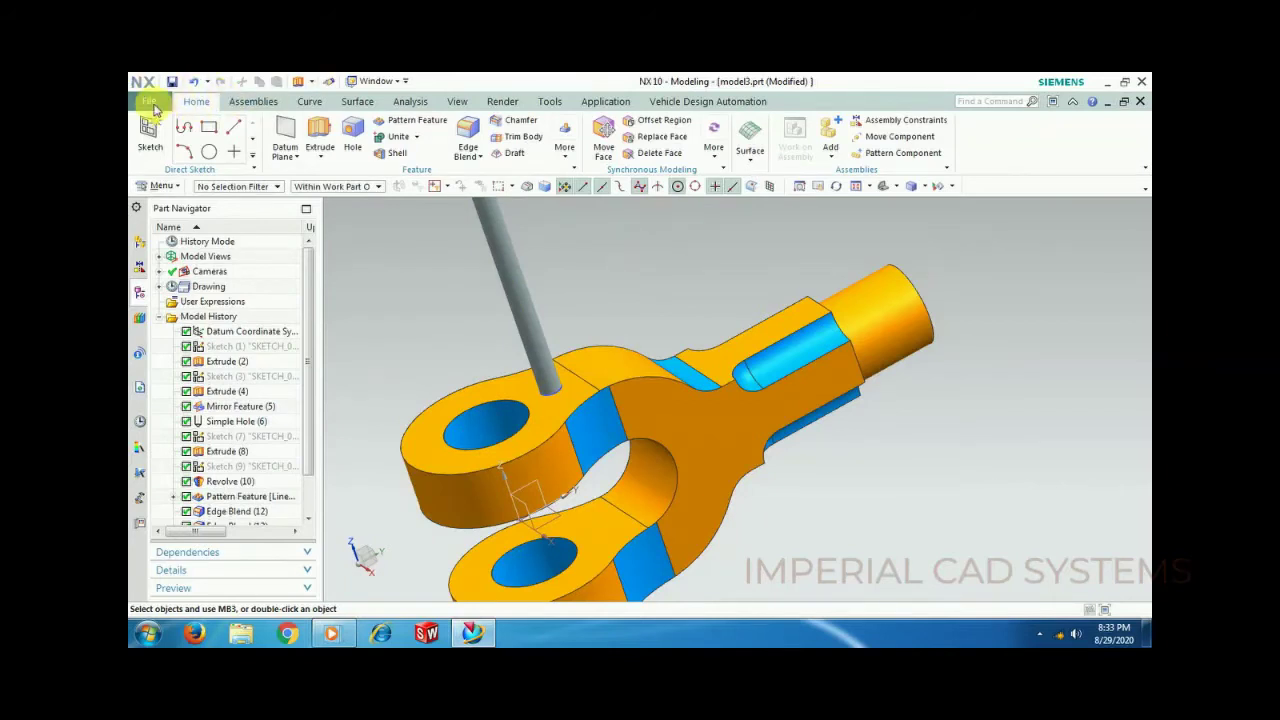
Step: Return to Drafting and move the base view and both projected views on the sheet to make room for the tall rod
left_click(152, 104)
left_click(357, 371)
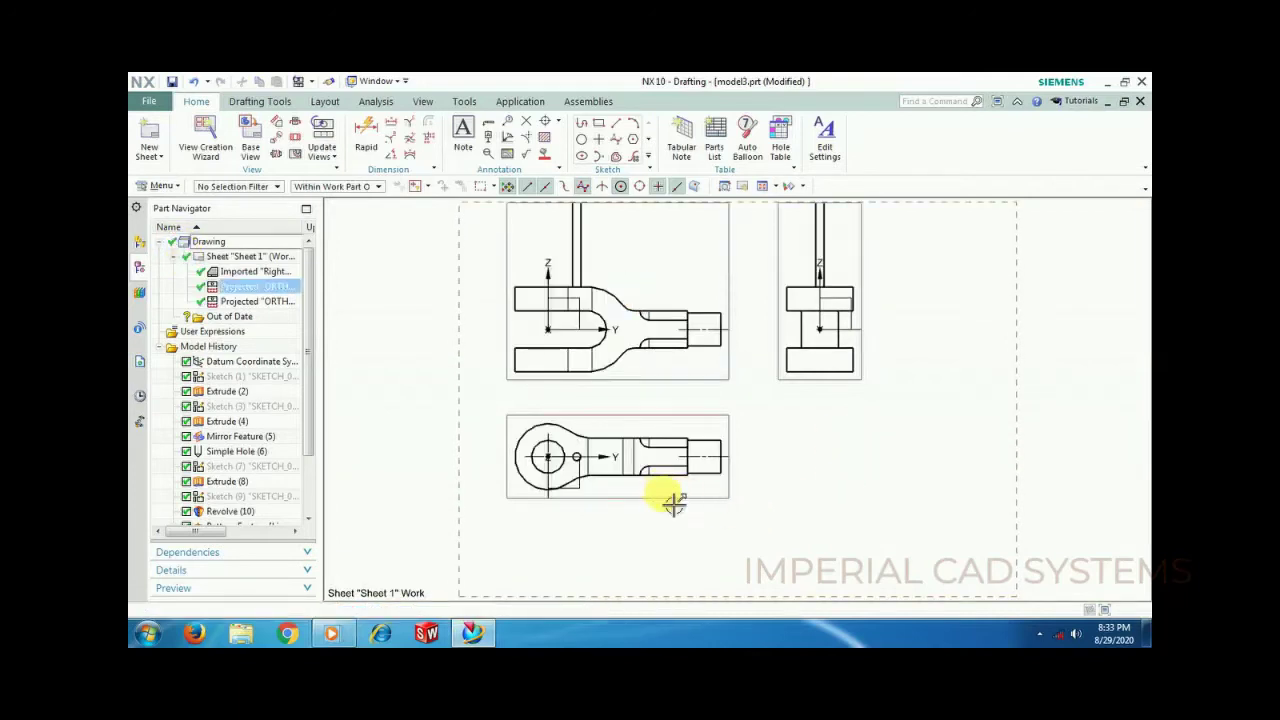
left_click_drag(672, 503, 674, 555)
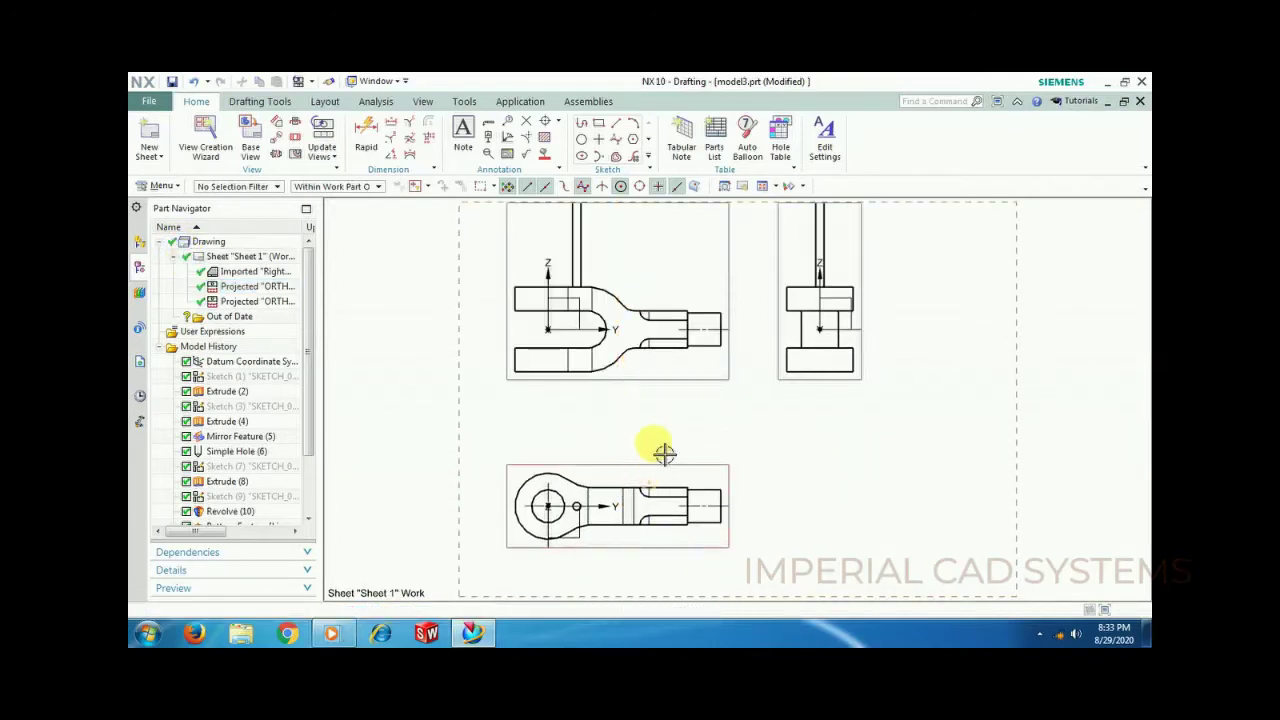
left_click_drag(662, 391, 663, 446)
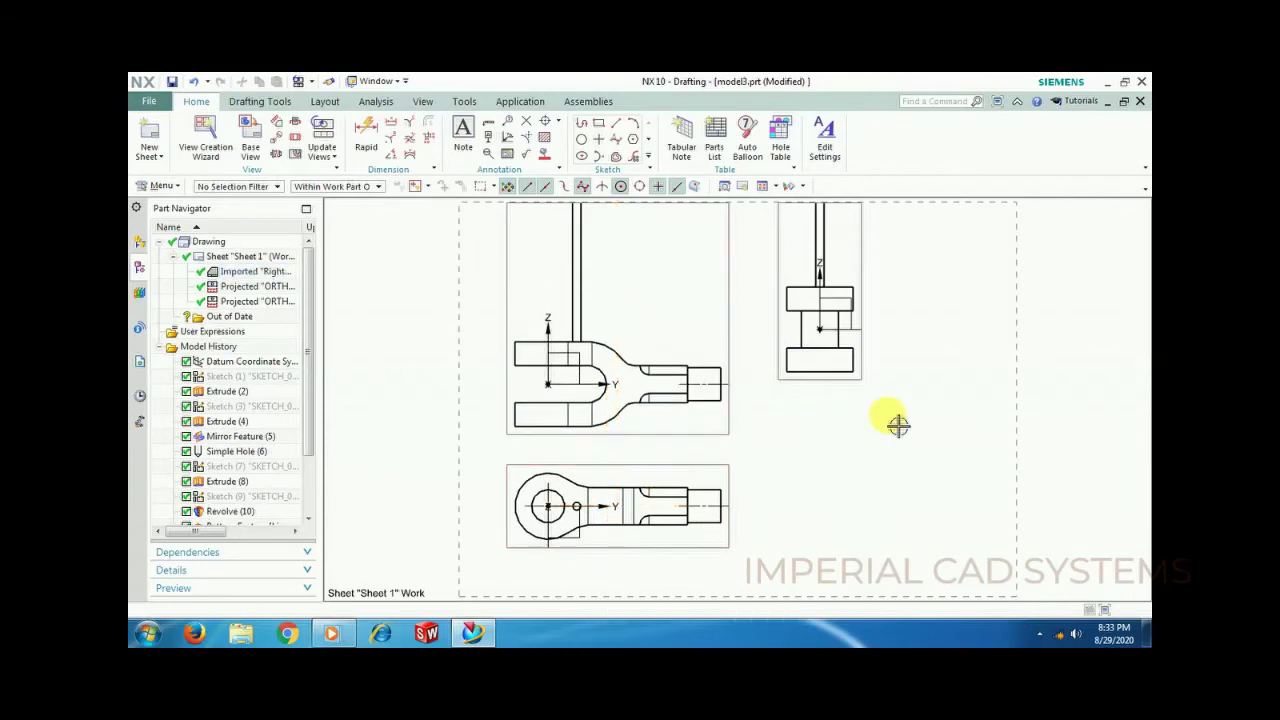
left_click_drag(808, 400, 814, 455)
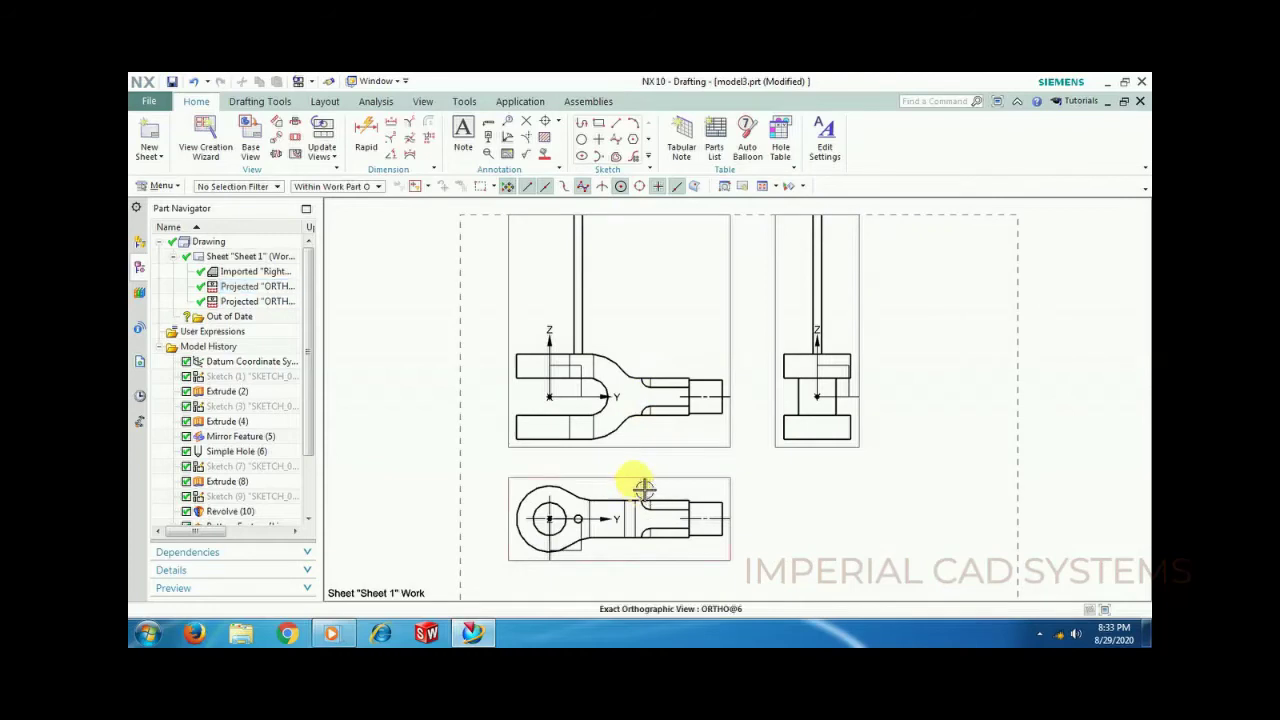
left_click_drag(634, 486, 646, 534)
left_click_drag(640, 455, 648, 535)
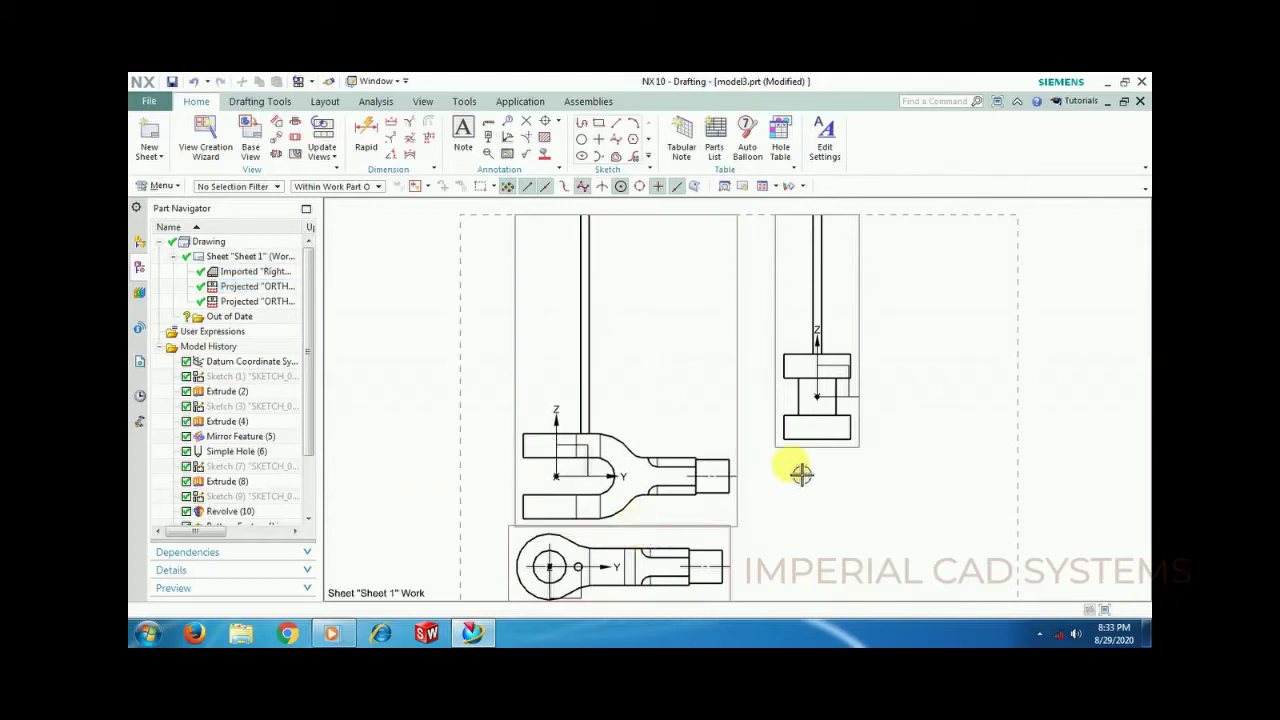
left_click_drag(808, 471, 740, 315)
Step: Edit the drawing sheet to change its size to A2 - 420 x 594
left_click(464, 314)
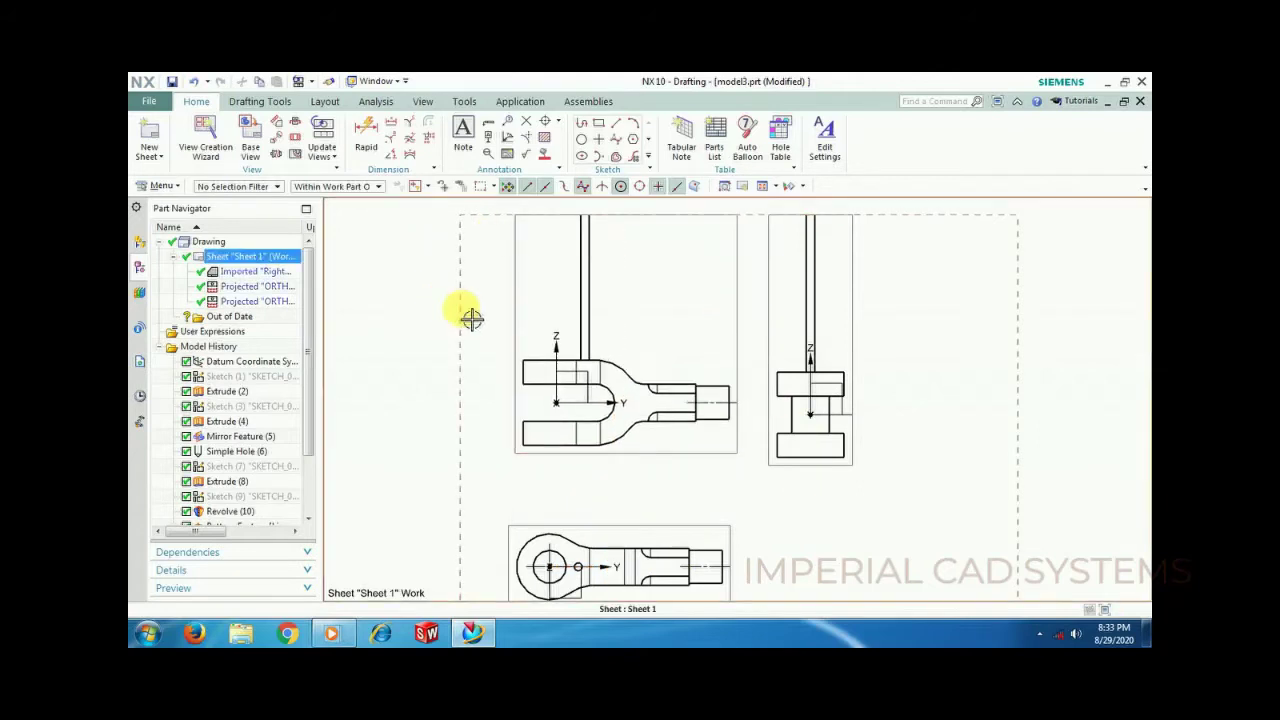
right_click(471, 317)
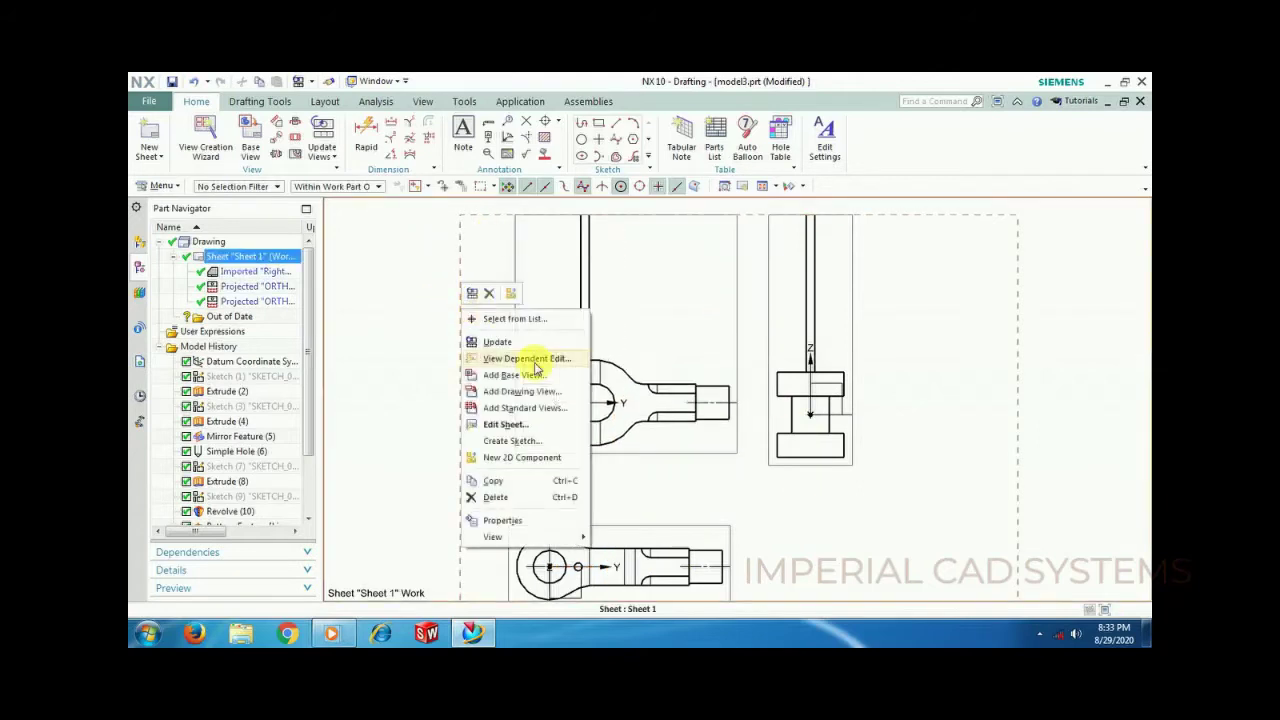
left_click(497, 424)
left_click(376, 157)
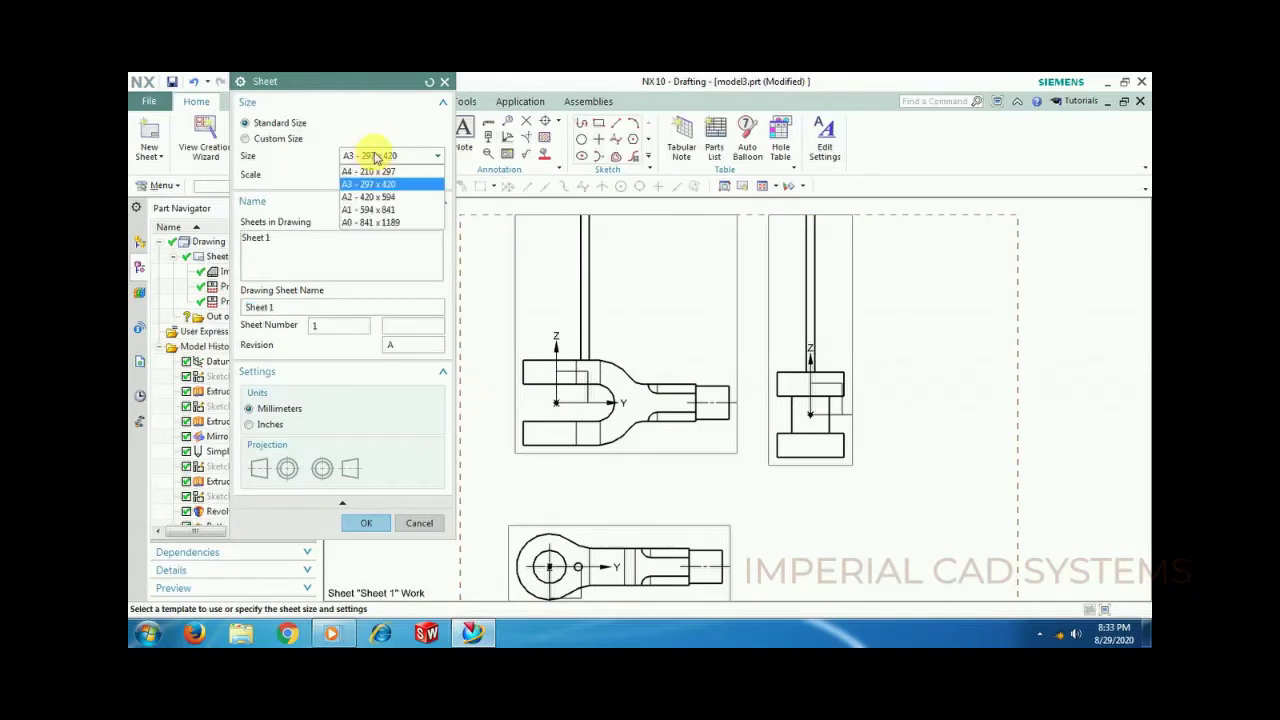
left_click(366, 196)
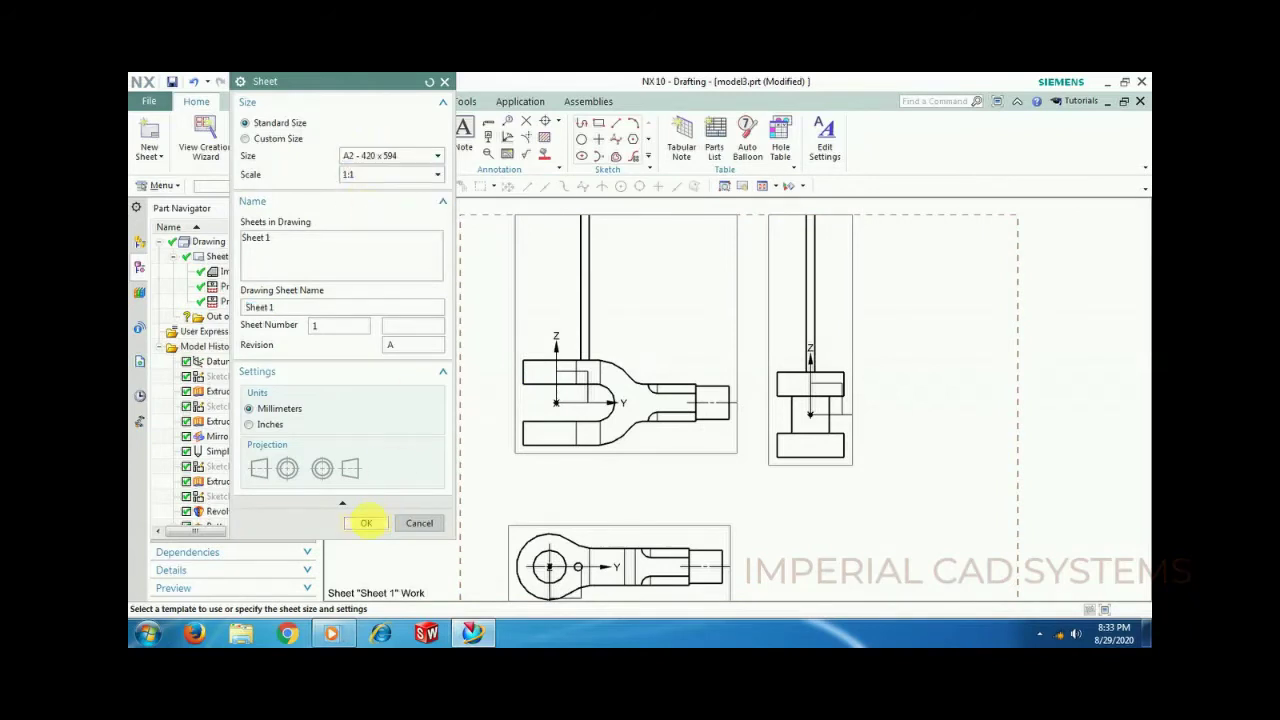
left_click(366, 523)
Step: Move the base view and the projected side view down so the rod's upper end fits inside the enlarged sheet border
mouse_move(669, 412)
left_mouse_down()
mouse_move(666, 477)
mouse_move(686, 546)
mouse_move(666, 458)
mouse_move(678, 490)
mouse_move(671, 480)
left_mouse_up()
middle_click_drag(820, 331, 845, 403)
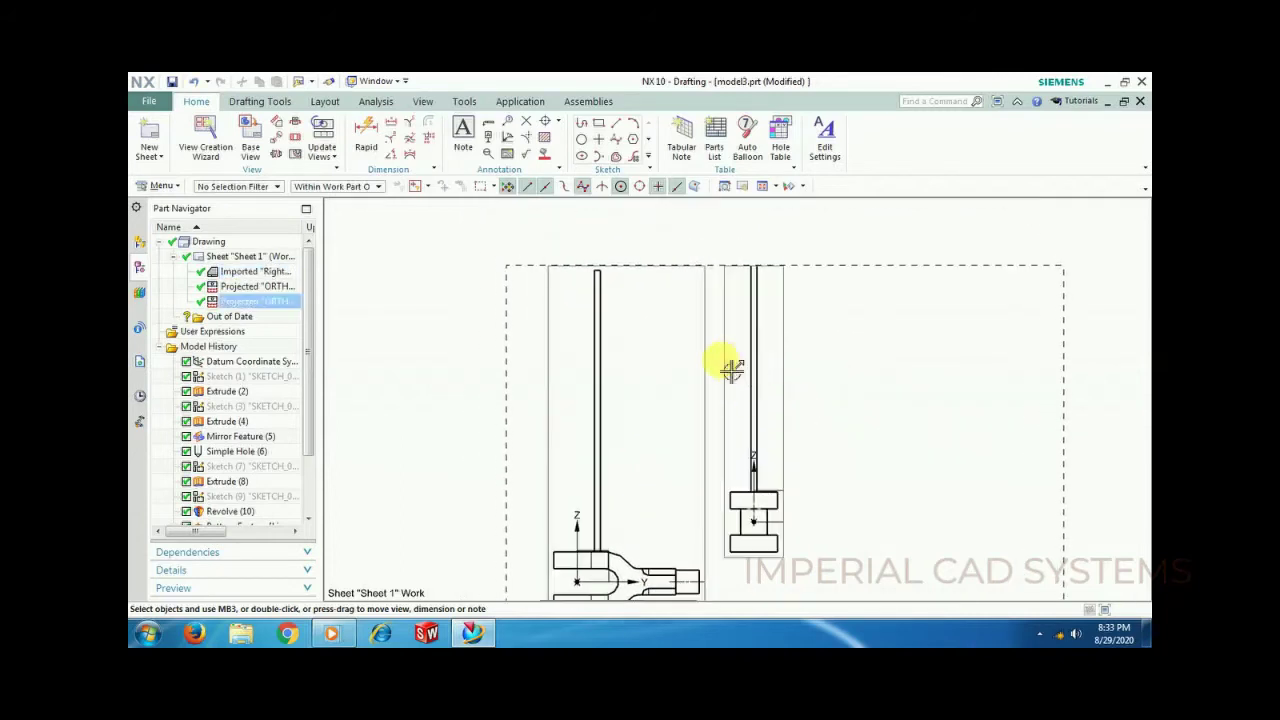
left_click_drag(718, 369, 705, 262)
left_click_drag(711, 306, 720, 460)
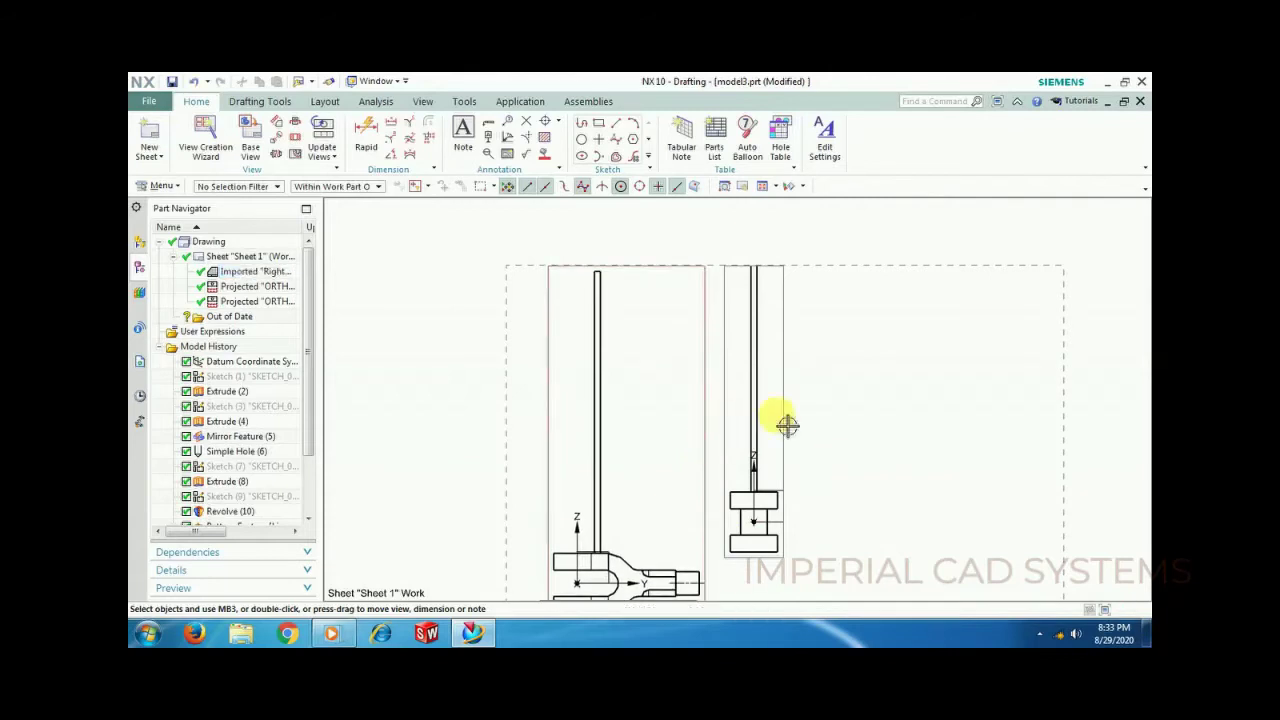
left_click_drag(793, 414, 803, 457)
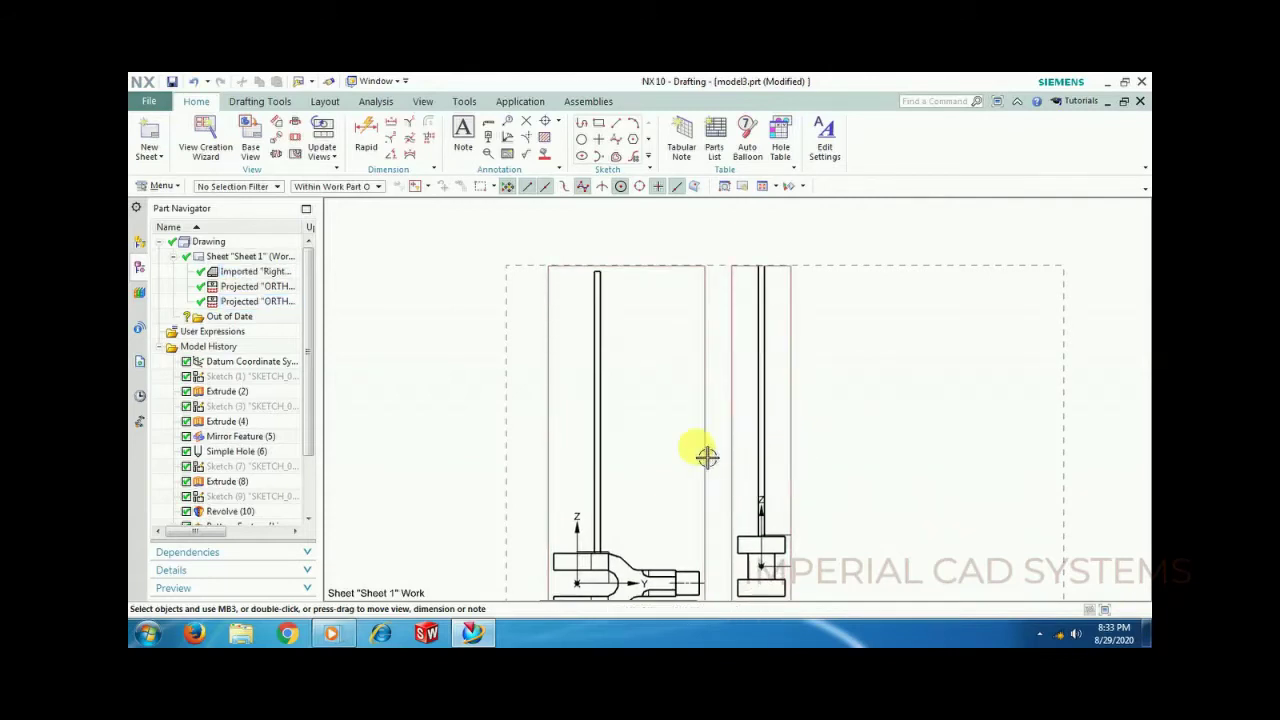
middle_click_drag(697, 421, 697, 366, "shift")
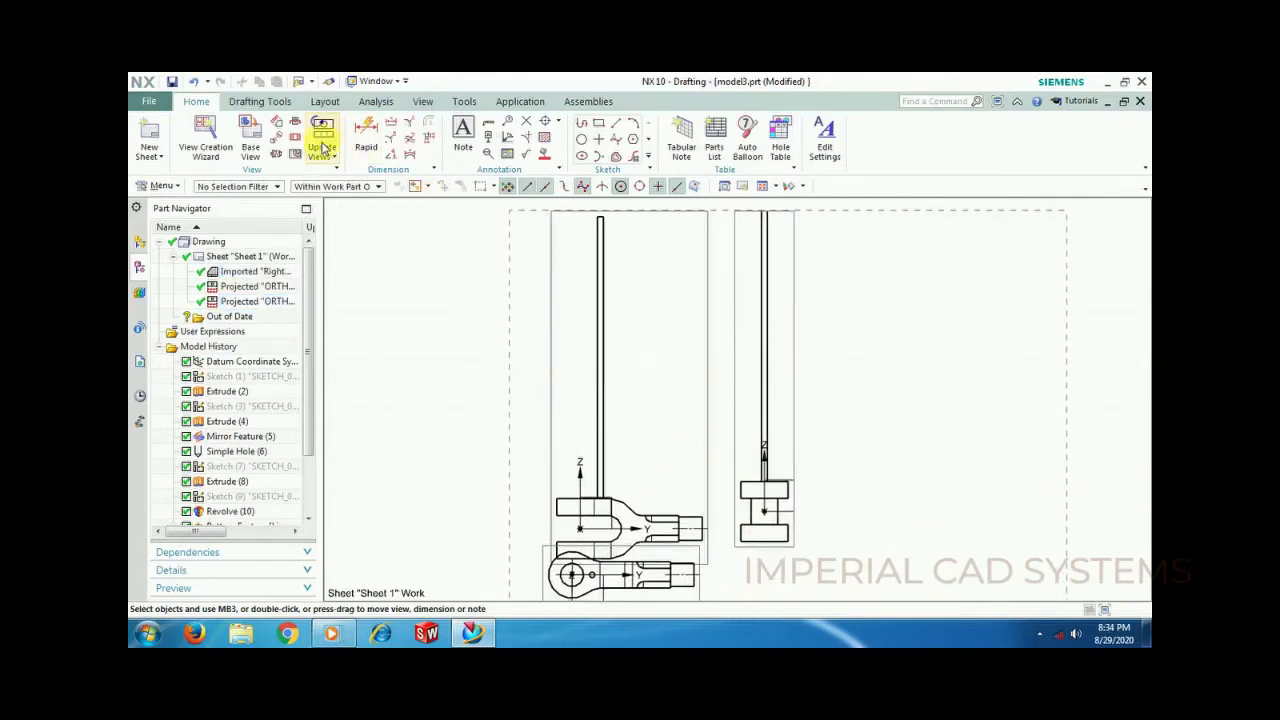
Step: Start a Regular view break on the base view and anchor its first break line on the rod just above the fork arm
left_click(277, 157)
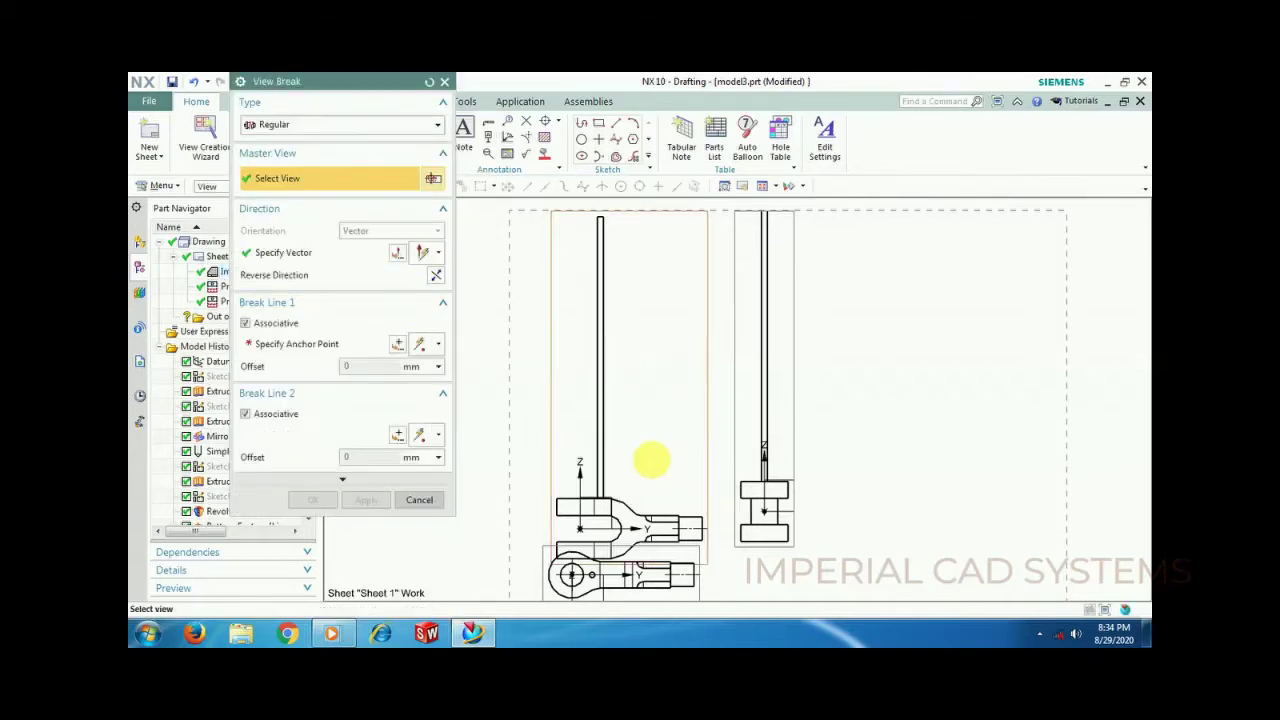
left_click(651, 459)
scroll(630, 463, "up", 2)
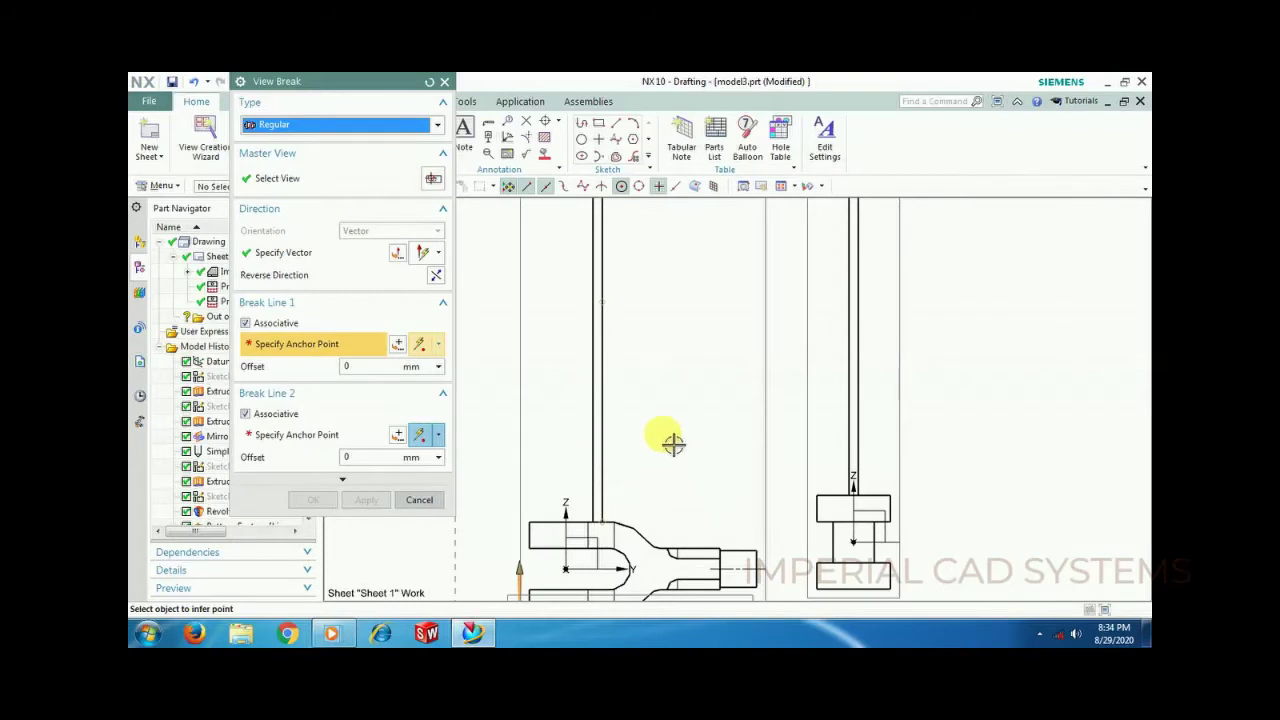
scroll(673, 443, "down", 3)
scroll(603, 466, "up", 2)
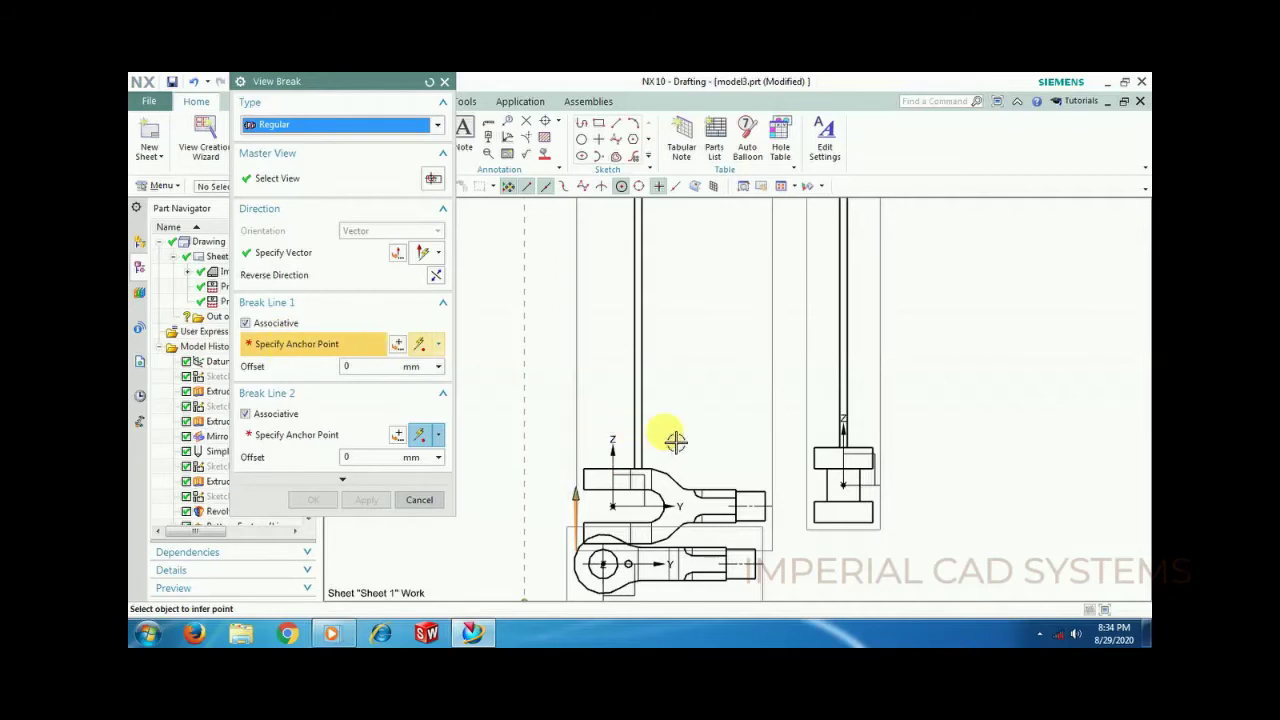
left_click(705, 414)
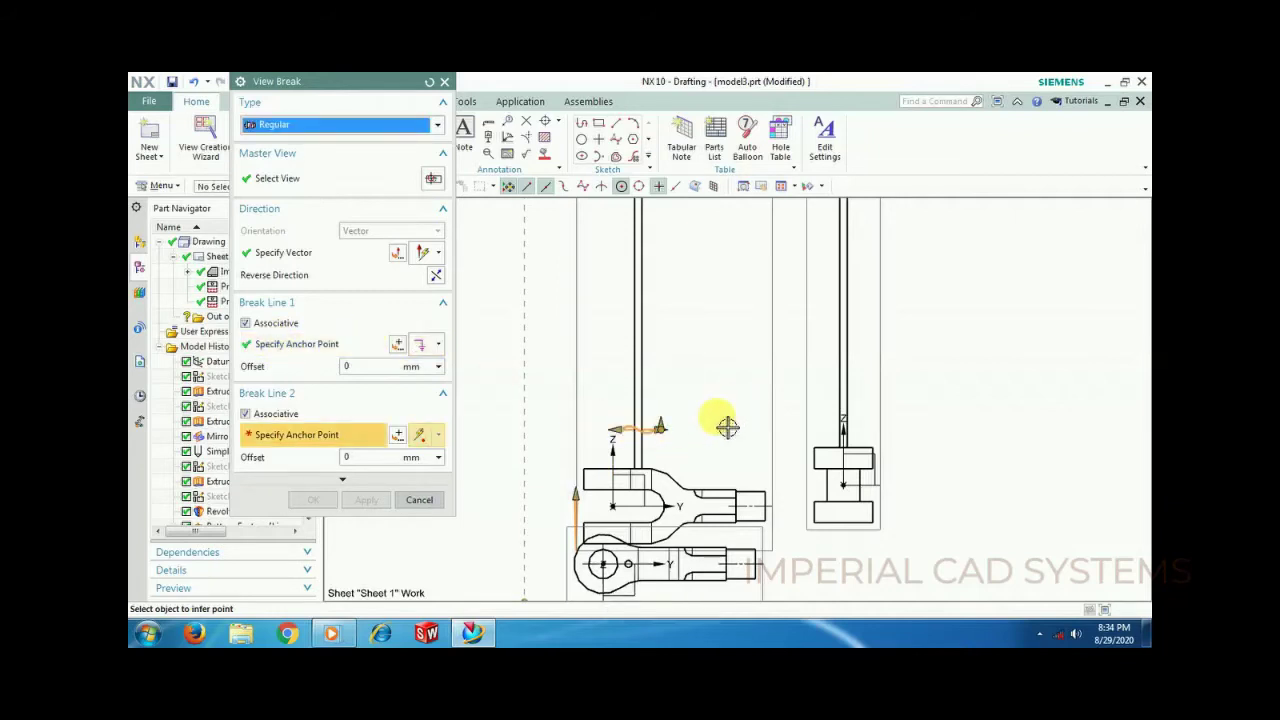
Step: Anchor the second break line near the rod's top end in the base view and create the view break
scroll(674, 446, "up", 4)
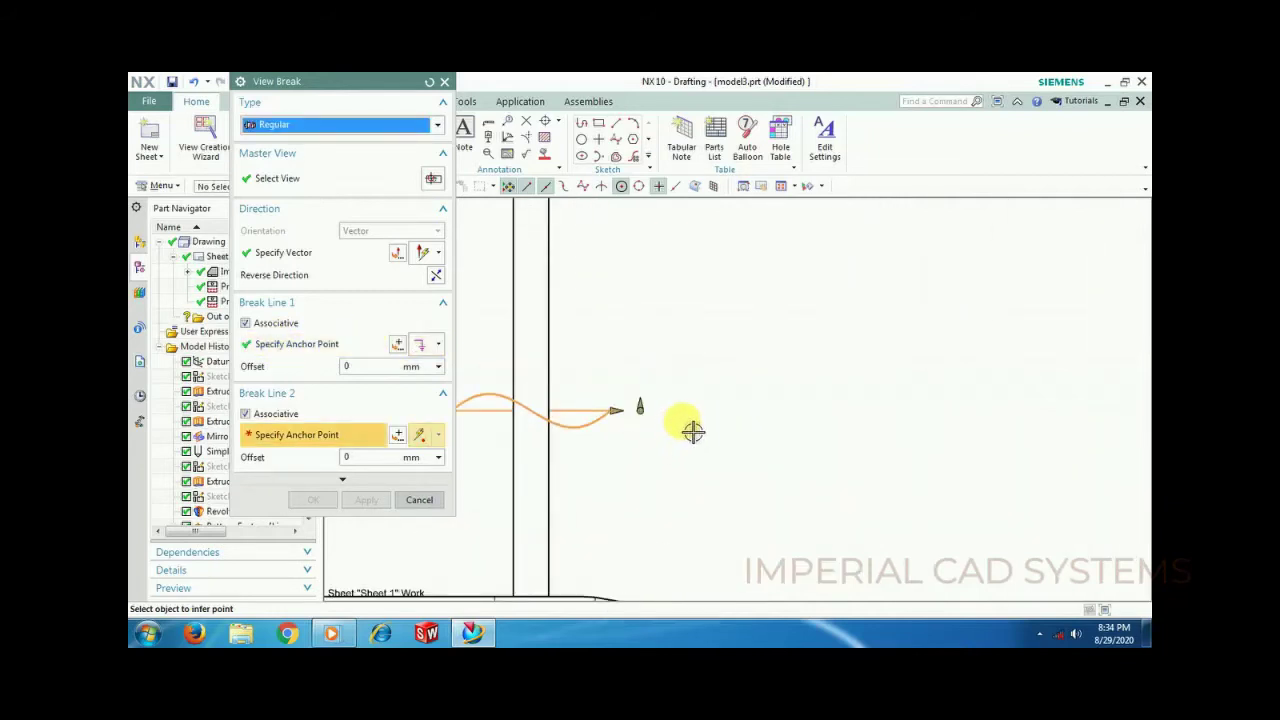
scroll(693, 431, "down", 2)
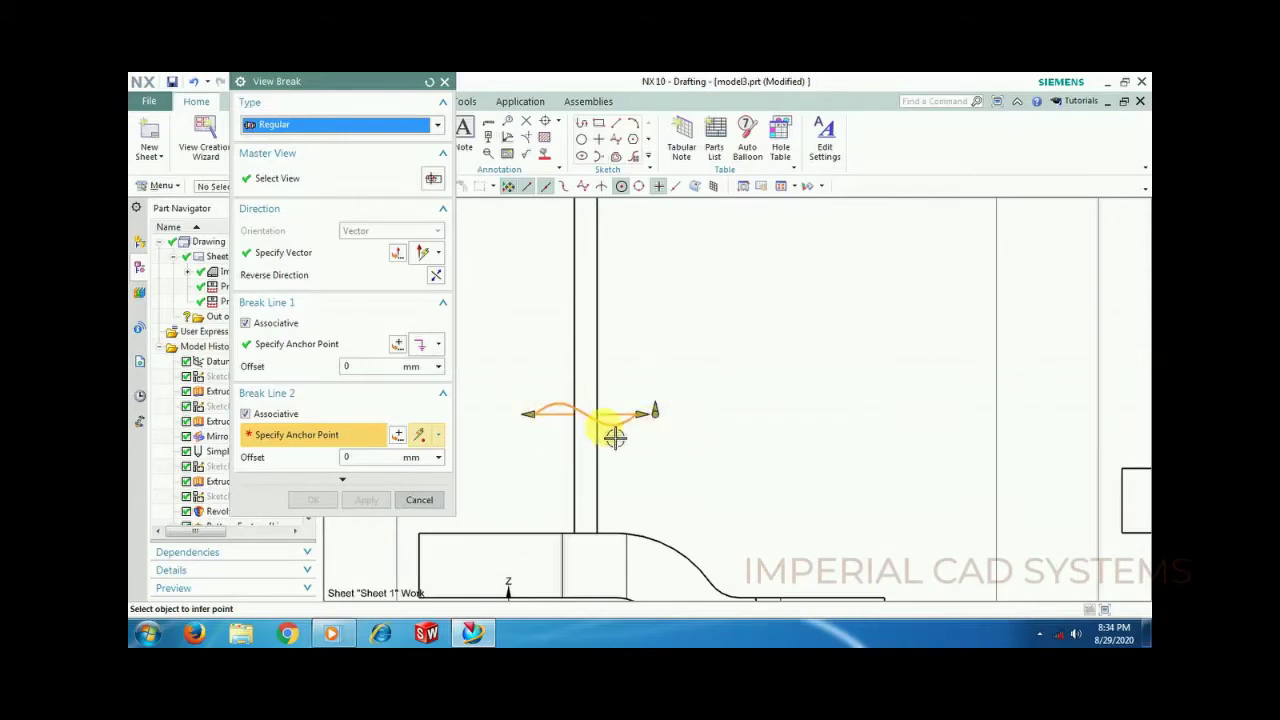
scroll(643, 418, "down", 2)
middle_click_drag(677, 331, 720, 487)
scroll(700, 420, "down", 4)
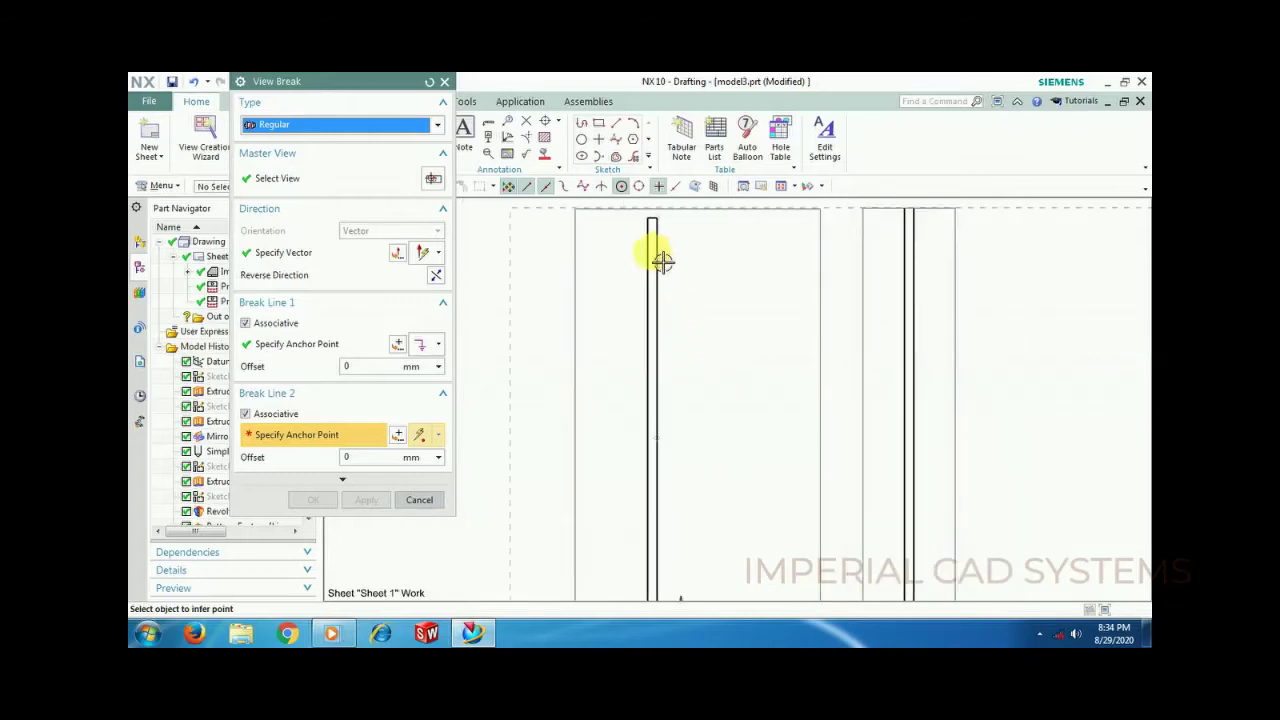
left_click(652, 252)
scroll(754, 277, "down", 3)
middle_click_drag(772, 360, 766, 329, "shift")
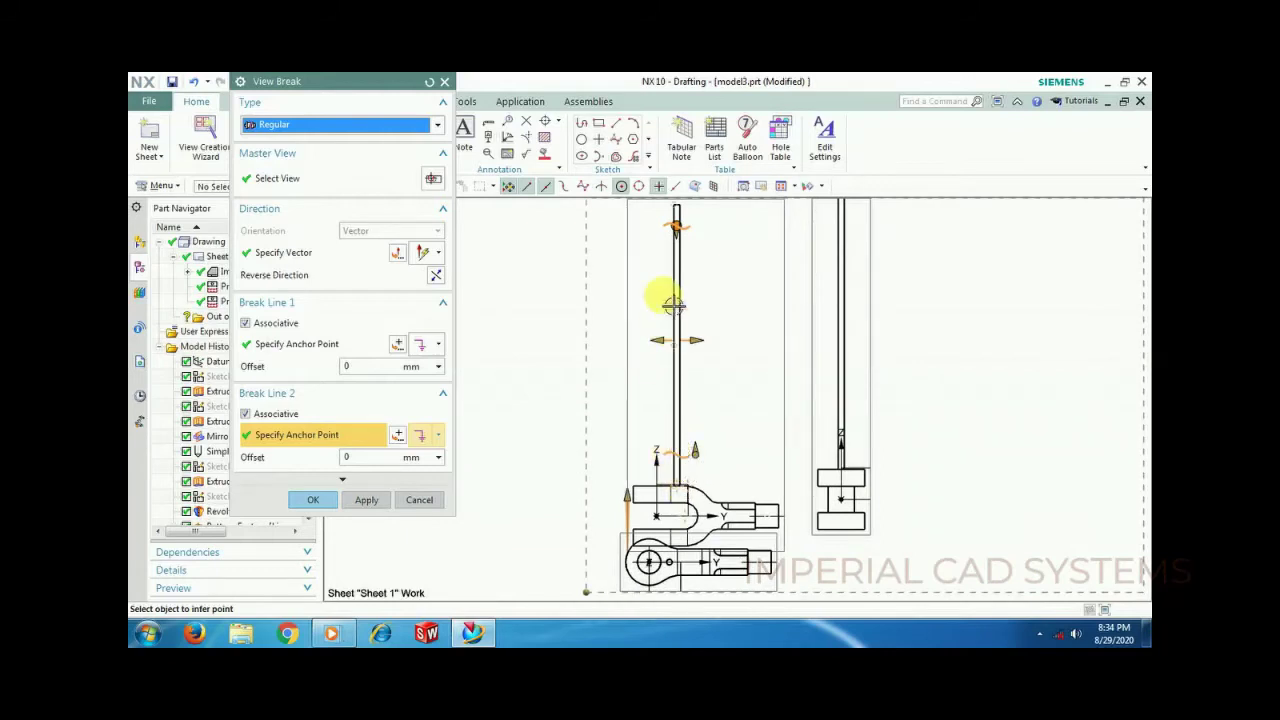
left_click(313, 502)
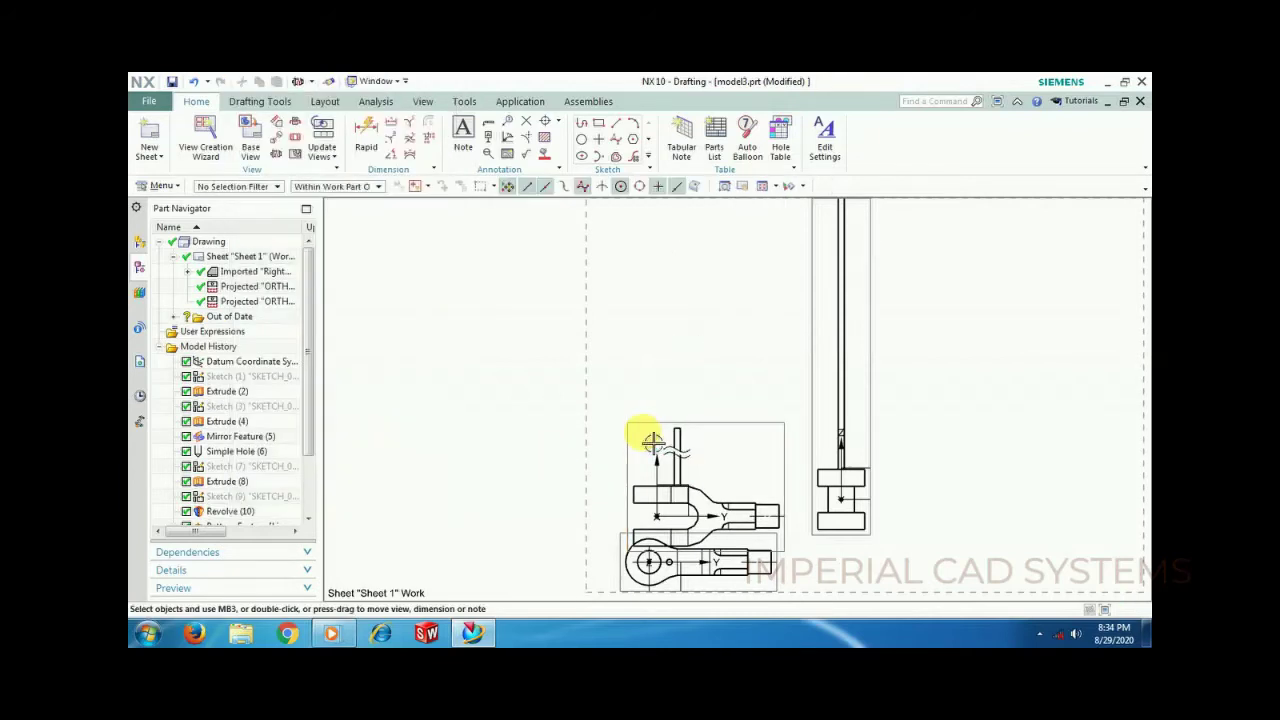
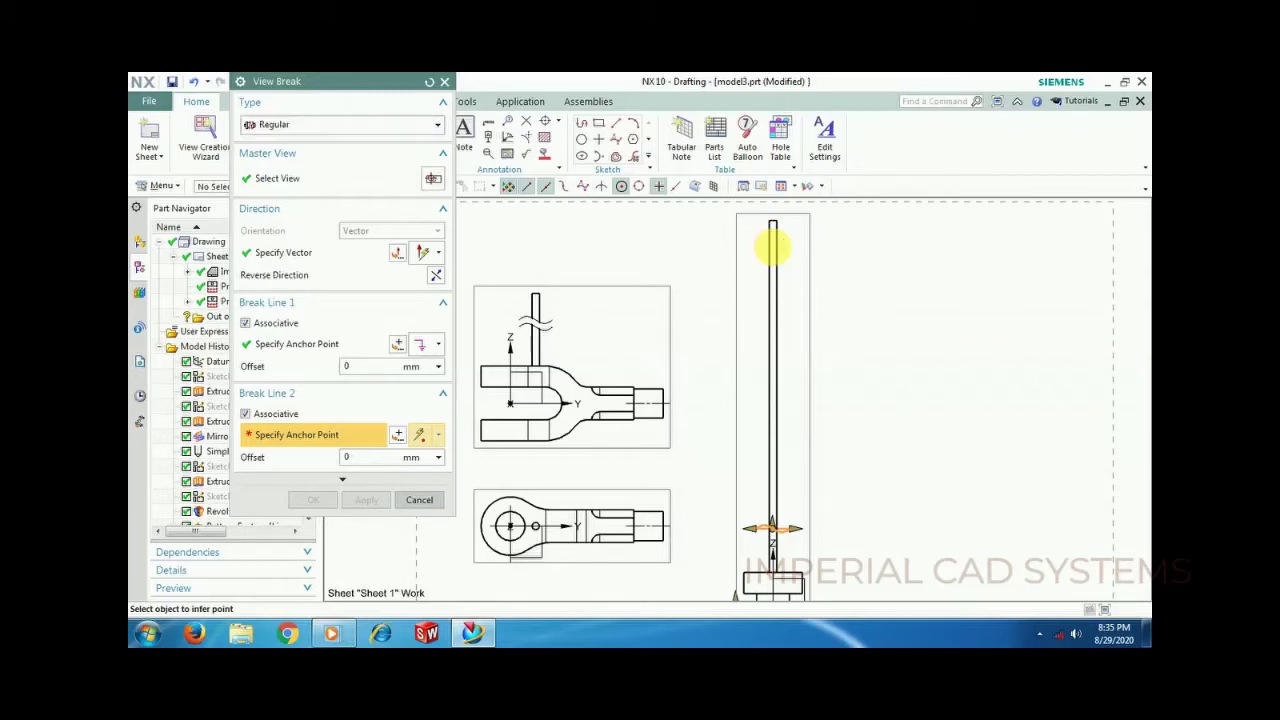
Step: Finish the side view's break with the second break line near the rod's top, and move that view level with the base view
left_click(921, 305)
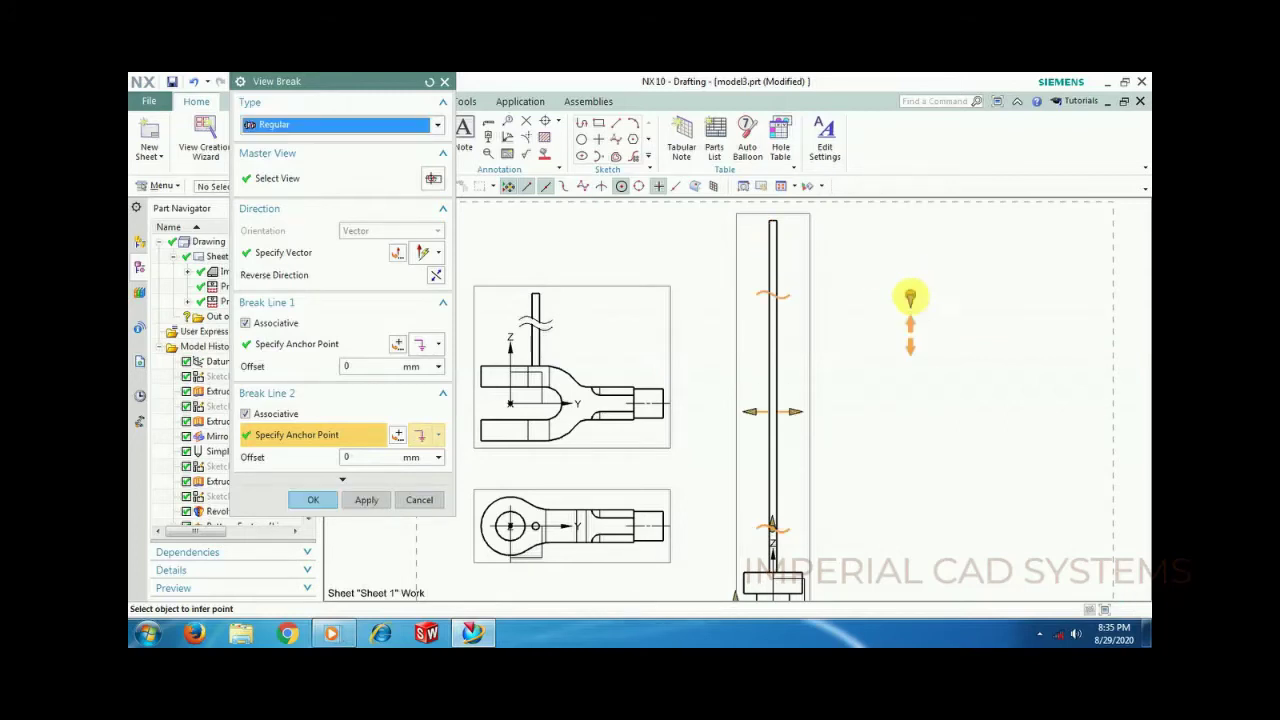
left_click(791, 254)
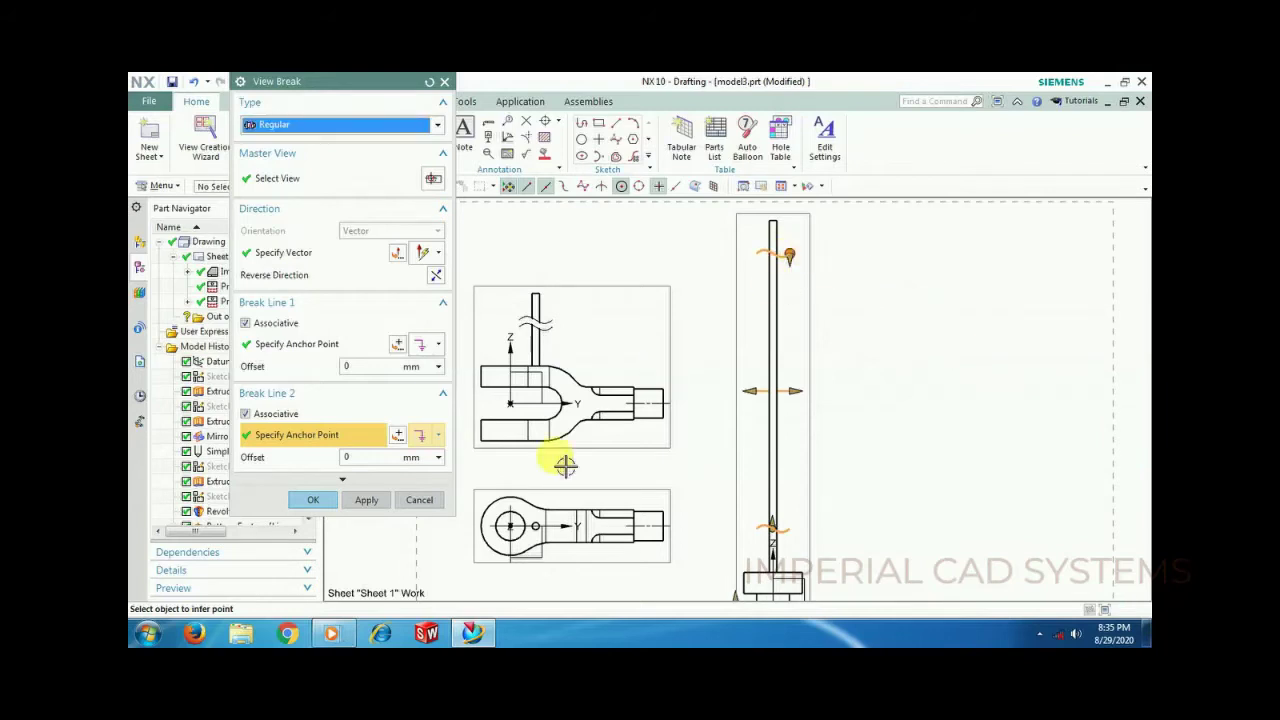
left_click(313, 500)
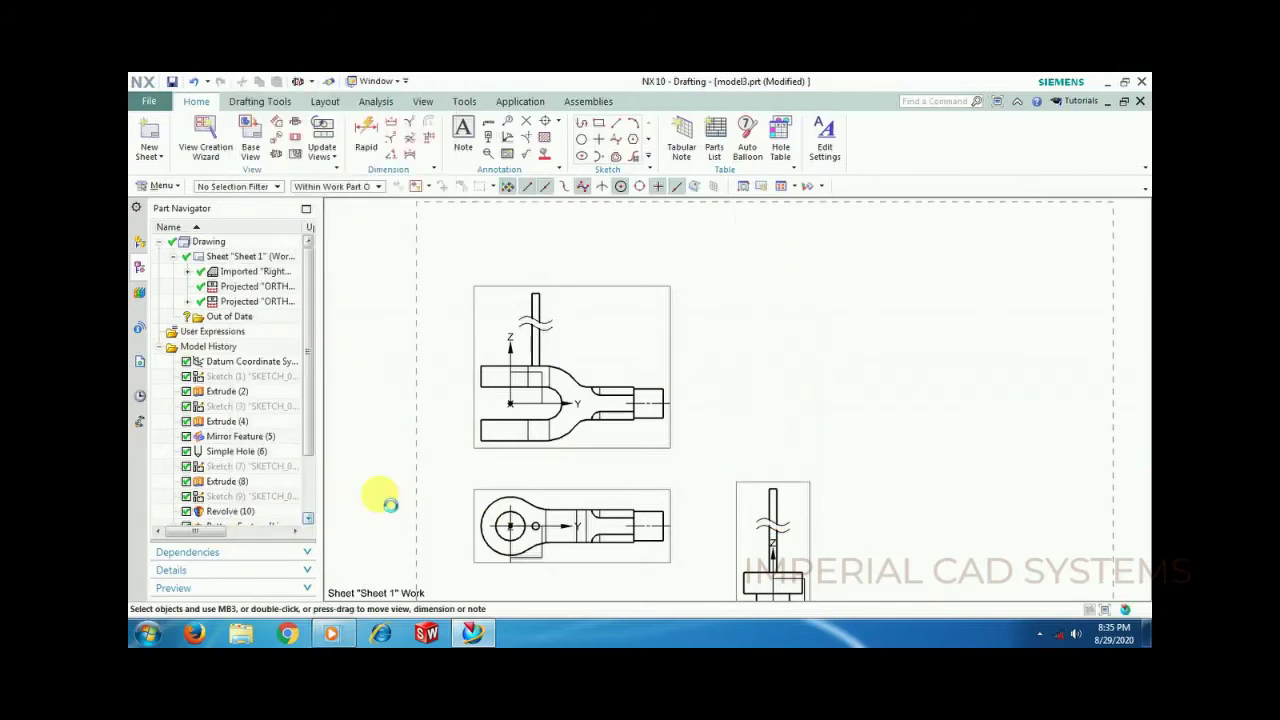
left_click_drag(750, 486, 760, 296)
Step: Add a vertical Rapid Dimension for the broken rod's height in the base view, from the arm's upper edge to the rod's top
middle_click_drag(657, 400, 737, 400, "shift")
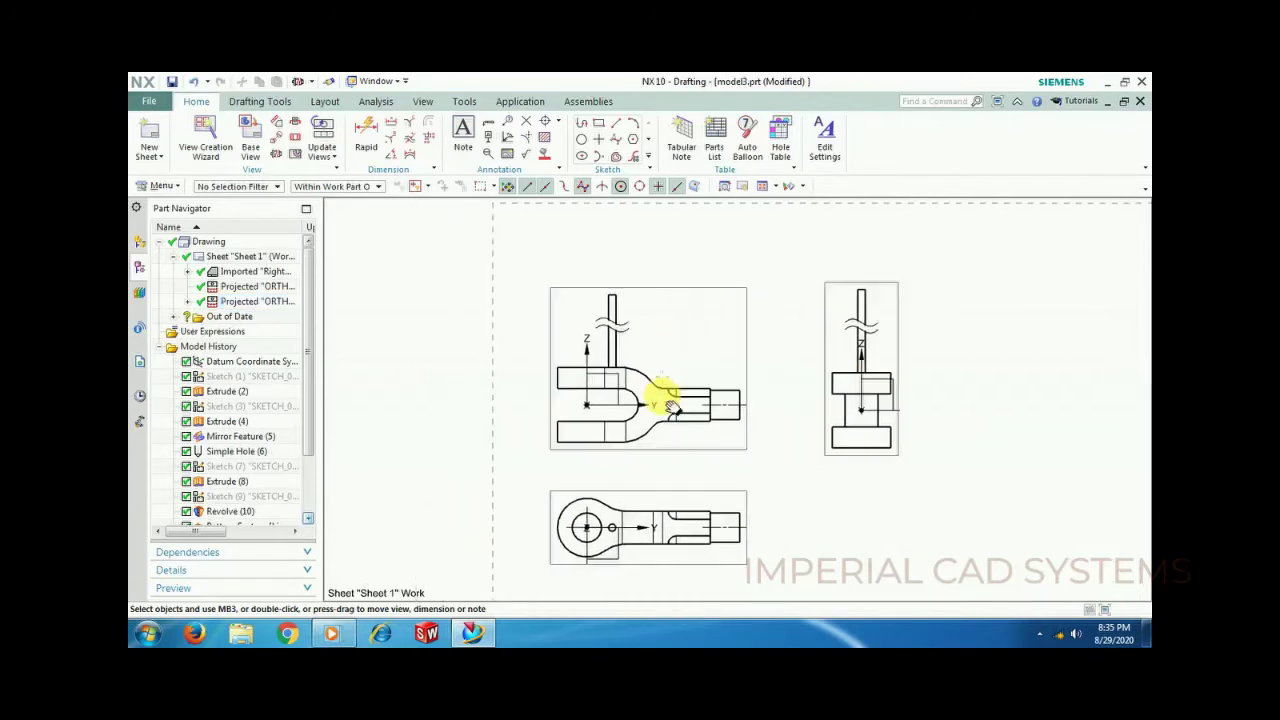
scroll(586, 357, "up", 2)
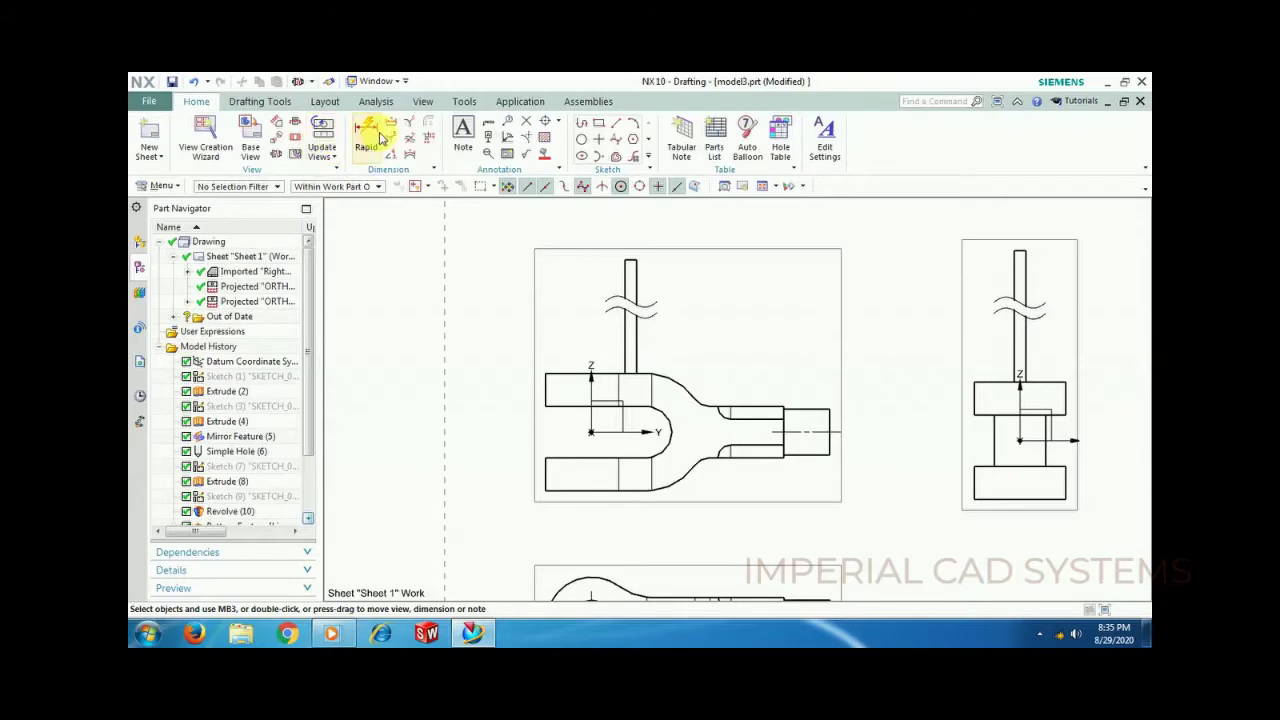
left_click(367, 135)
left_click(558, 373)
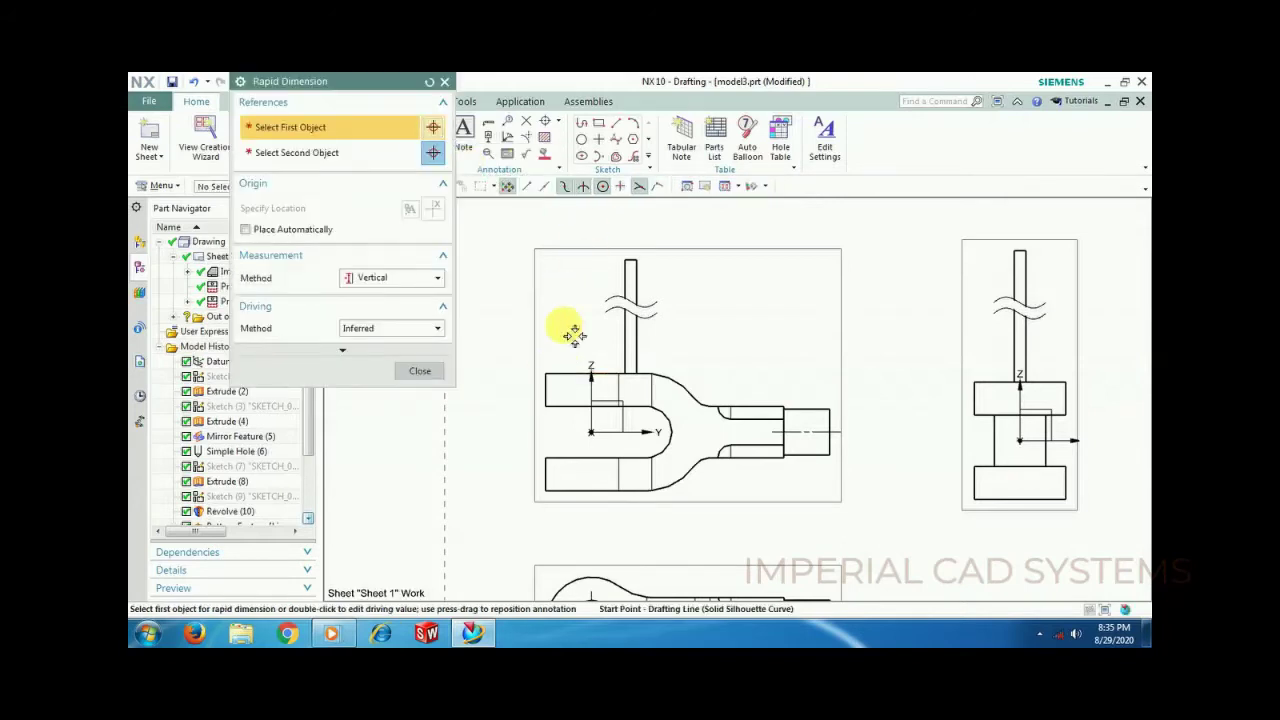
left_click(630, 266)
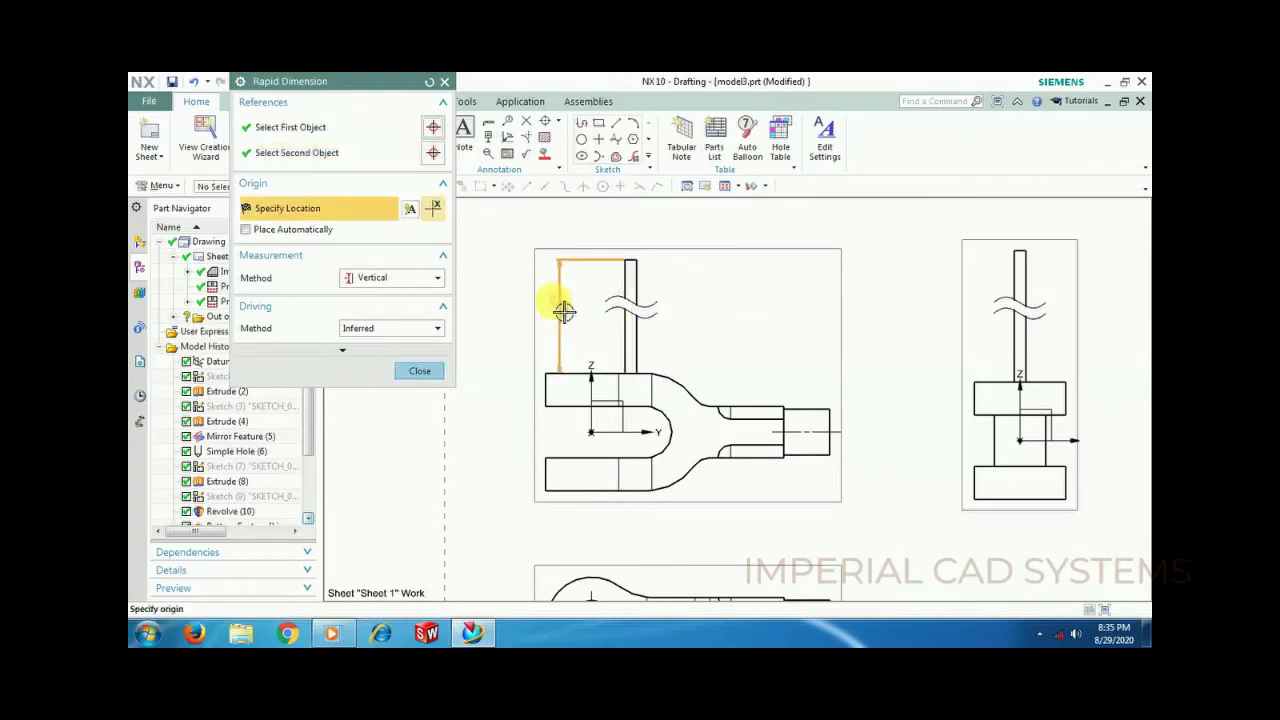
left_click(566, 312)
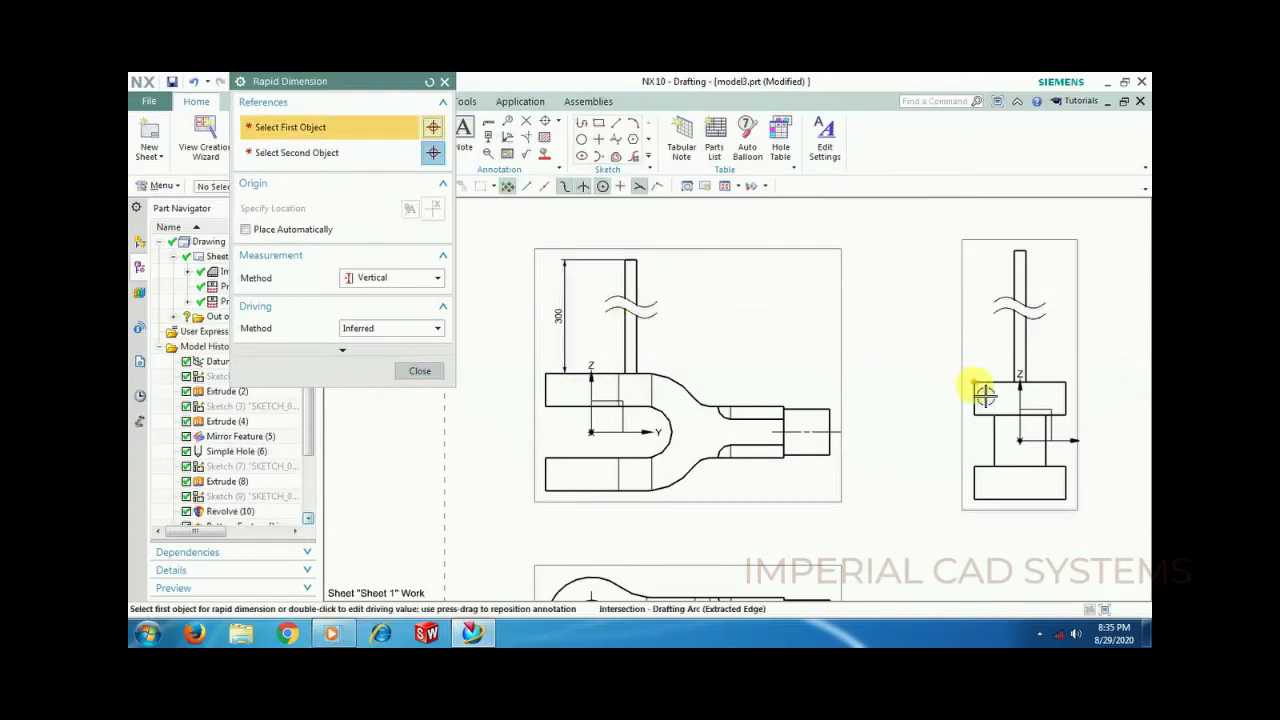
Step: Add a vertical Rapid Dimension for the broken rod's height in the side view, from the arm's upper edge to the rod's top
left_click(1020, 260)
left_click(1016, 258)
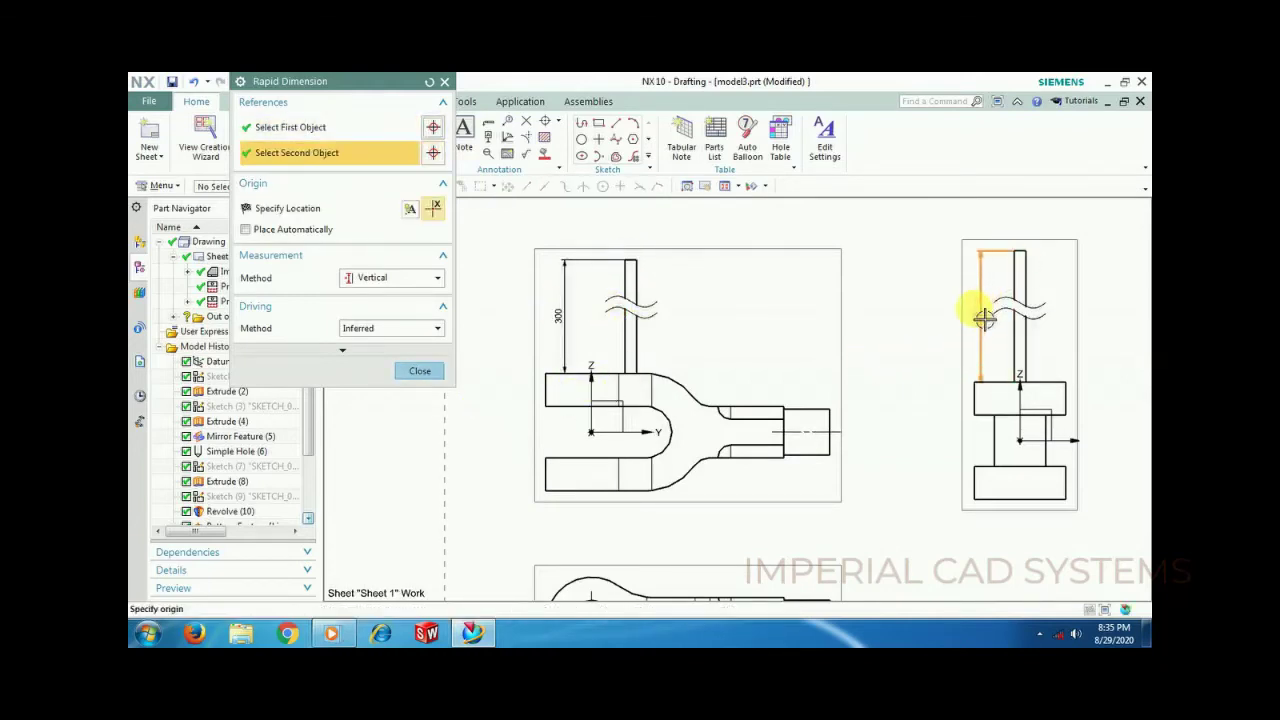
left_click(976, 315)
left_click(419, 373)
Step: Examine the view breaks and the rod height dimensions in the base and side views
scroll(724, 323, "up", 3)
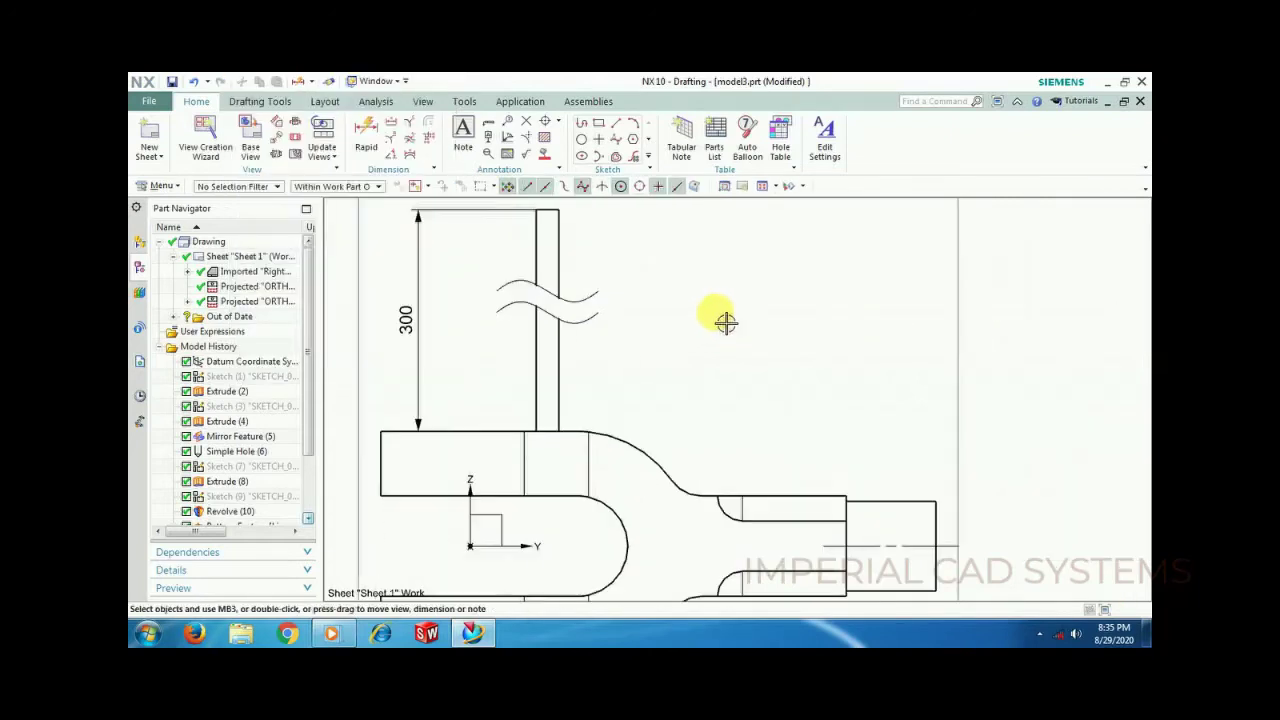
scroll(726, 322, "down", 2)
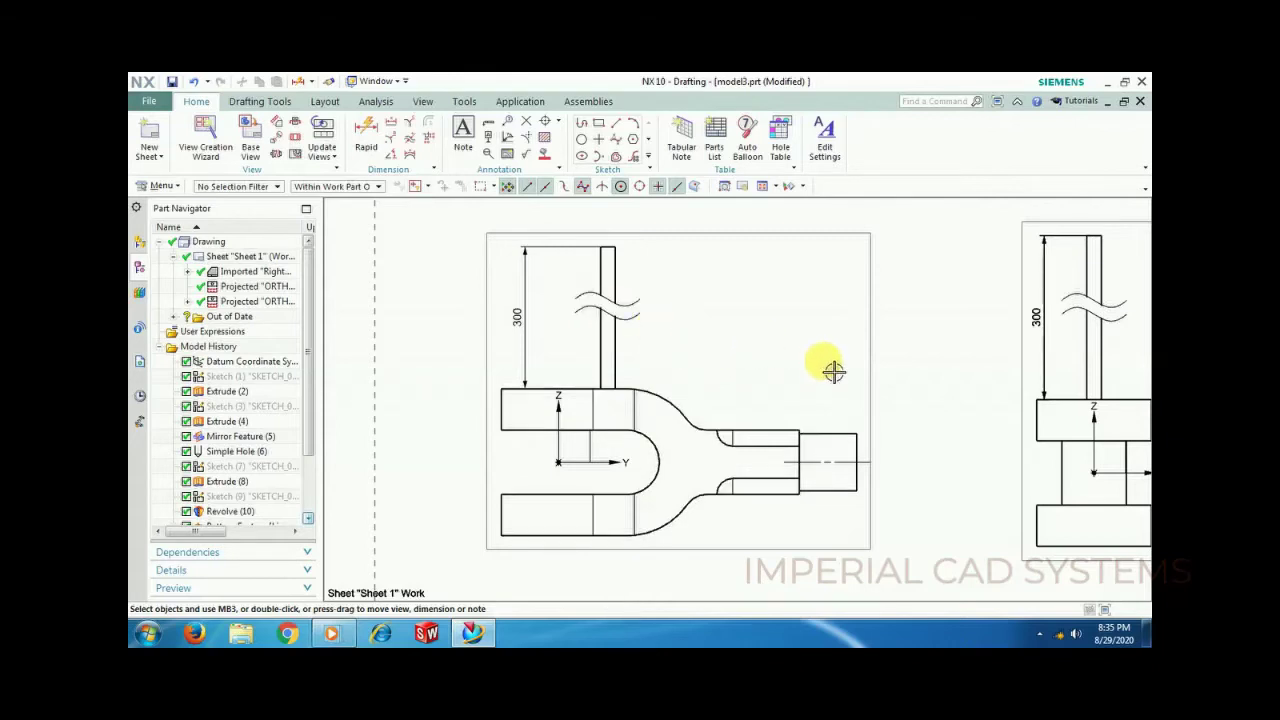
middle_click_drag(831, 371, 791, 363, "shift")
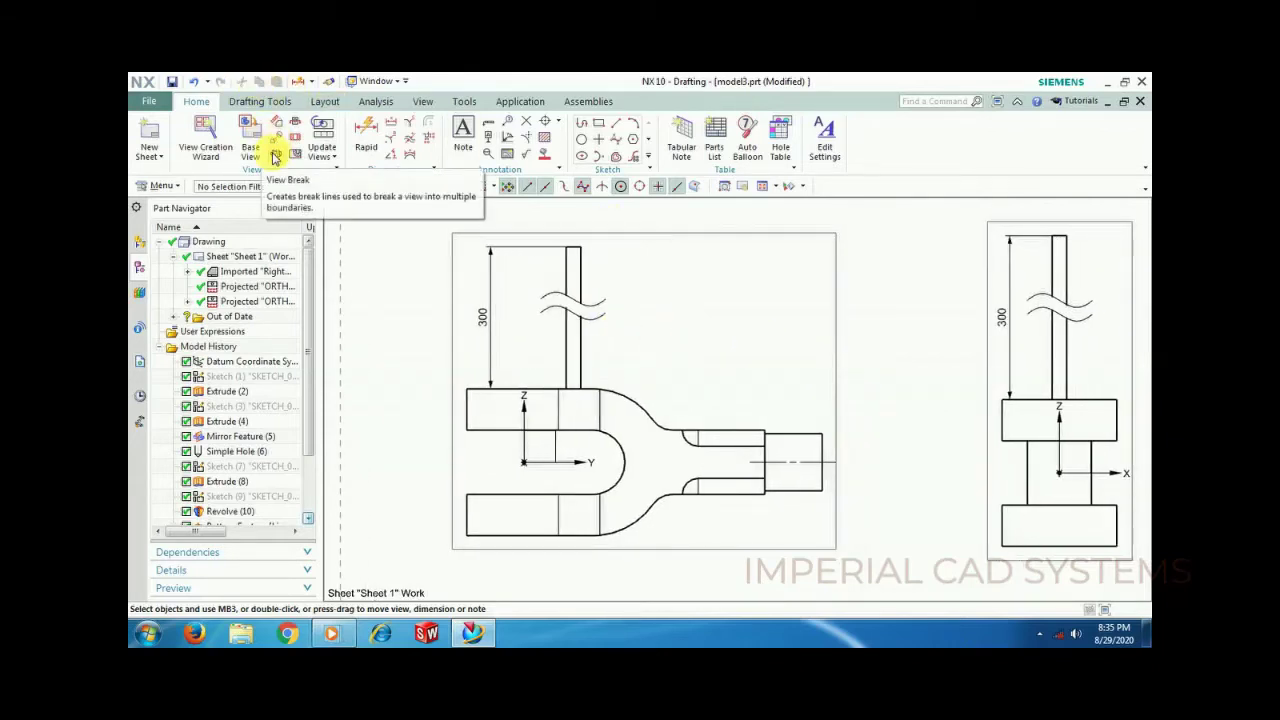
scroll(480, 290, "down", 3)
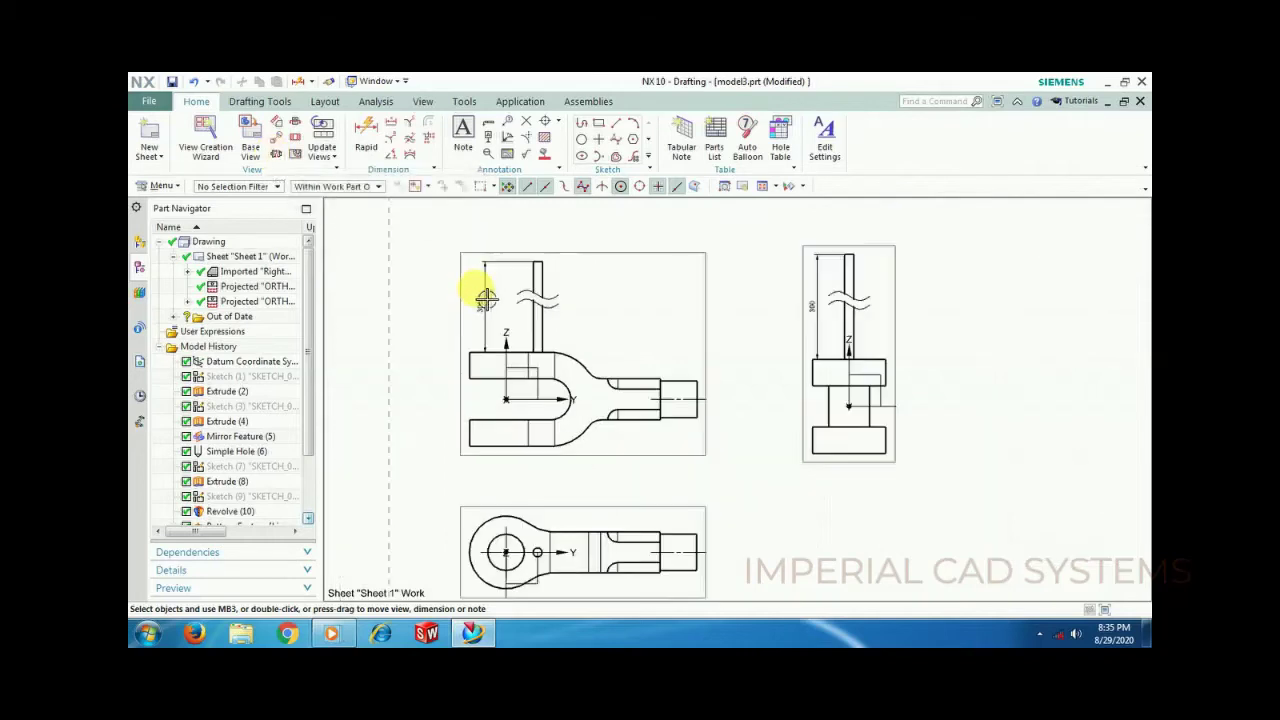
scroll(780, 366, "up", 3)
scroll(780, 362, "down", 3)
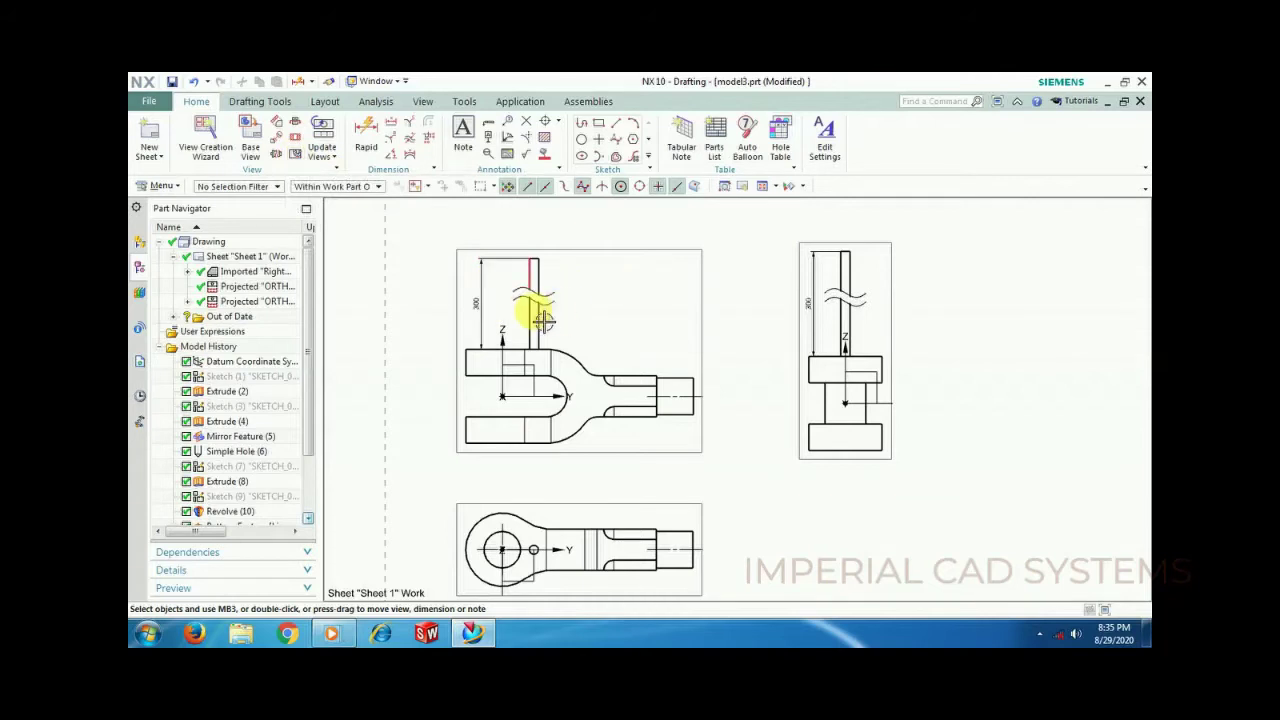
scroll(577, 327, "down", 1)
scroll(570, 318, "up", 1)
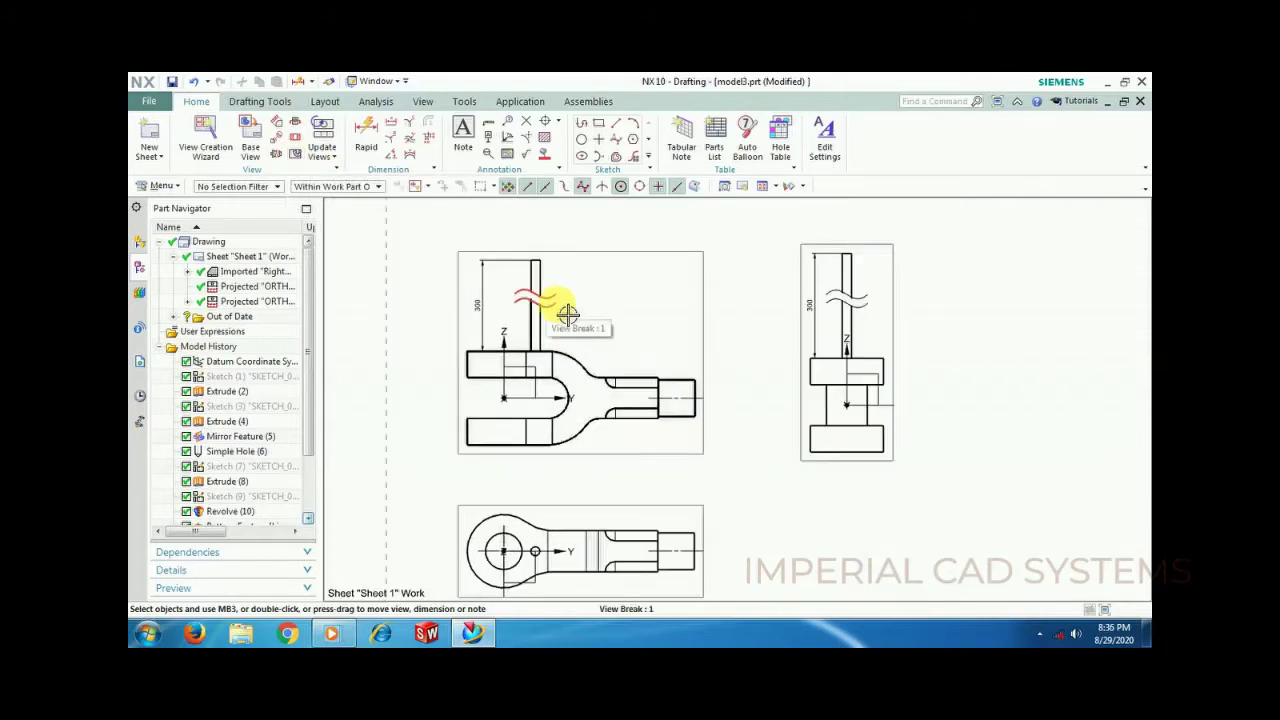
Step: Switch to Modeling and delete the rod's extrusion and the circle sketch it was built from
left_click(465, 271)
key("ctrl+shift+d")
key("ctrl+m")
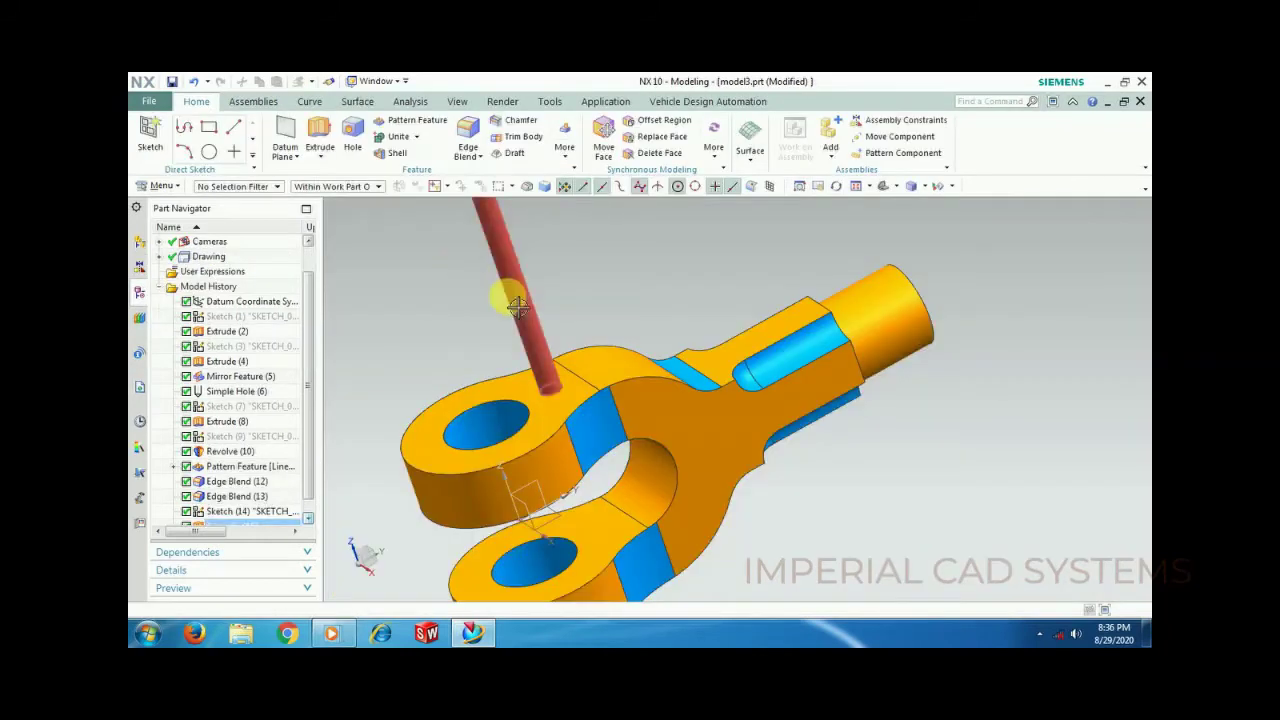
right_click(507, 293)
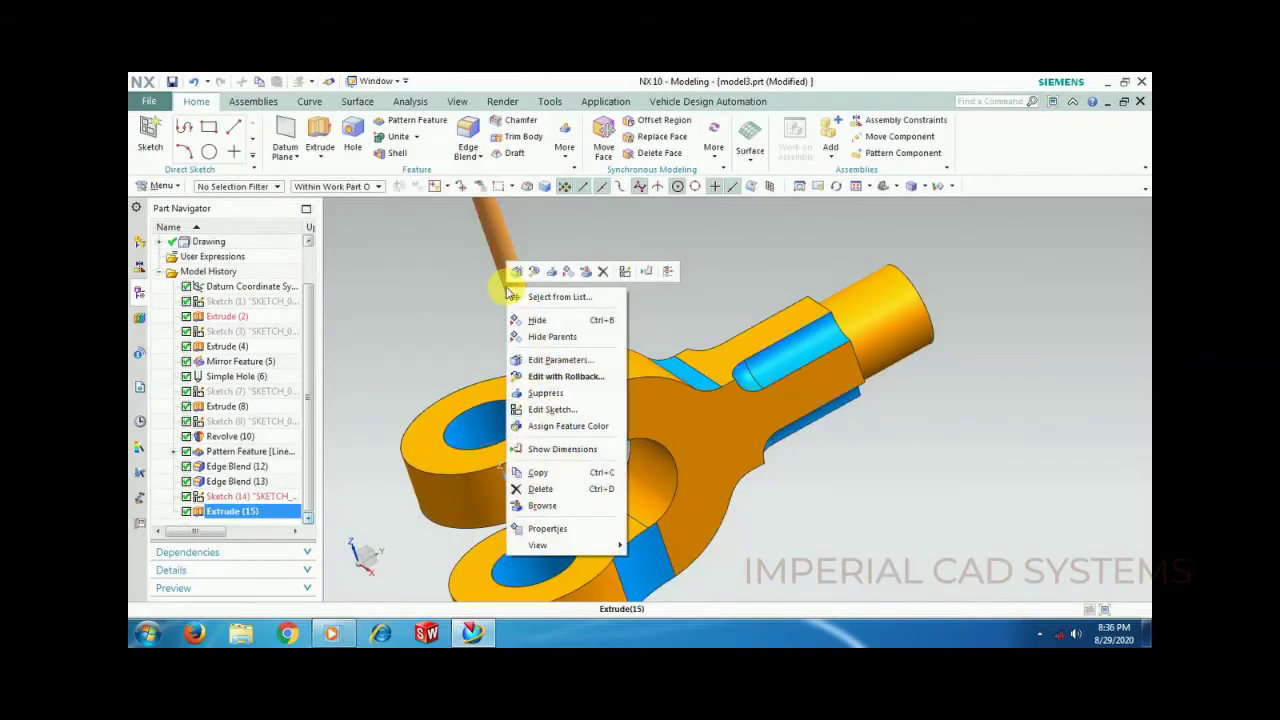
left_click(540, 489)
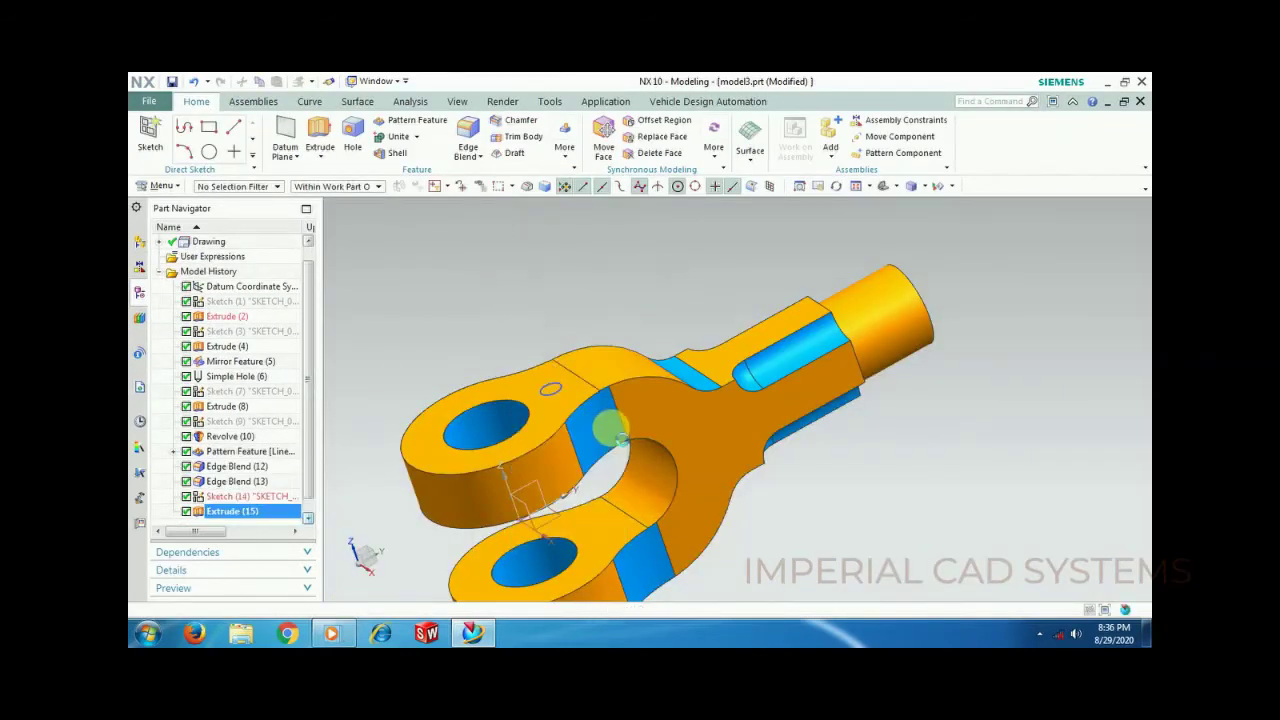
right_click(567, 400)
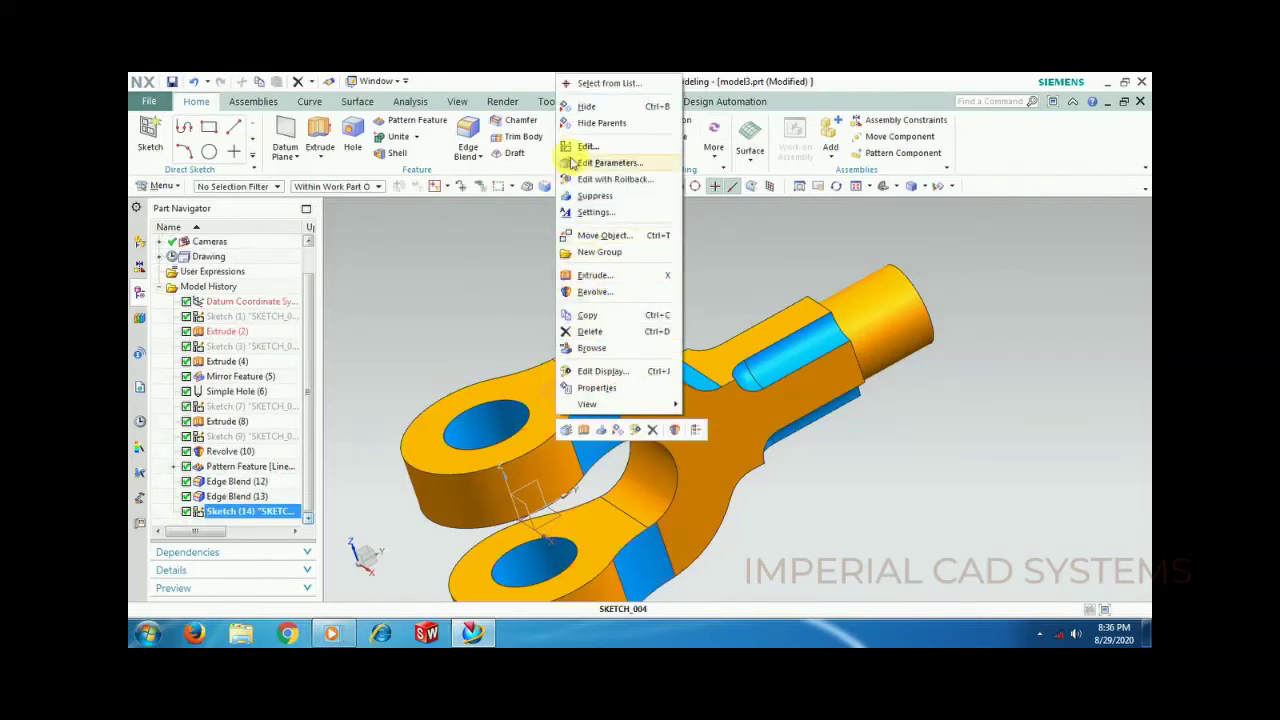
left_click(589, 332)
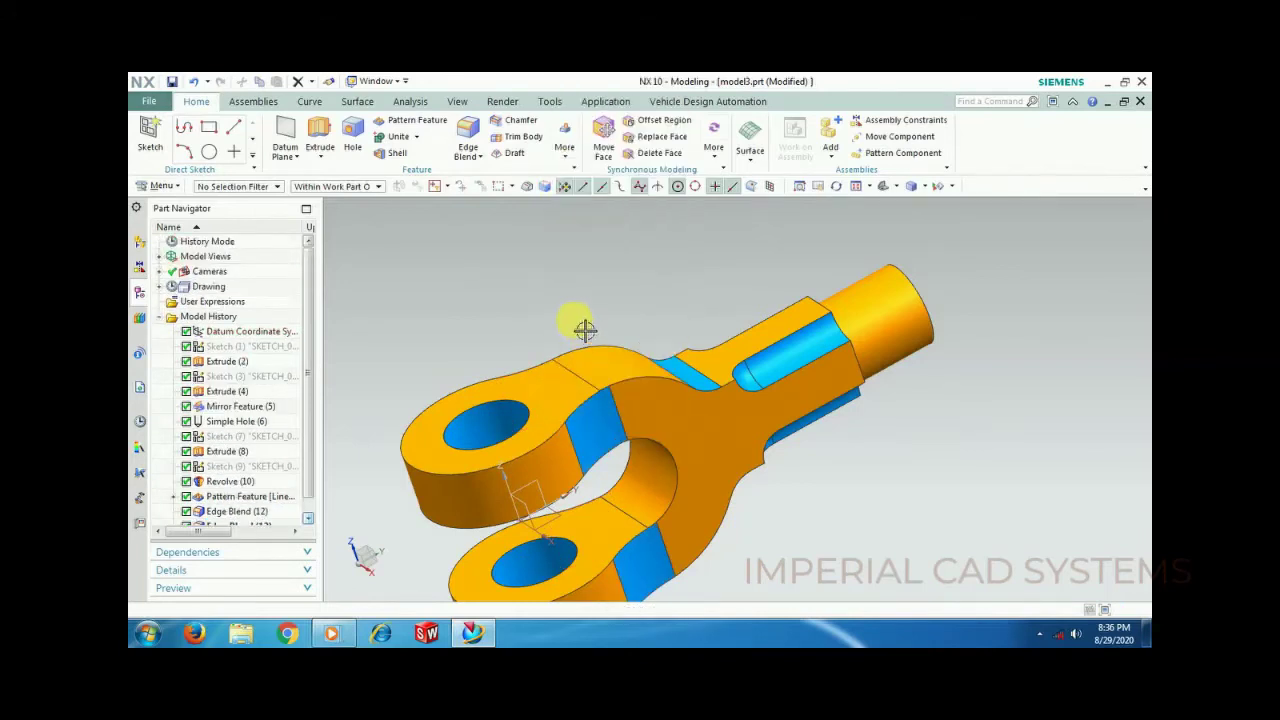
Step: Return to Drafting, update the out-of-date drawing views and dismiss the view break errors
left_click(148, 101)
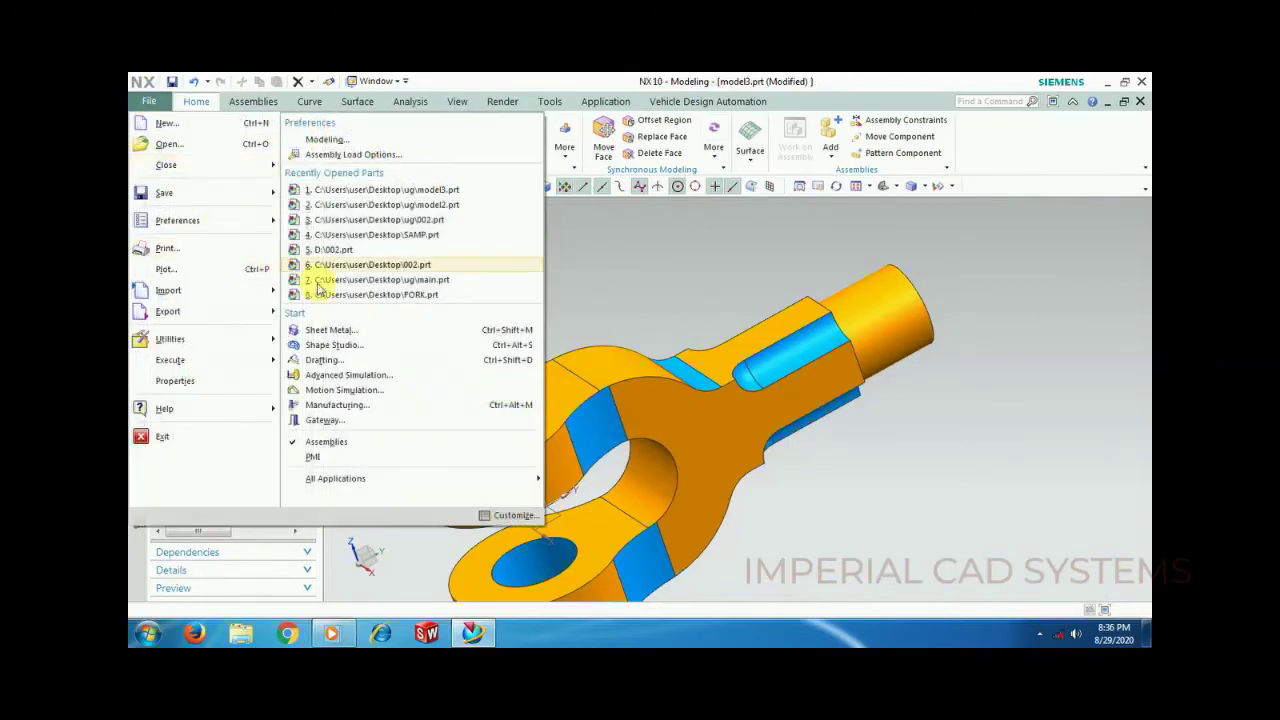
left_click(365, 361)
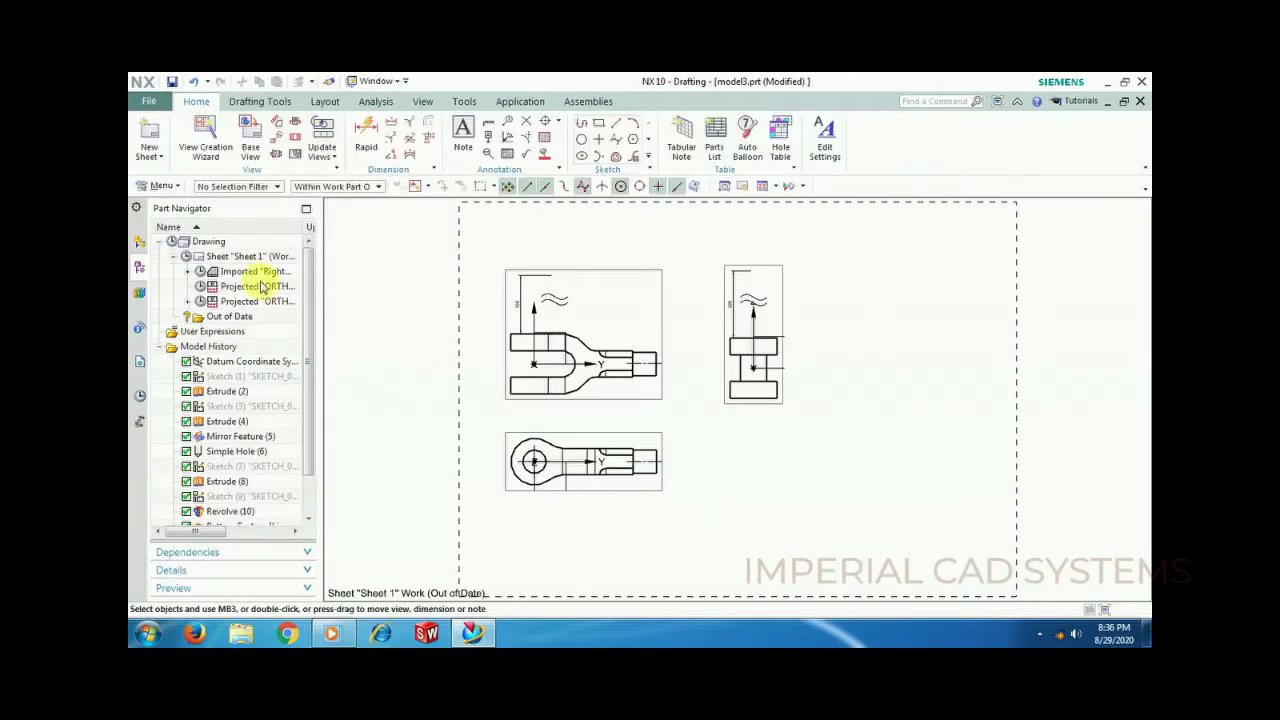
left_click(172, 241)
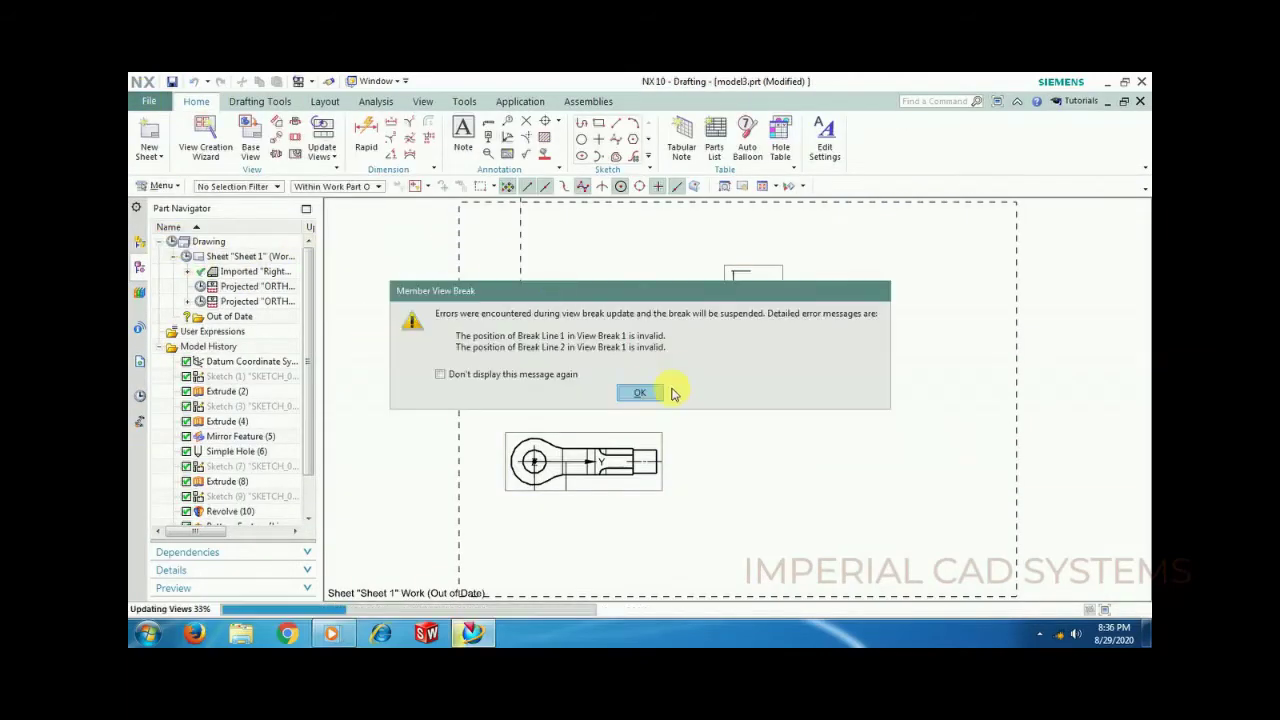
left_click(640, 393)
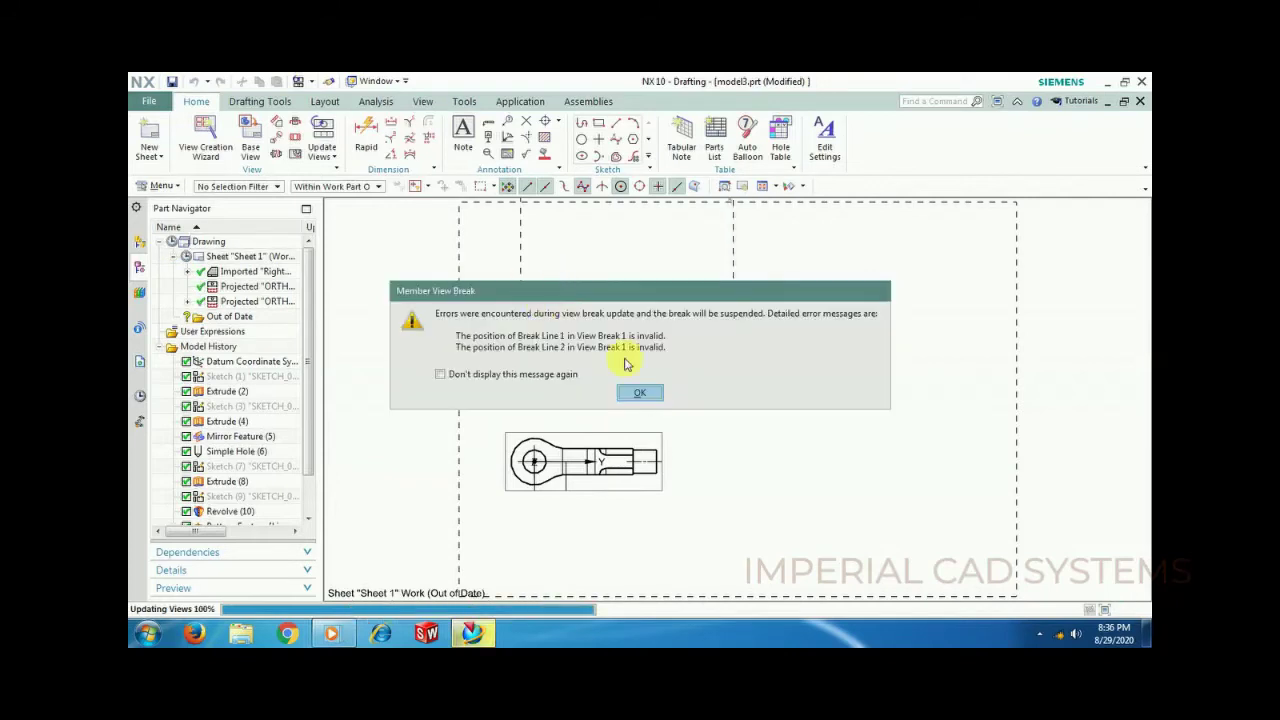
left_click(640, 392)
Step: Delete the leftover vertical rod dimensions from the base view and the side view
right_click(520, 283)
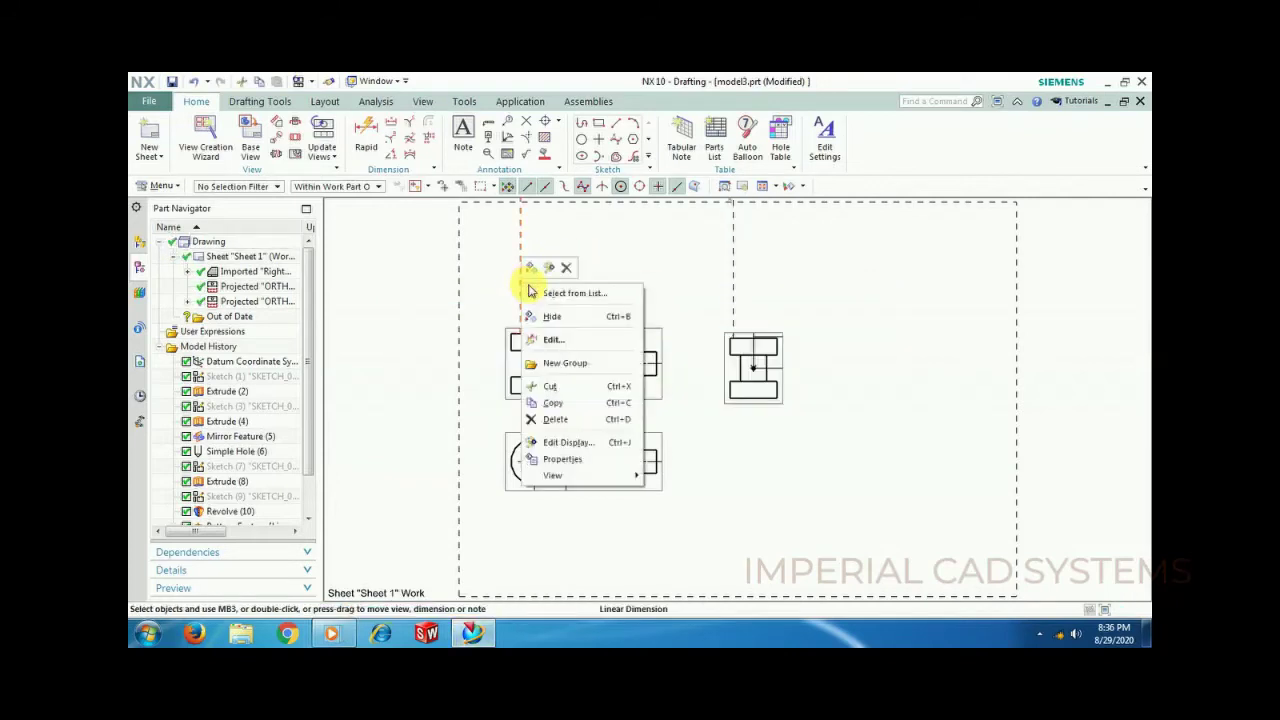
left_click(565, 422)
right_click(746, 316)
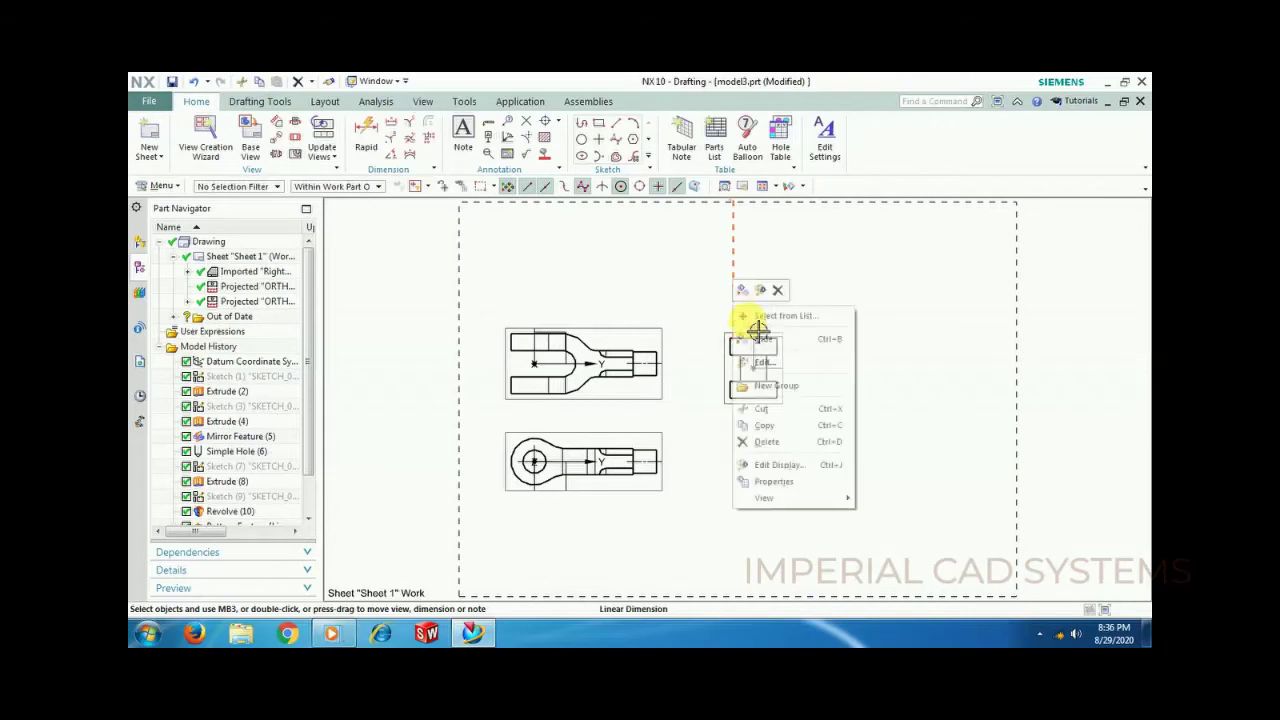
left_click(752, 442)
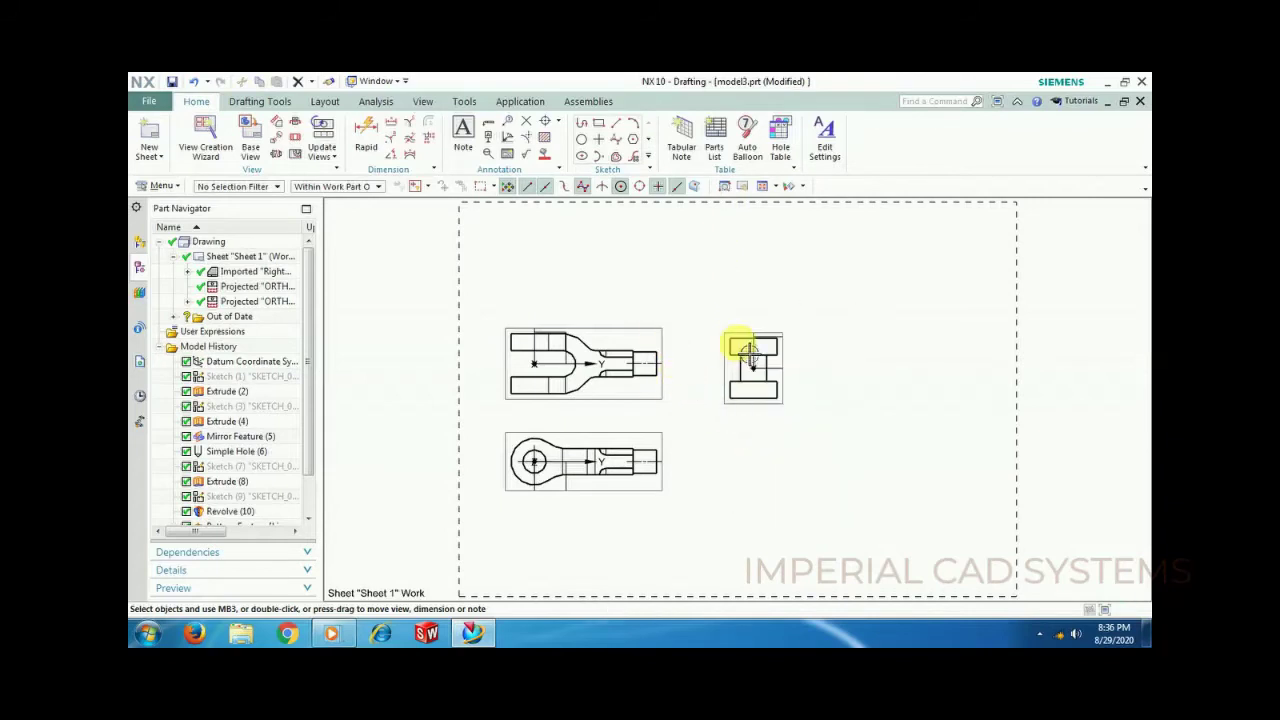
scroll(743, 354, "up", 4)
scroll(748, 354, "down", 4)
scroll(745, 354, "up", 4)
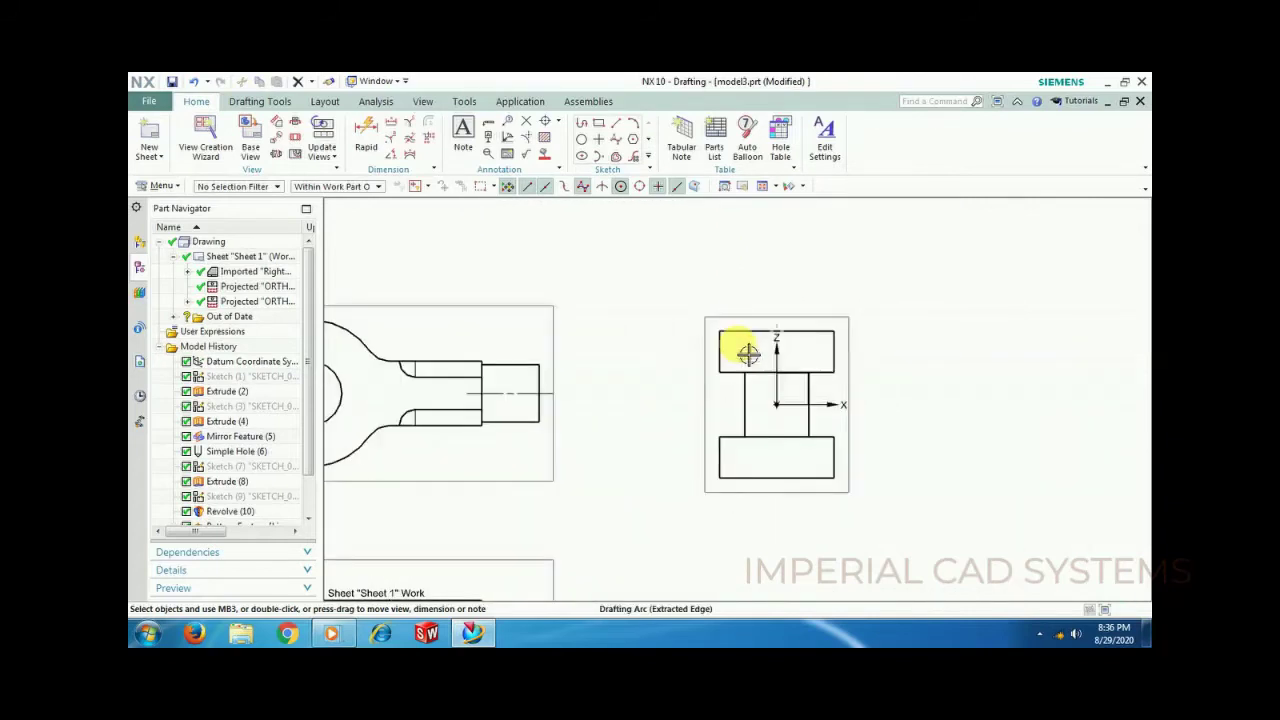
scroll(748, 354, "down", 4)
scroll(495, 385, "up", 4)
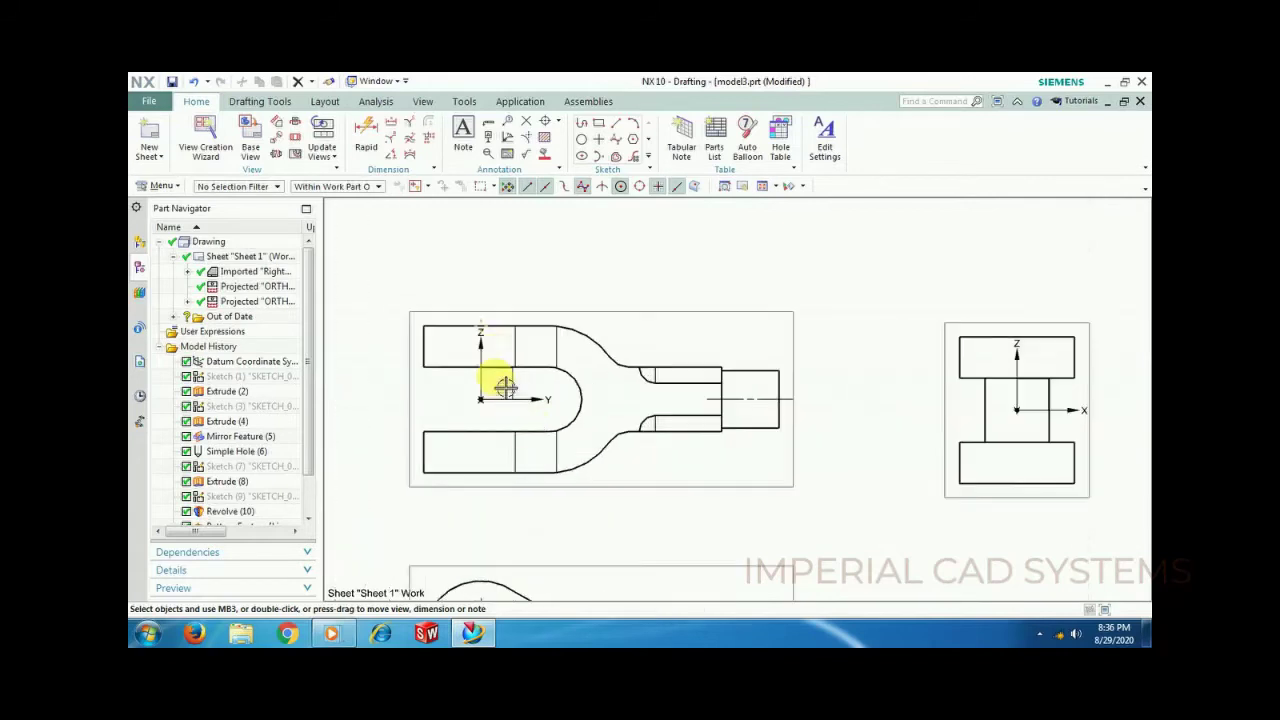
scroll(545, 410, "down", 4)
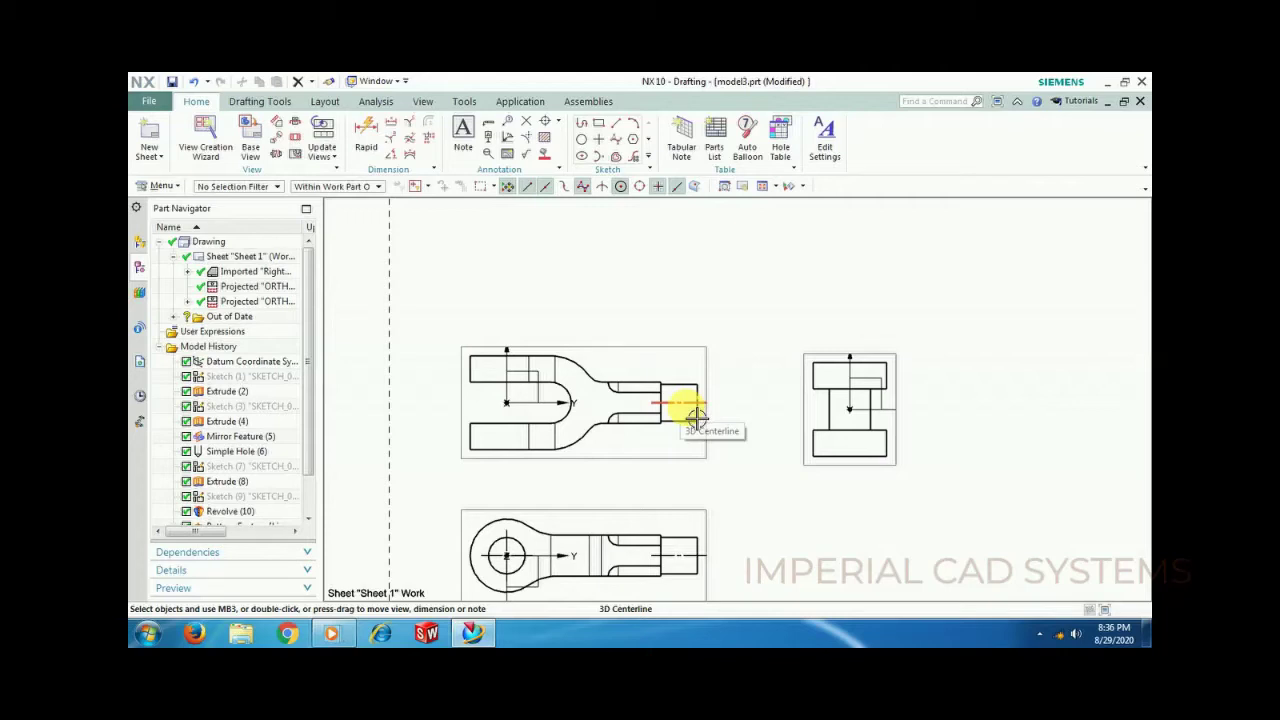
Step: Hide all datums and centerlines in the drawing views with Show and Hide
key("ctrl+w")
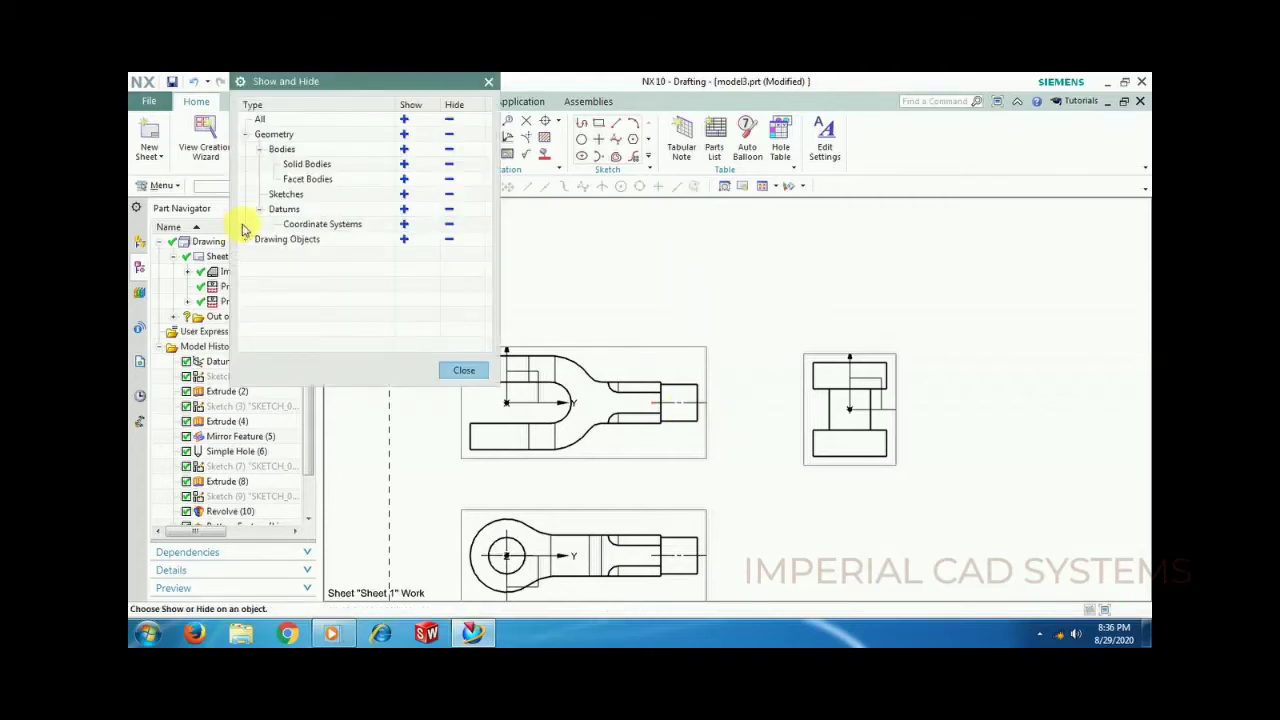
left_click(405, 209)
left_click(447, 211)
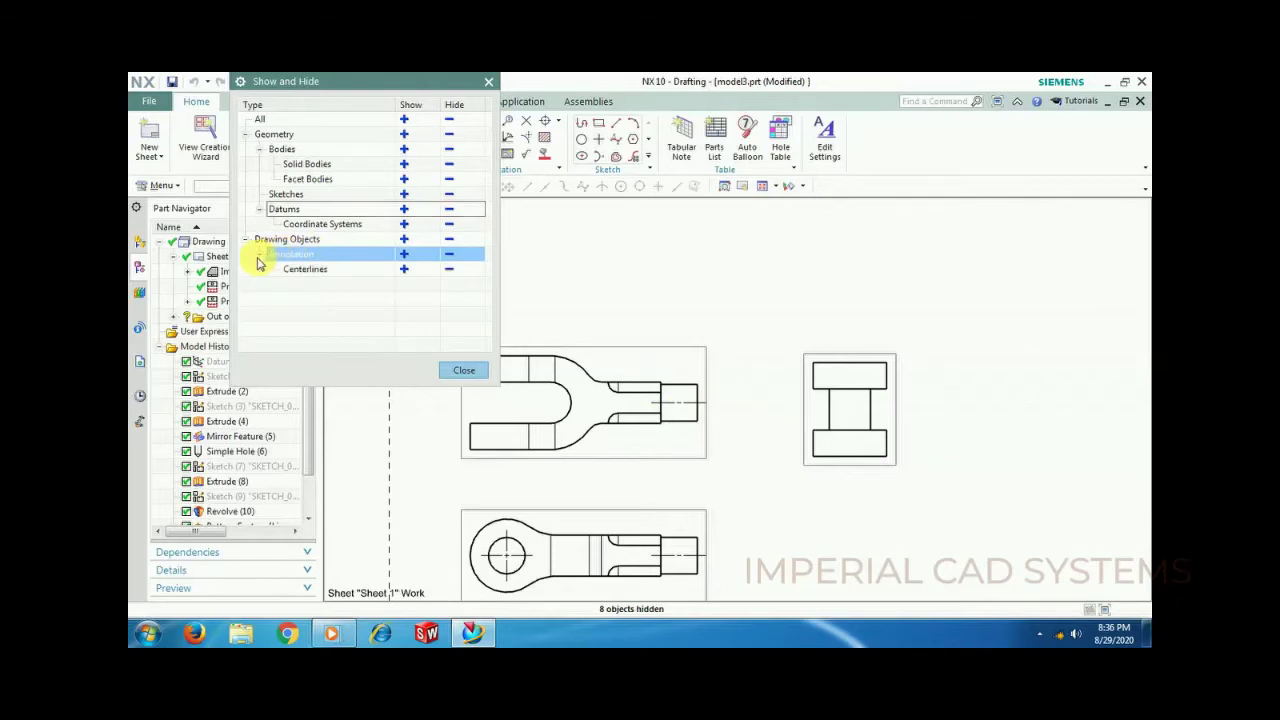
left_click(449, 272)
left_click(466, 369)
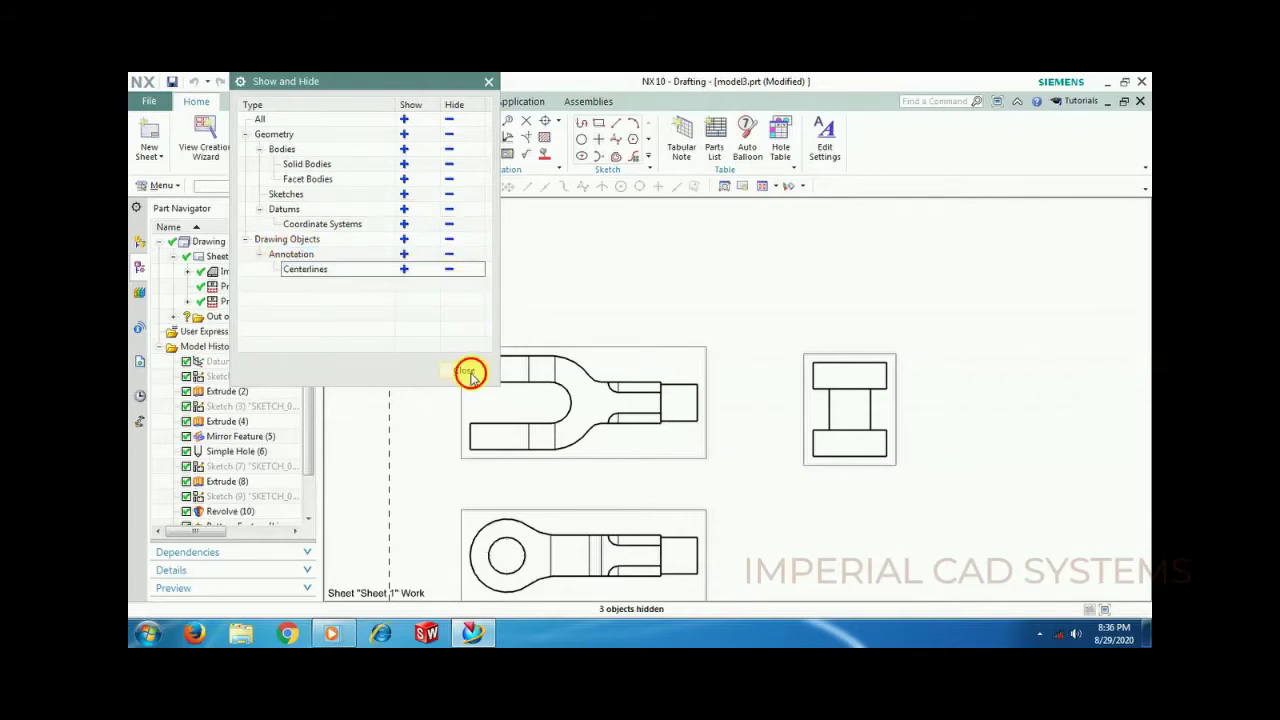
Step: Rearrange the views on the sheet, with the side view level with the base view and the plan view directly below it
scroll(790, 355, "down", 2)
left_click_drag(746, 344, 756, 312)
left_click_drag(861, 356, 869, 321)
left_click_drag(748, 447, 761, 450)
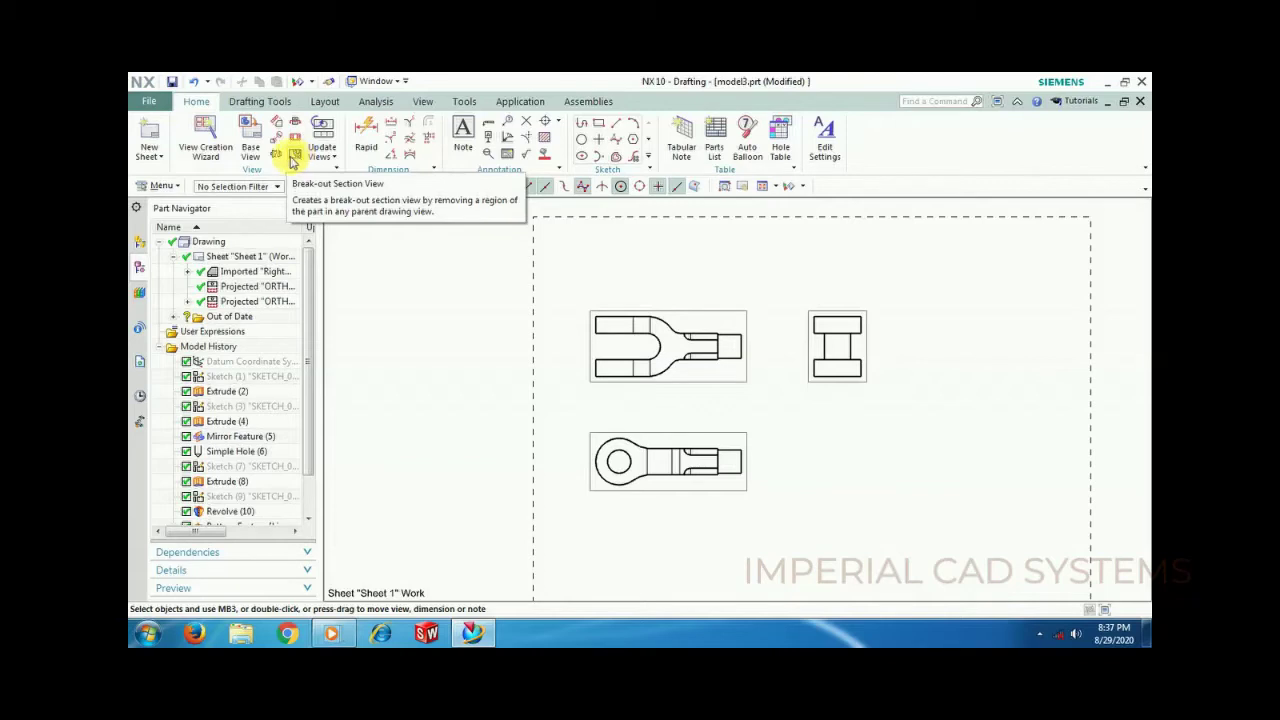
Step: Sketch a closed rectangle with Profile lines on the sheet, enclosing most of the fork's two arms in the base view, and finish the sketch
scroll(566, 391, "up", 3)
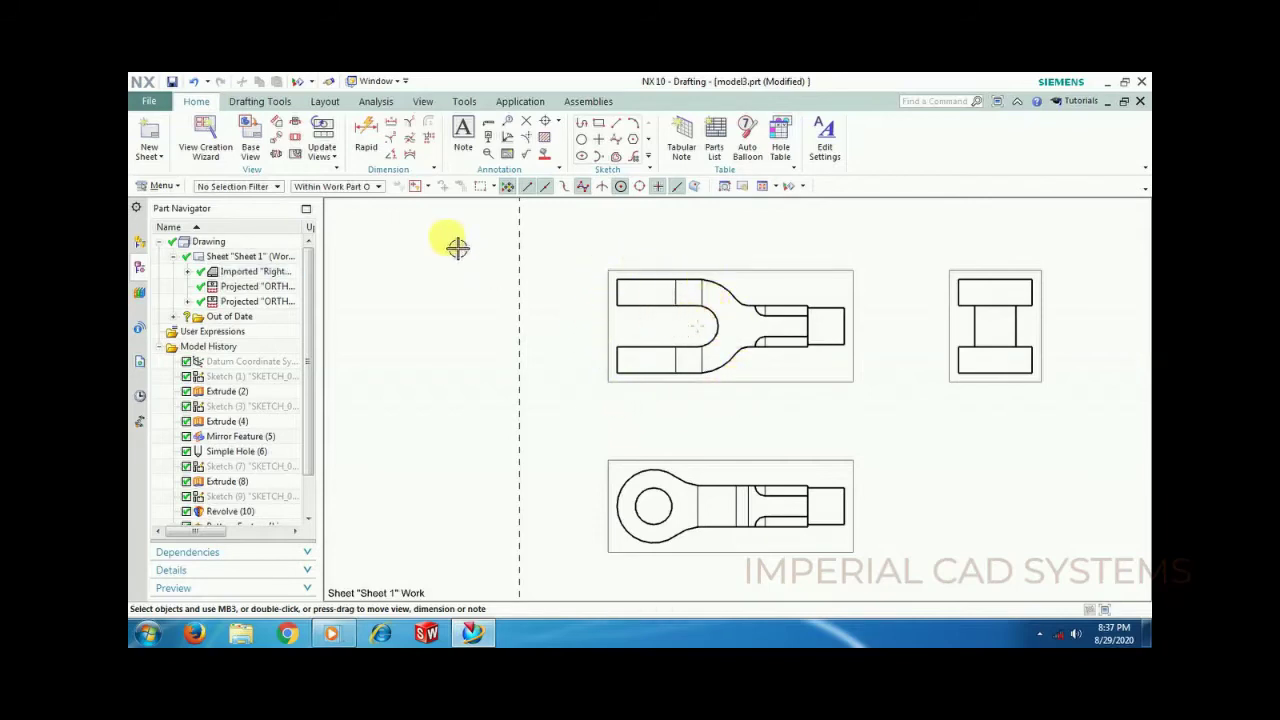
left_click(295, 160)
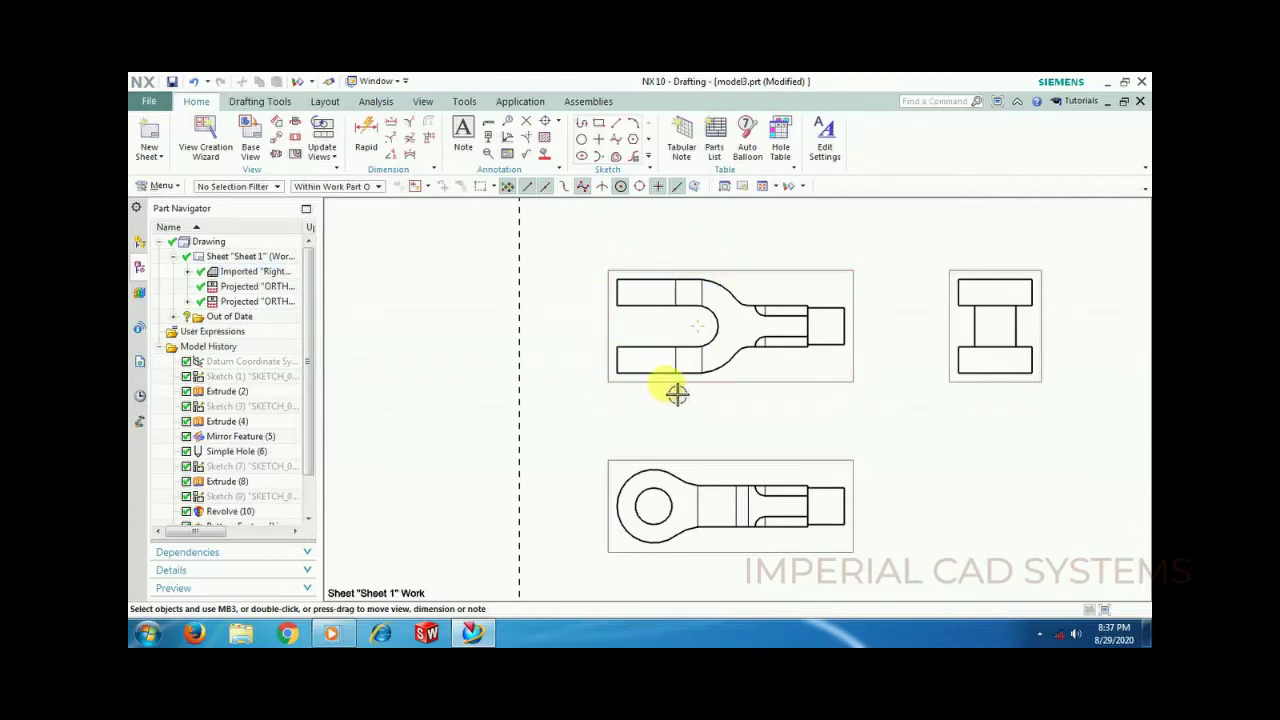
left_click(583, 136)
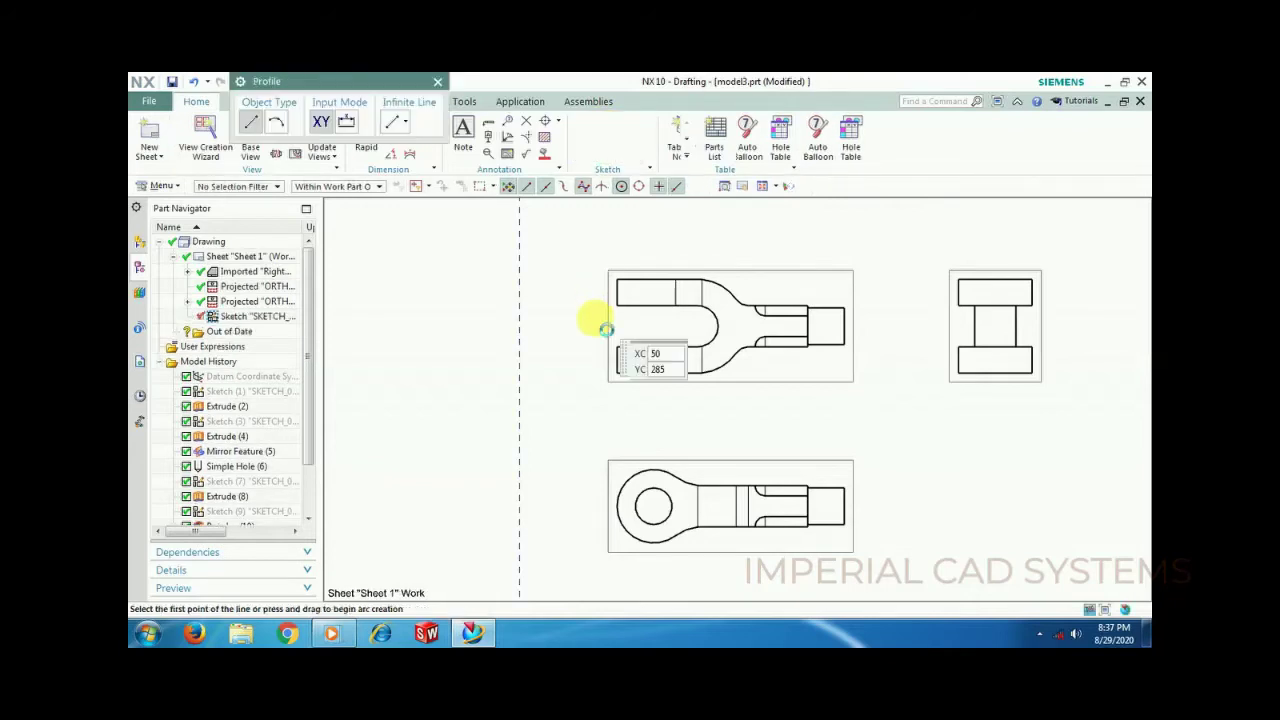
left_click(592, 292)
left_click(667, 401)
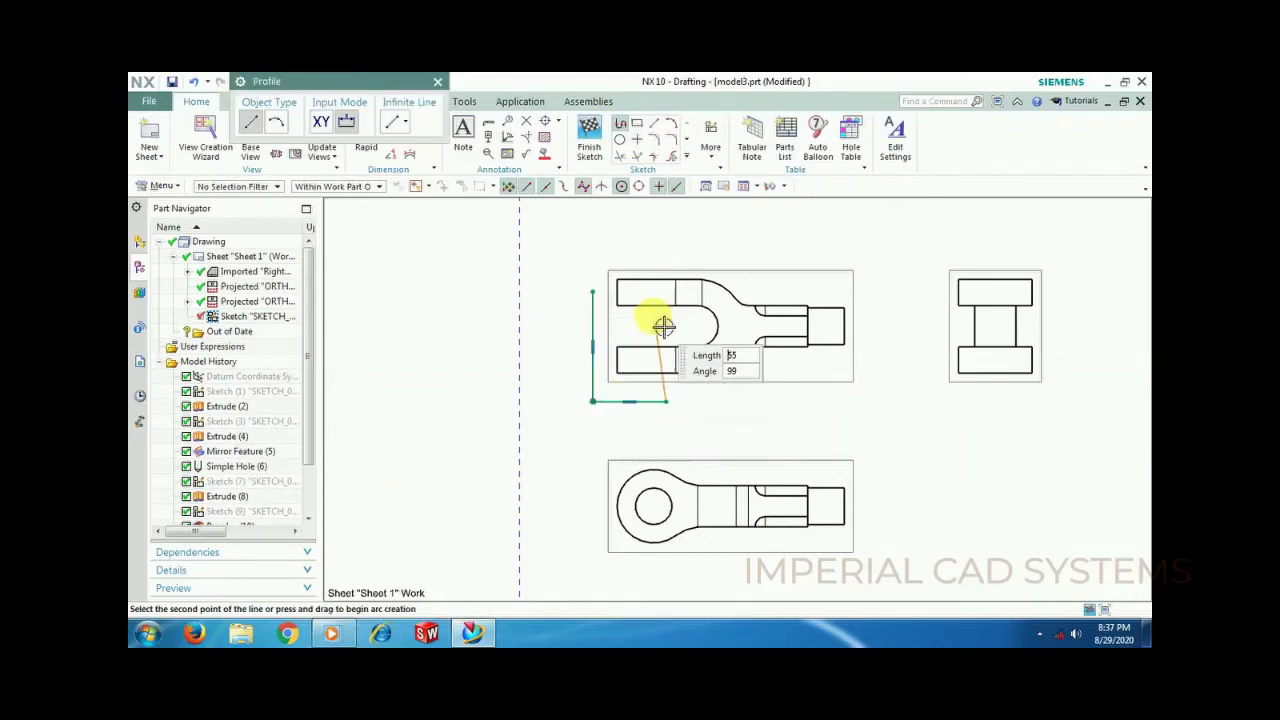
left_click(667, 292)
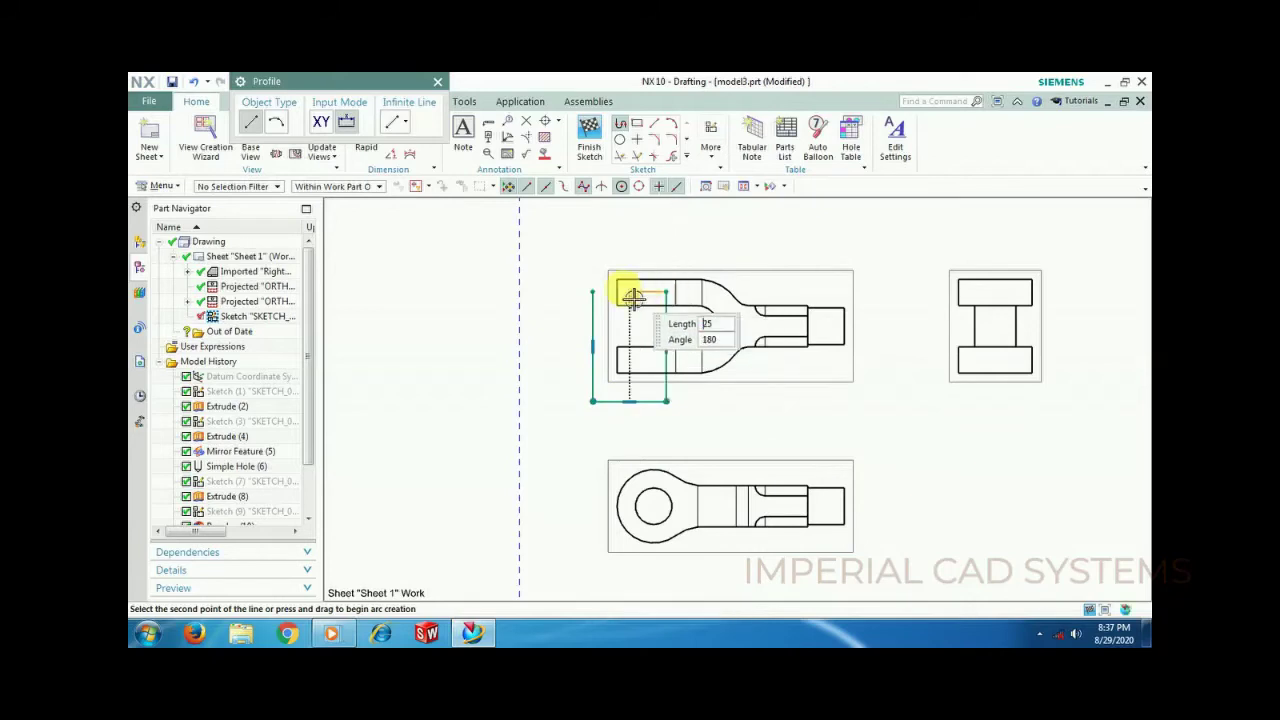
left_click(592, 292)
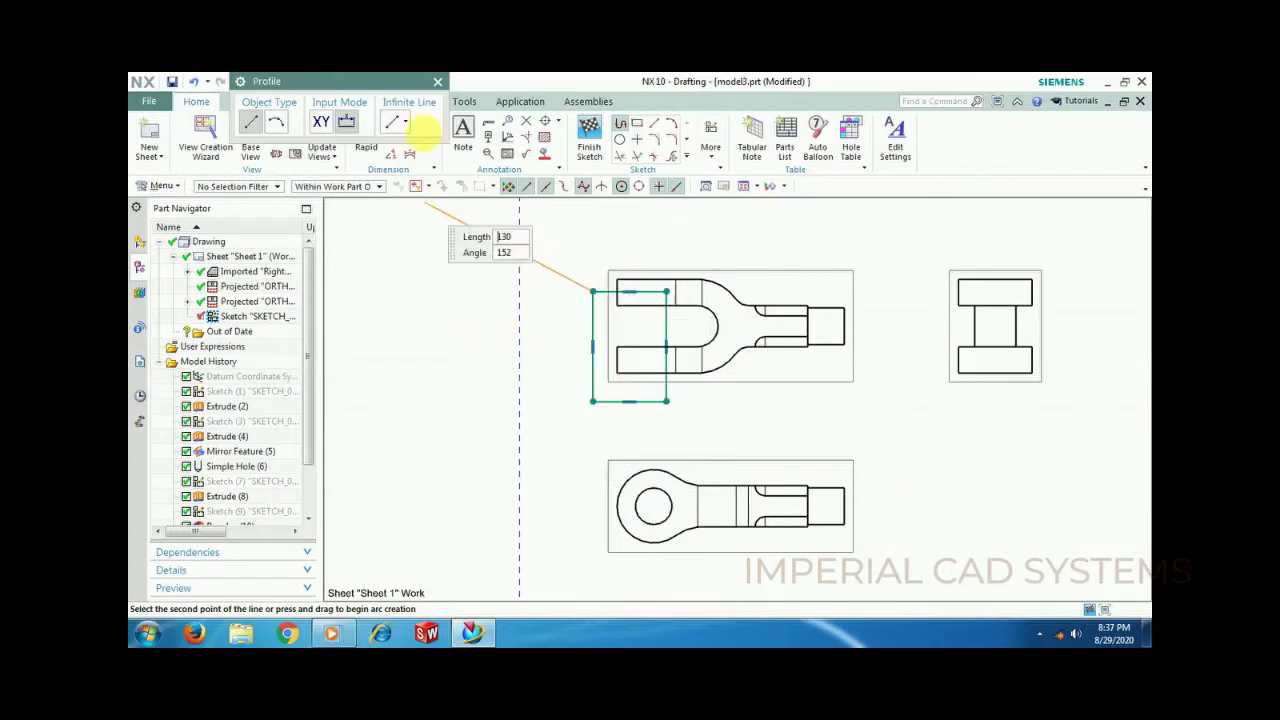
key("Escape")
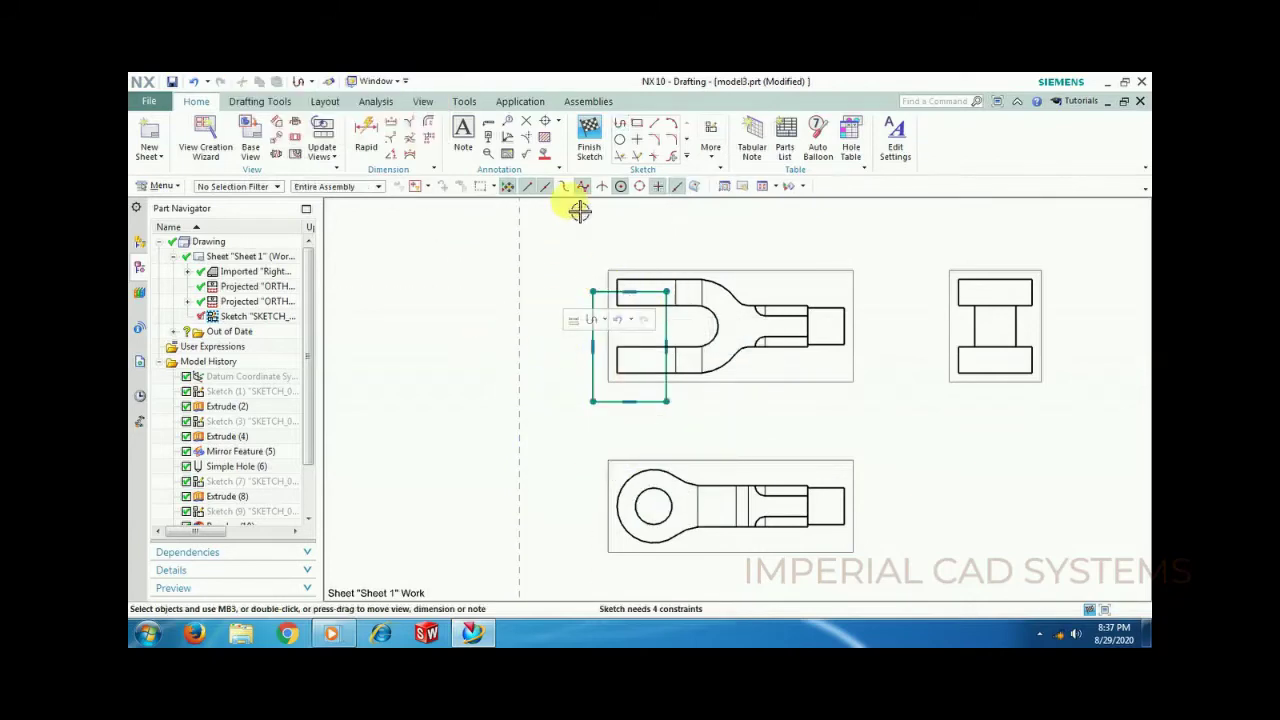
left_click(589, 133)
Step: Move the base view away from the sketched rectangle to test their association, and undo both the move and the rectangle sketch
left_click_drag(708, 397, 780, 340)
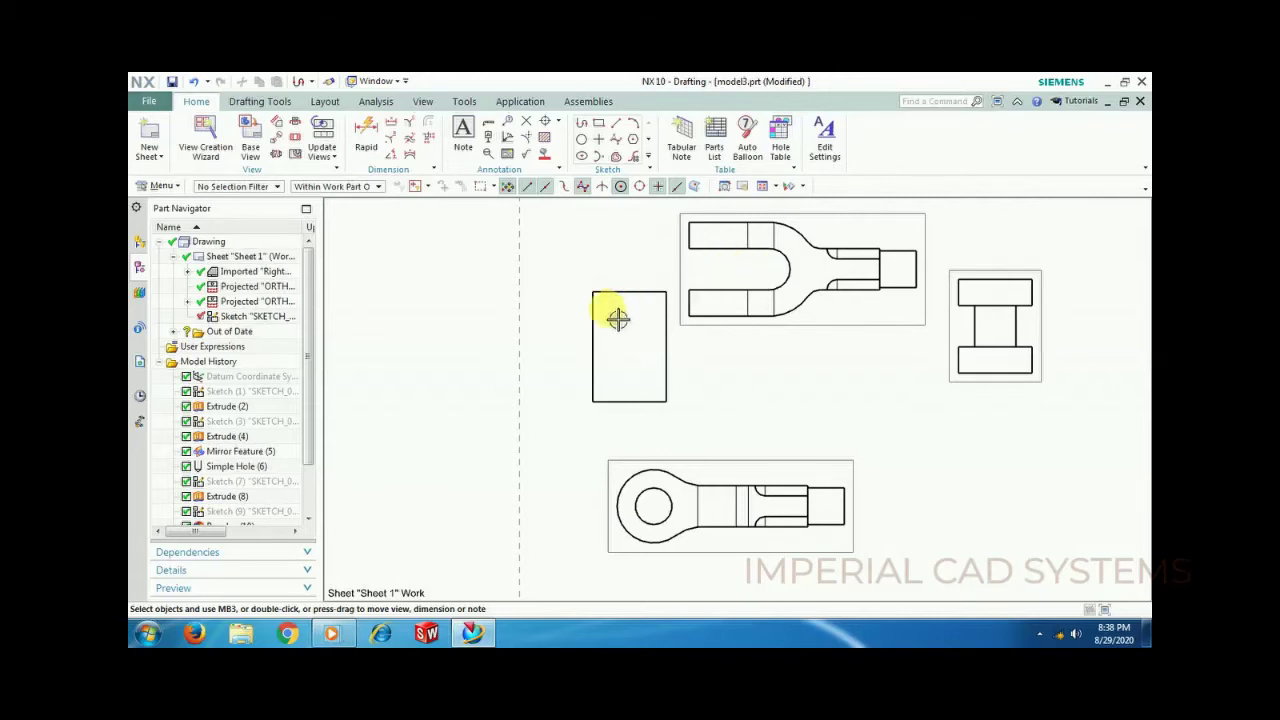
left_click_drag(583, 277, 685, 415)
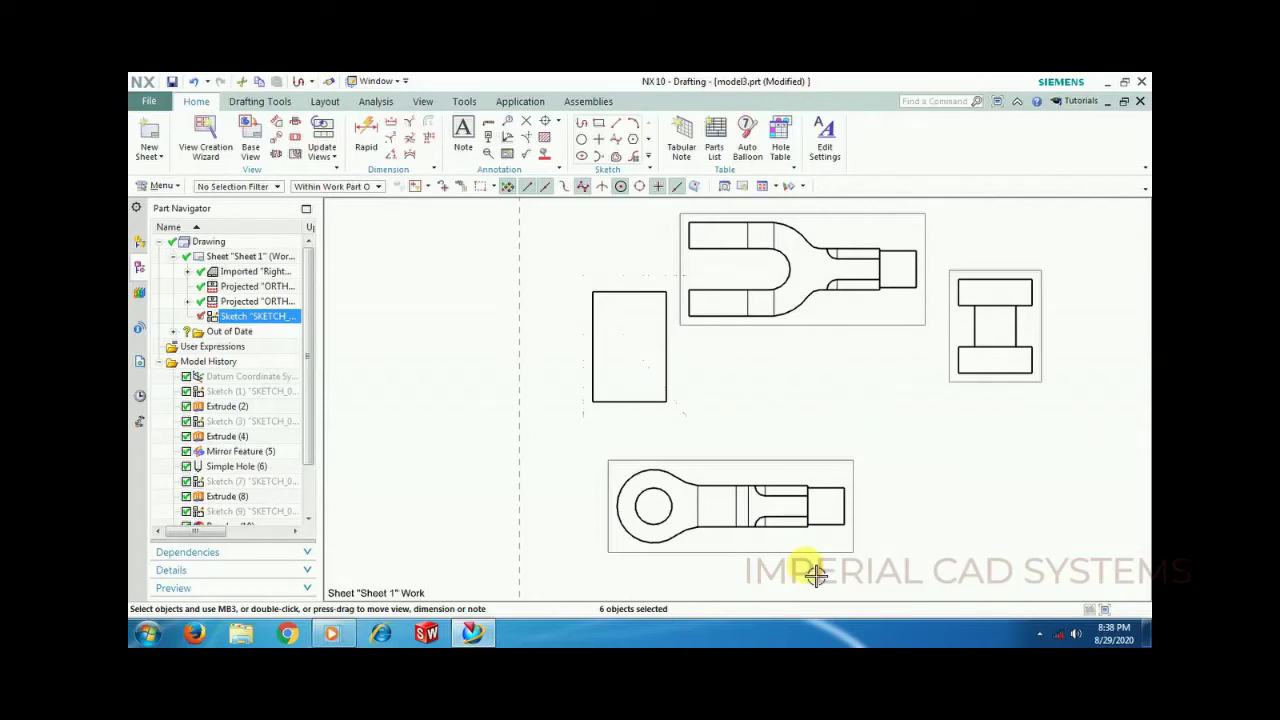
key("ctrl+z")
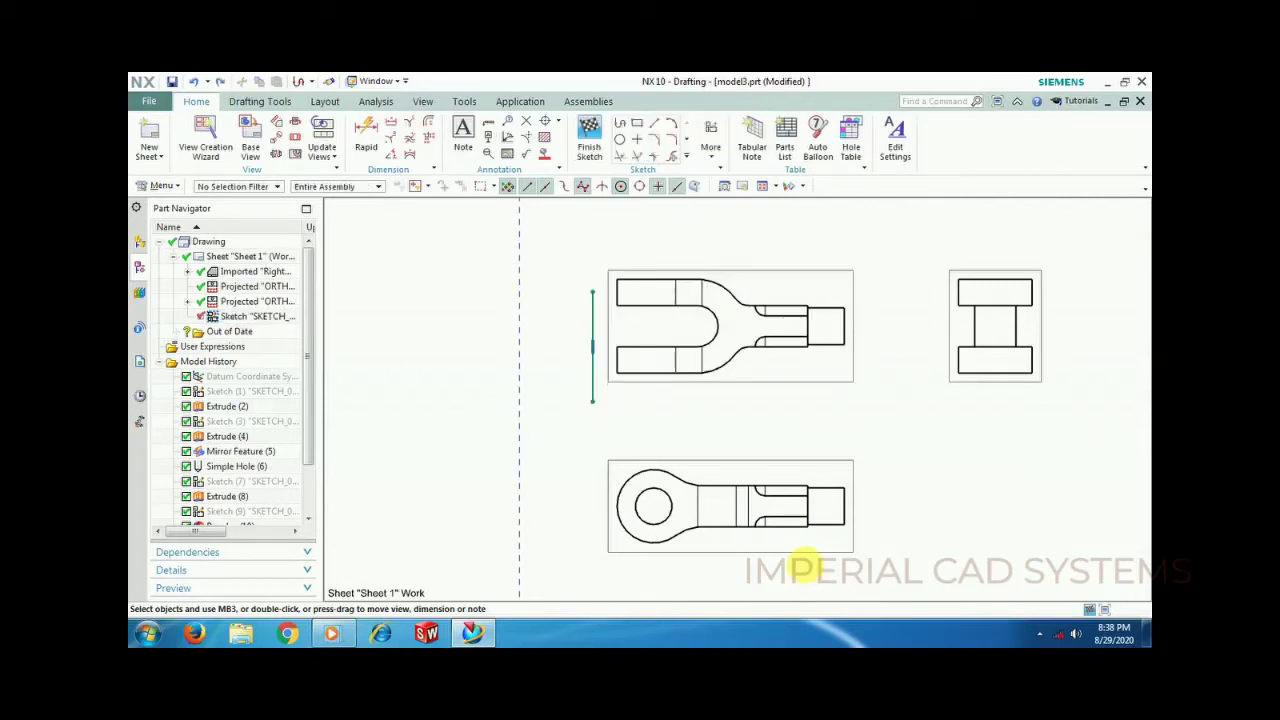
key("ctrl+z")
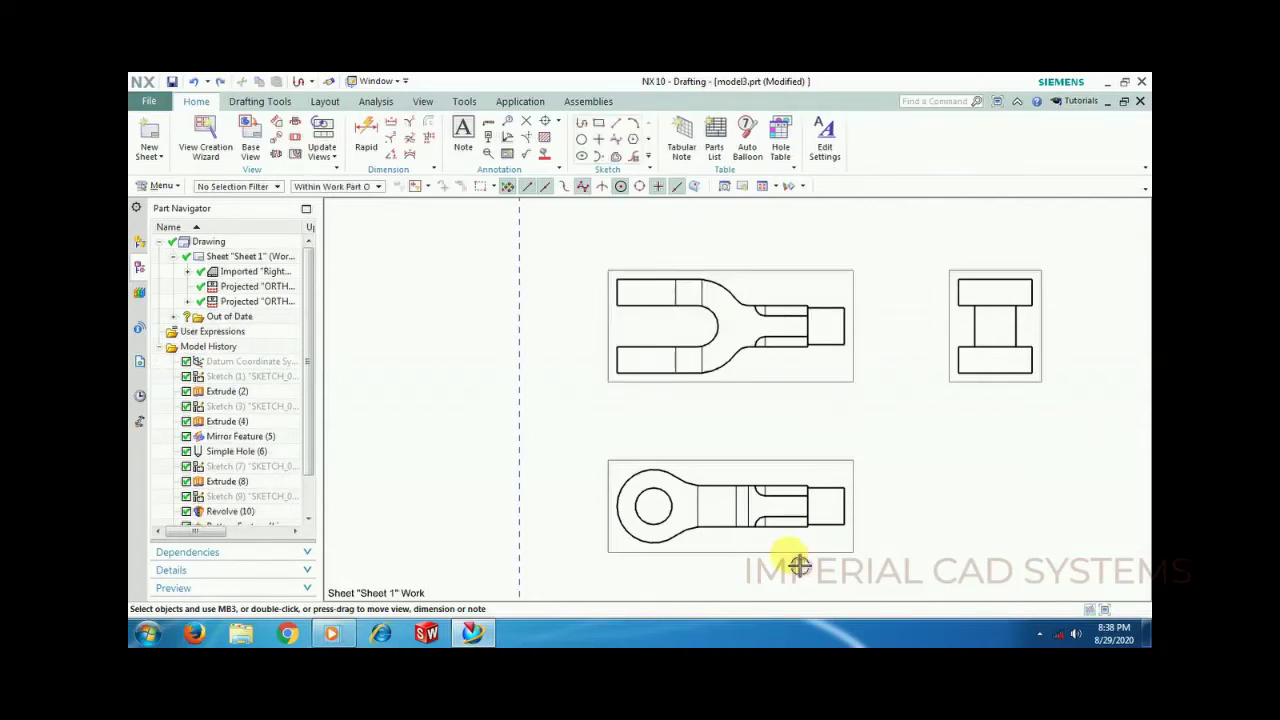
Step: Make the base view the active sketch view
left_click(693, 270)
right_click(694, 272)
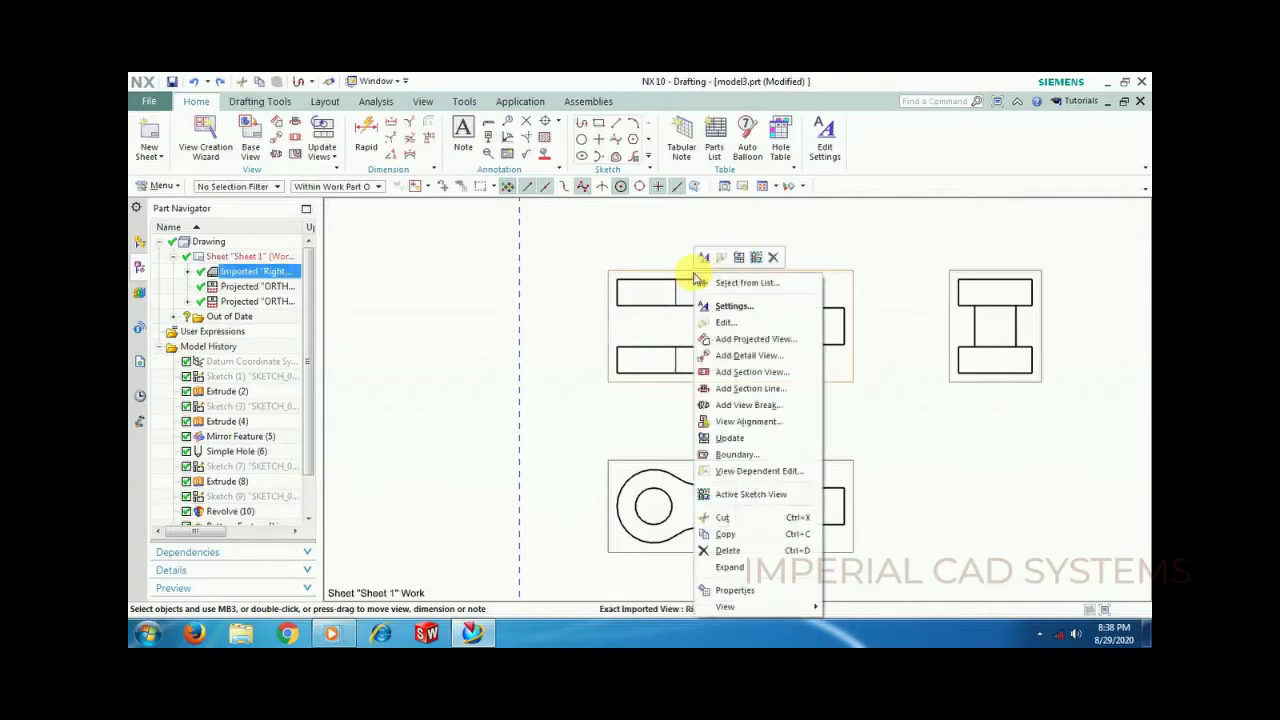
left_click(750, 495)
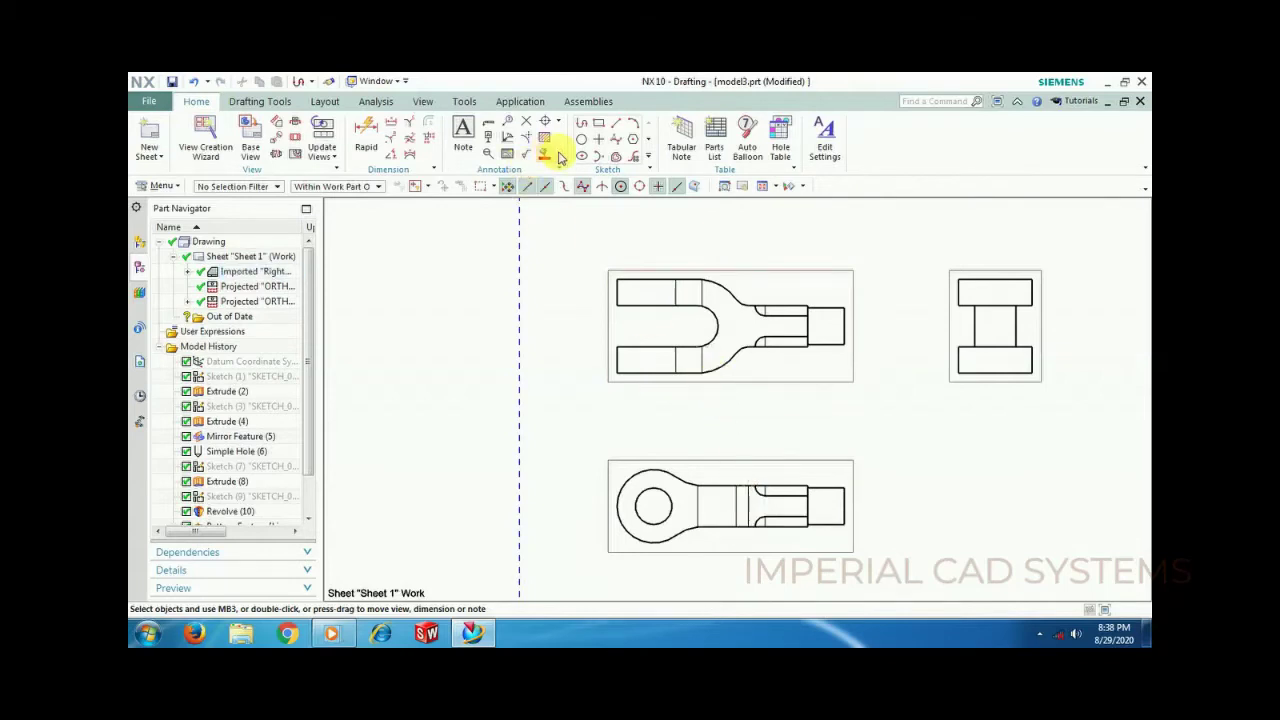
Step: Sketch a closed Profile rectangle about 75 by 105 mm around the fork's arms in the base view, and finish the sketch
left_click(584, 124)
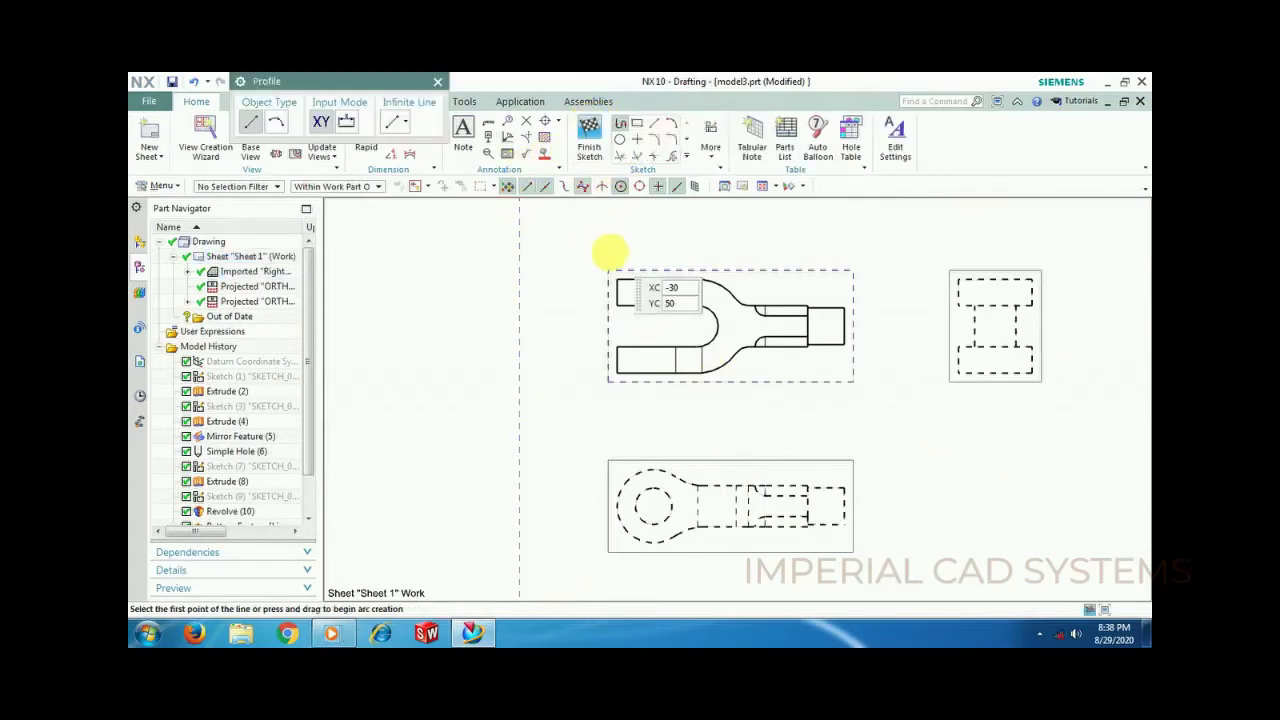
left_click(596, 247)
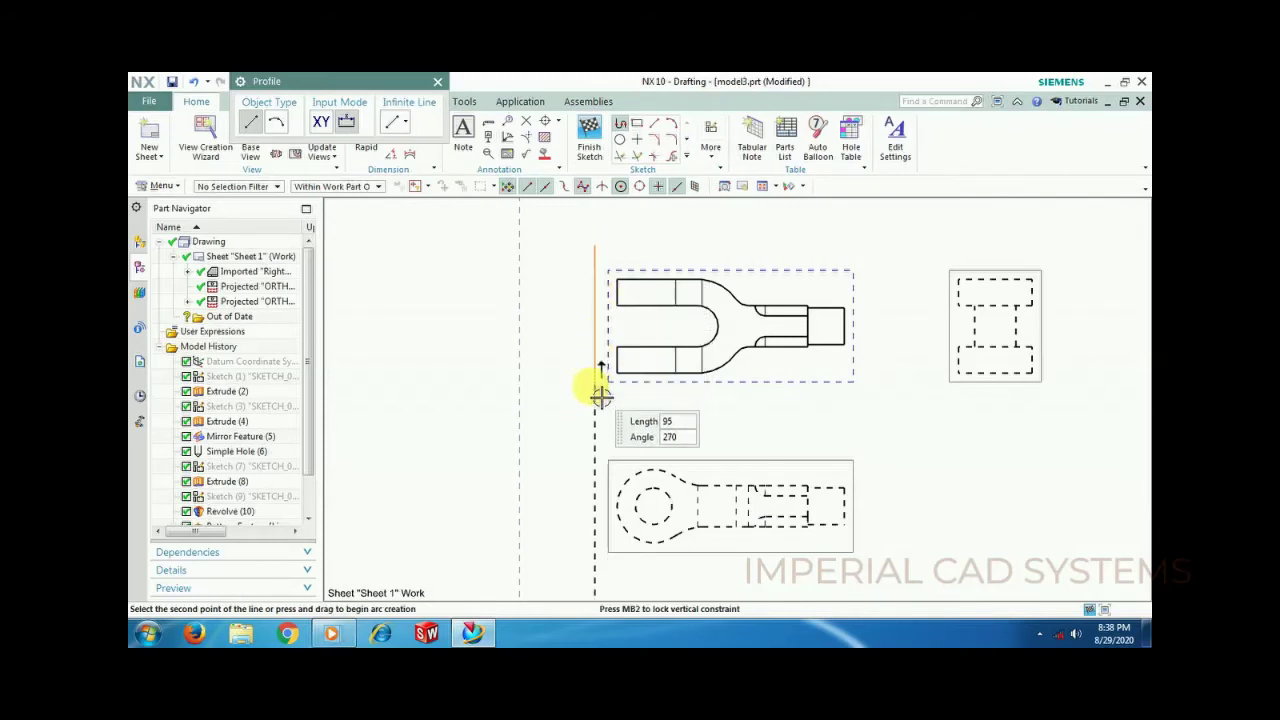
type("100")
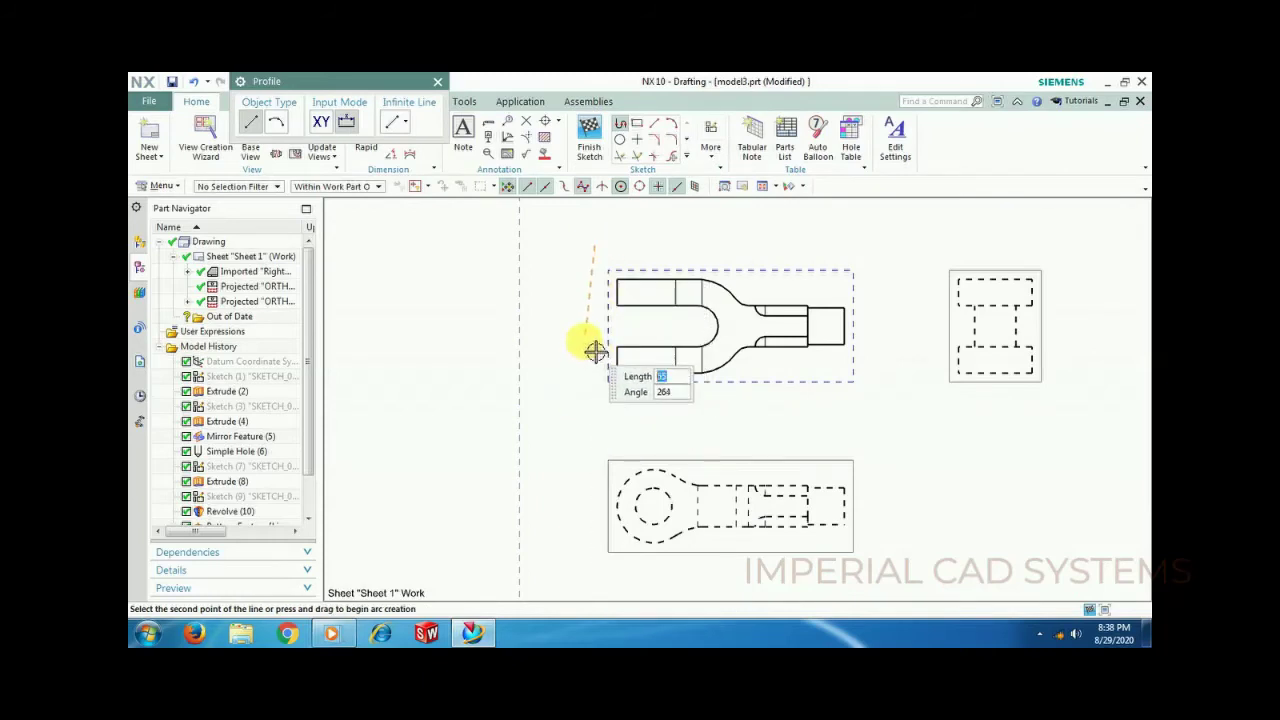
left_click(609, 407)
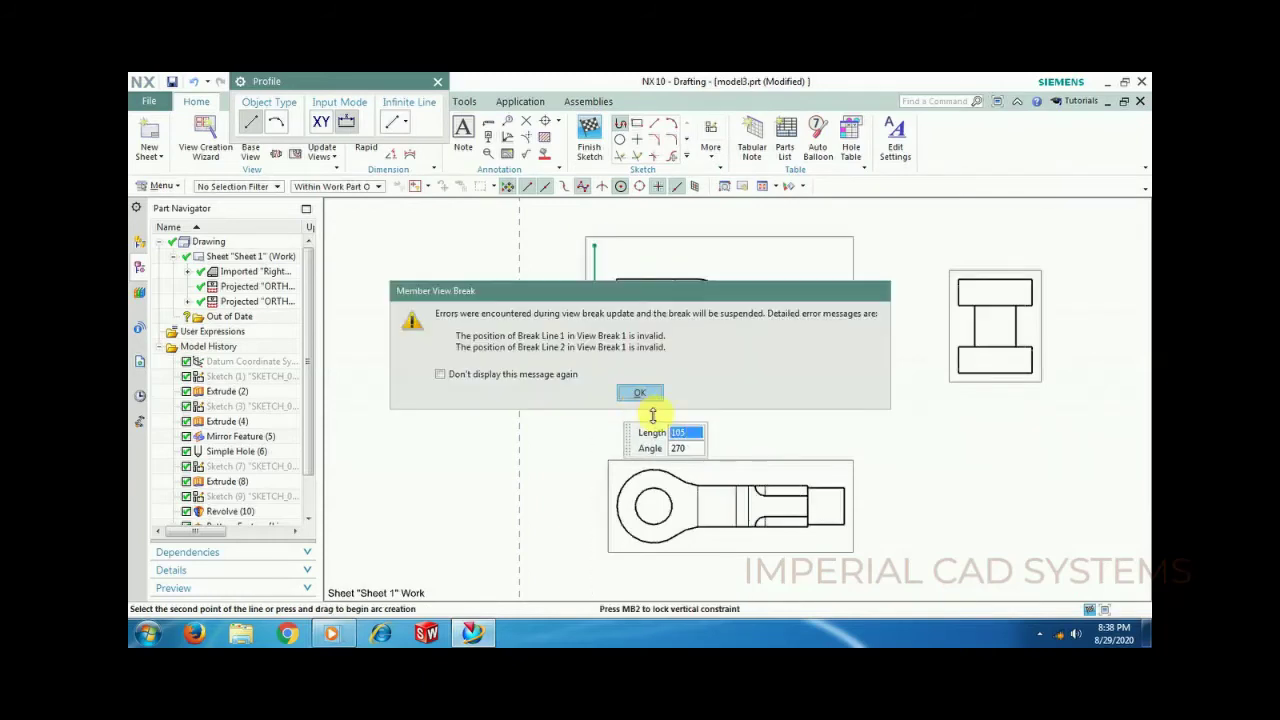
left_click(650, 400)
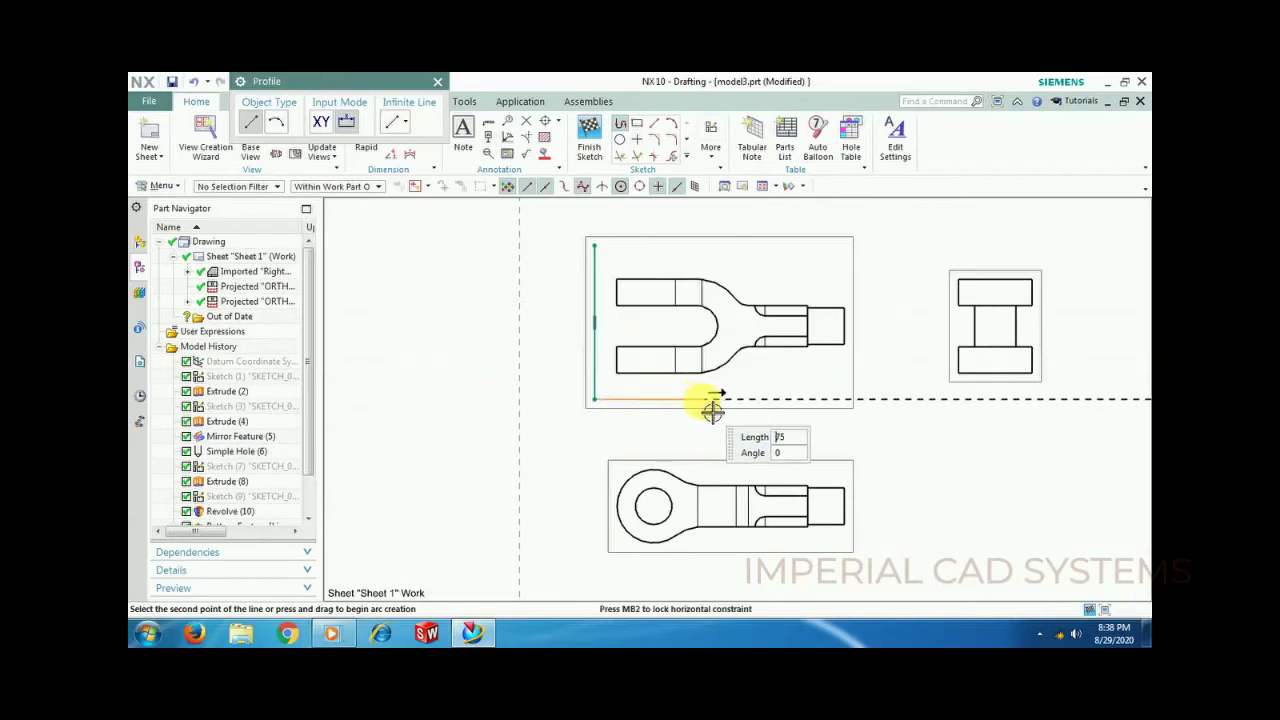
left_click(706, 402)
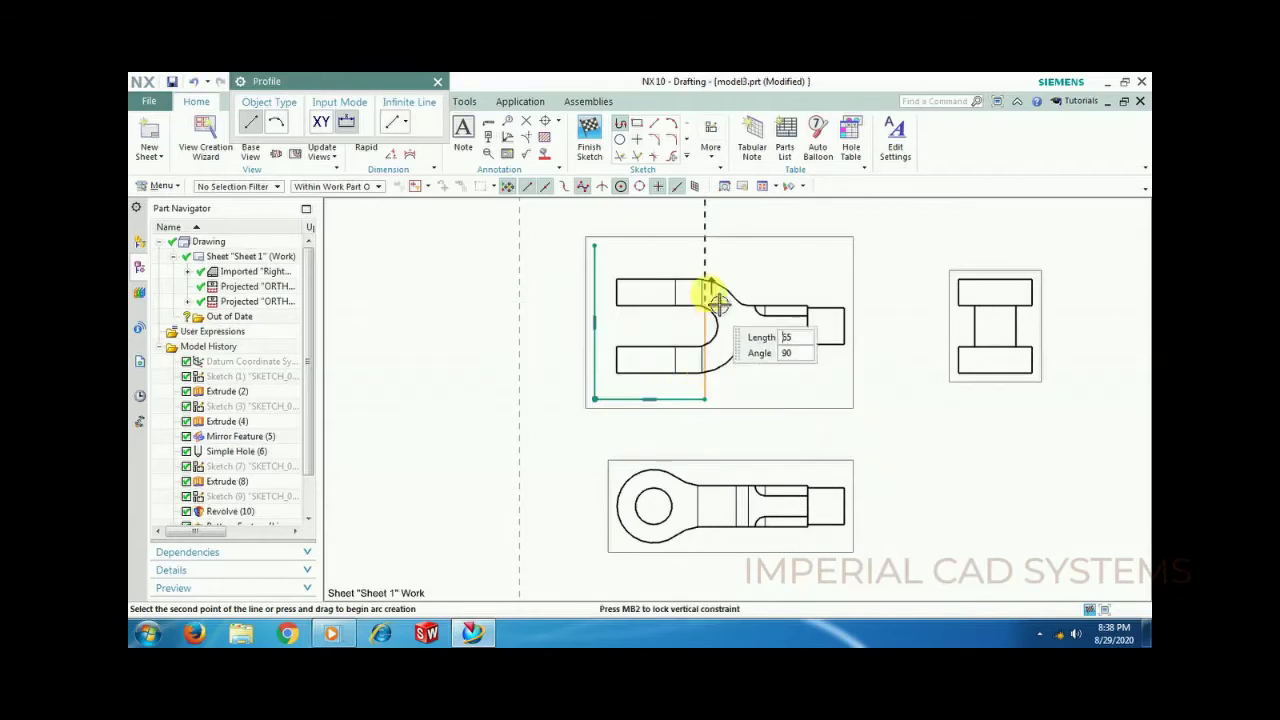
left_click(706, 244)
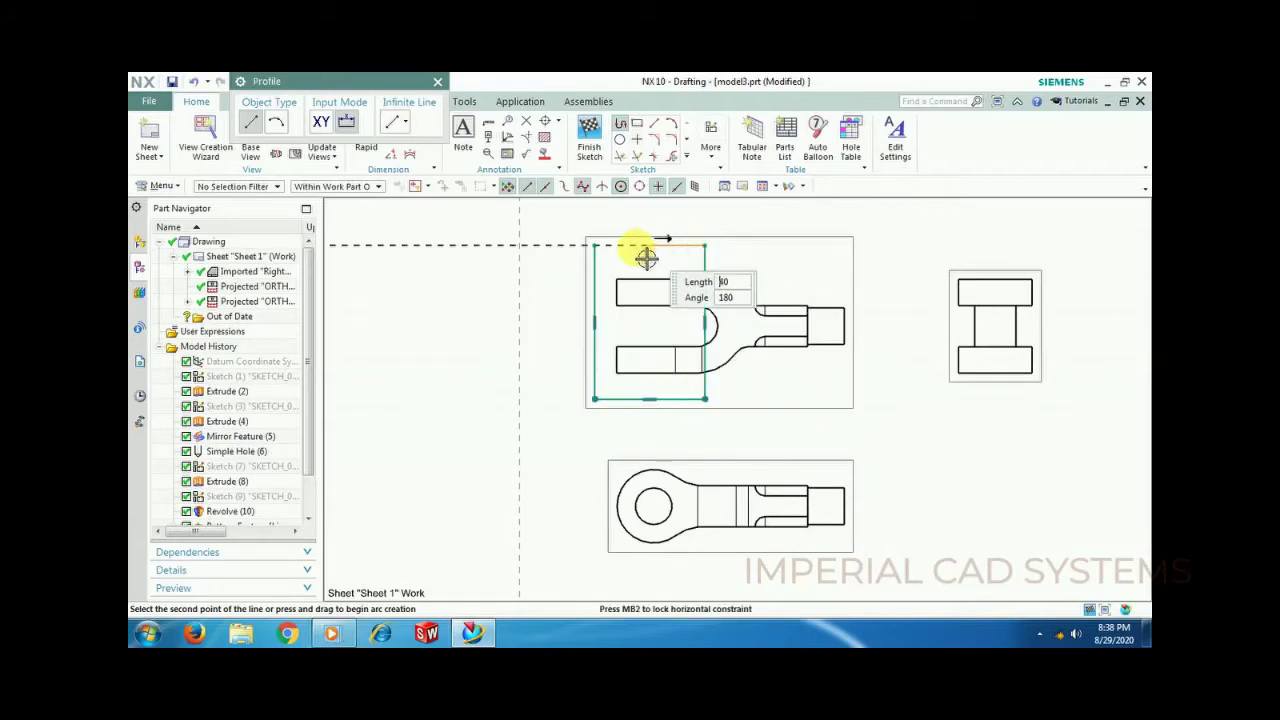
left_click(594, 244)
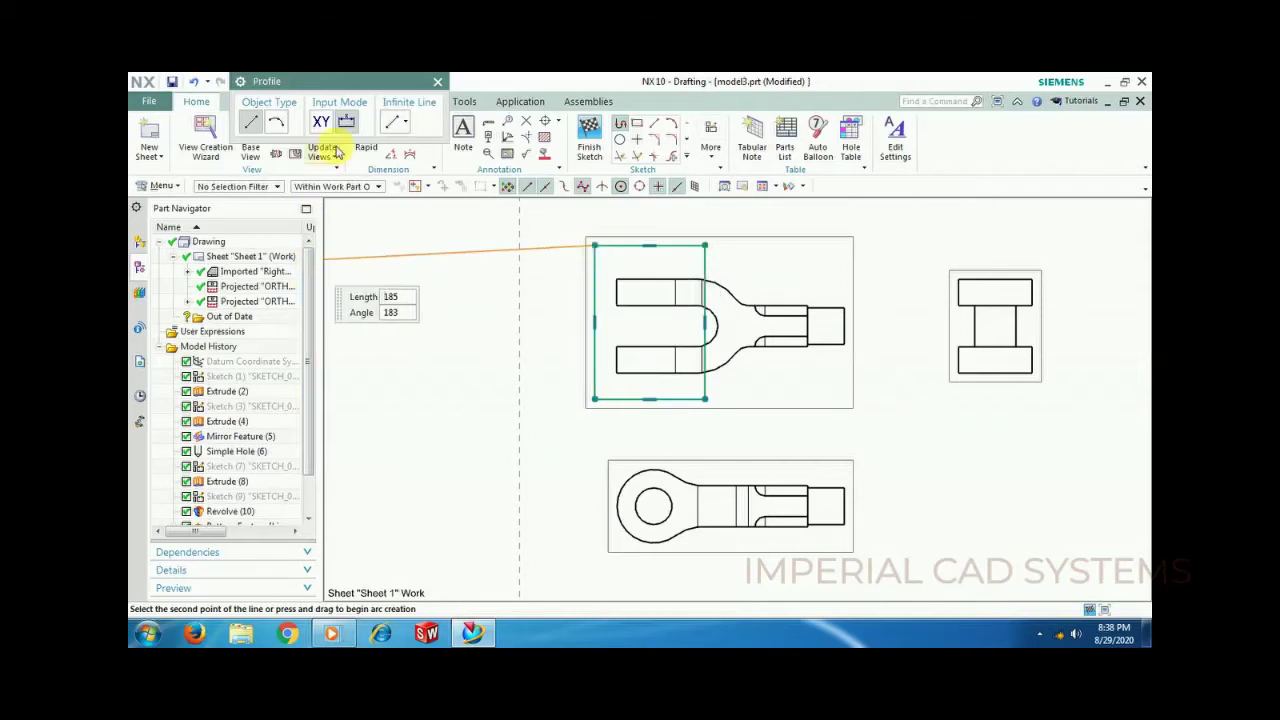
left_click(439, 82)
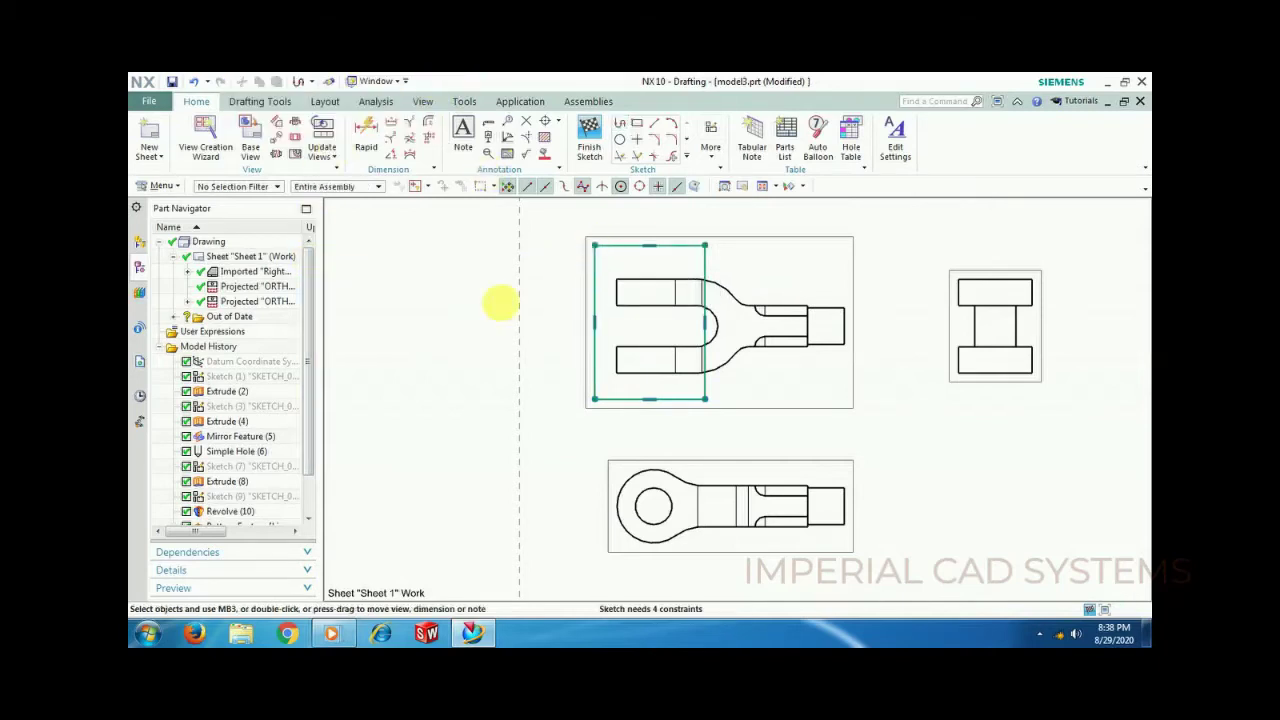
left_click(590, 146)
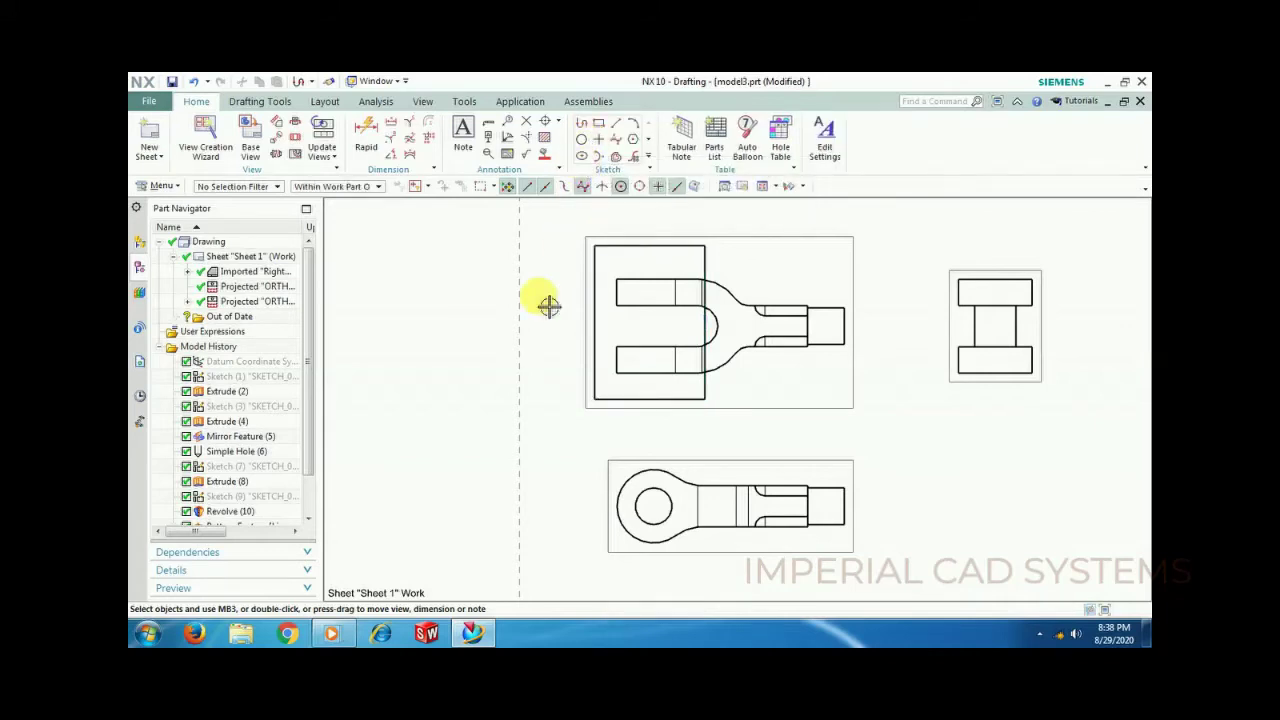
Step: Shift the base view with its attached rectangle slightly towards the side view, keeping the two views level
scroll(631, 352, "down", 1)
scroll(626, 346, "up", 2)
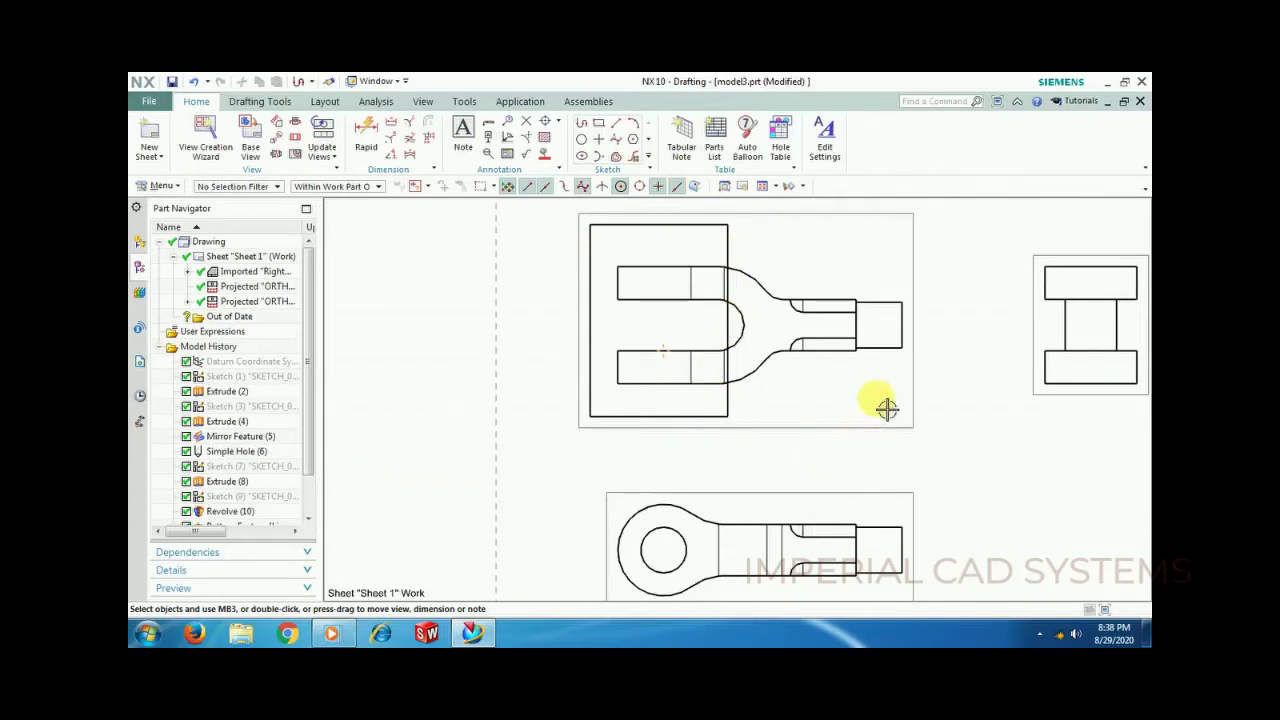
mouse_move(909, 289)
left_mouse_down()
mouse_move(943, 305)
mouse_move(909, 309)
mouse_move(1006, 313)
mouse_move(950, 320)
mouse_move(980, 314)
mouse_move(961, 316)
left_mouse_up()
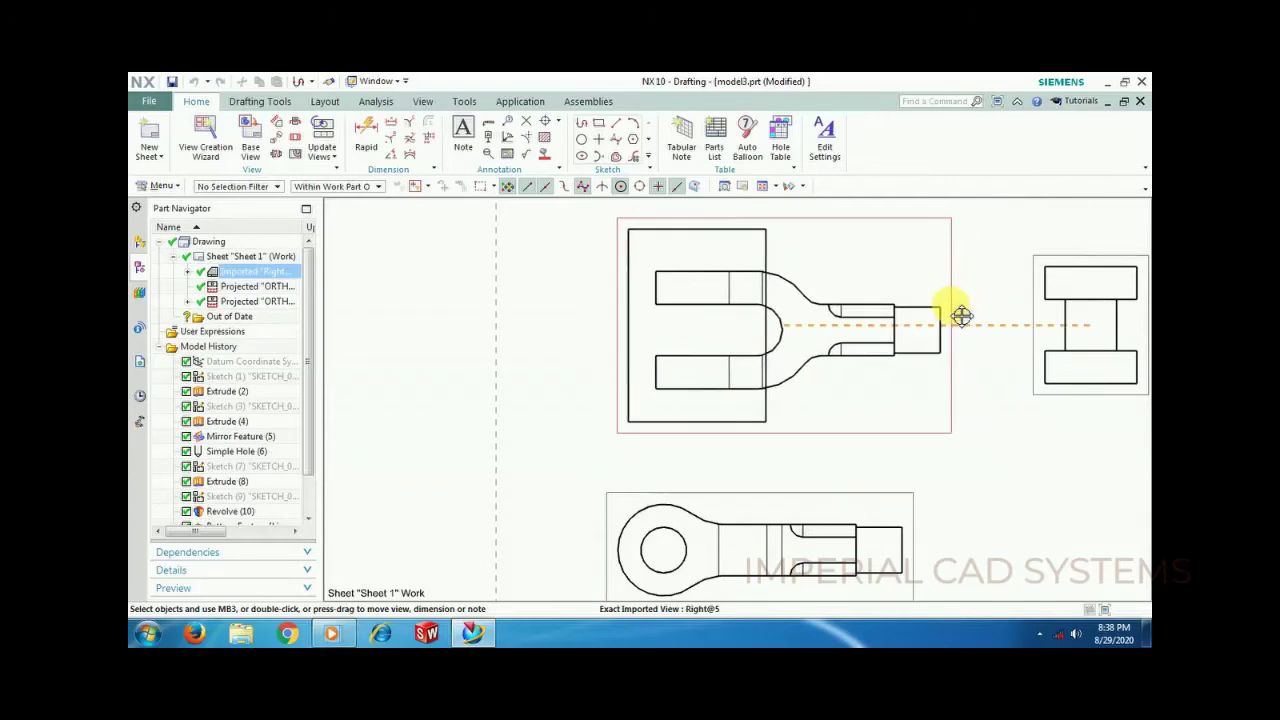
mouse_move(960, 316)
left_mouse_down()
mouse_move(937, 314)
mouse_move(977, 317)
mouse_move(951, 311)
left_mouse_up()
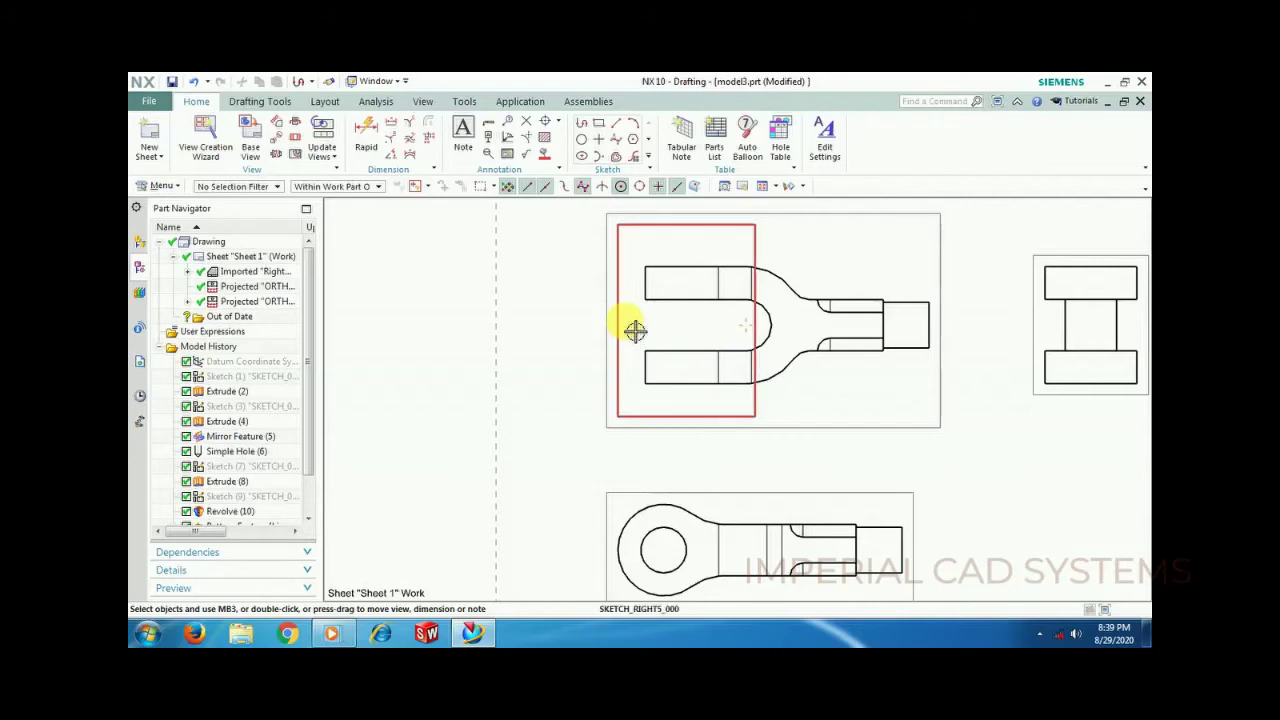
left_click_drag(621, 326, 609, 334)
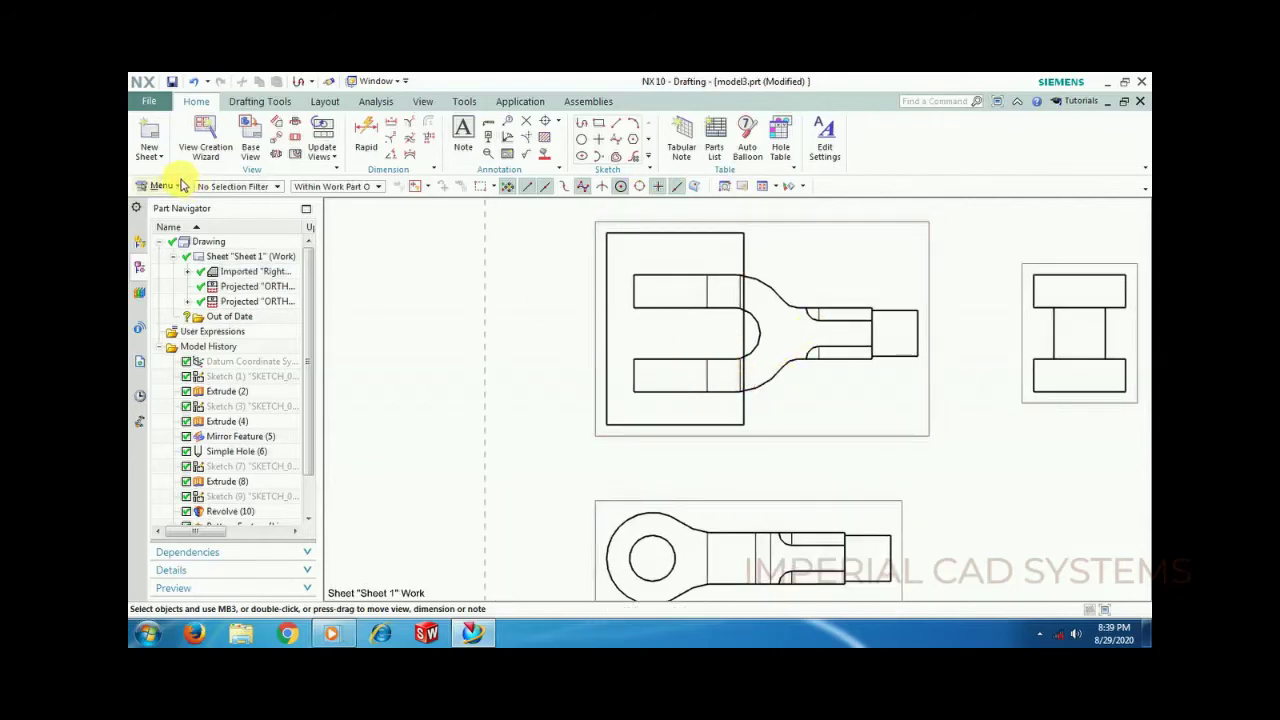
scroll(420, 229, "down", 1)
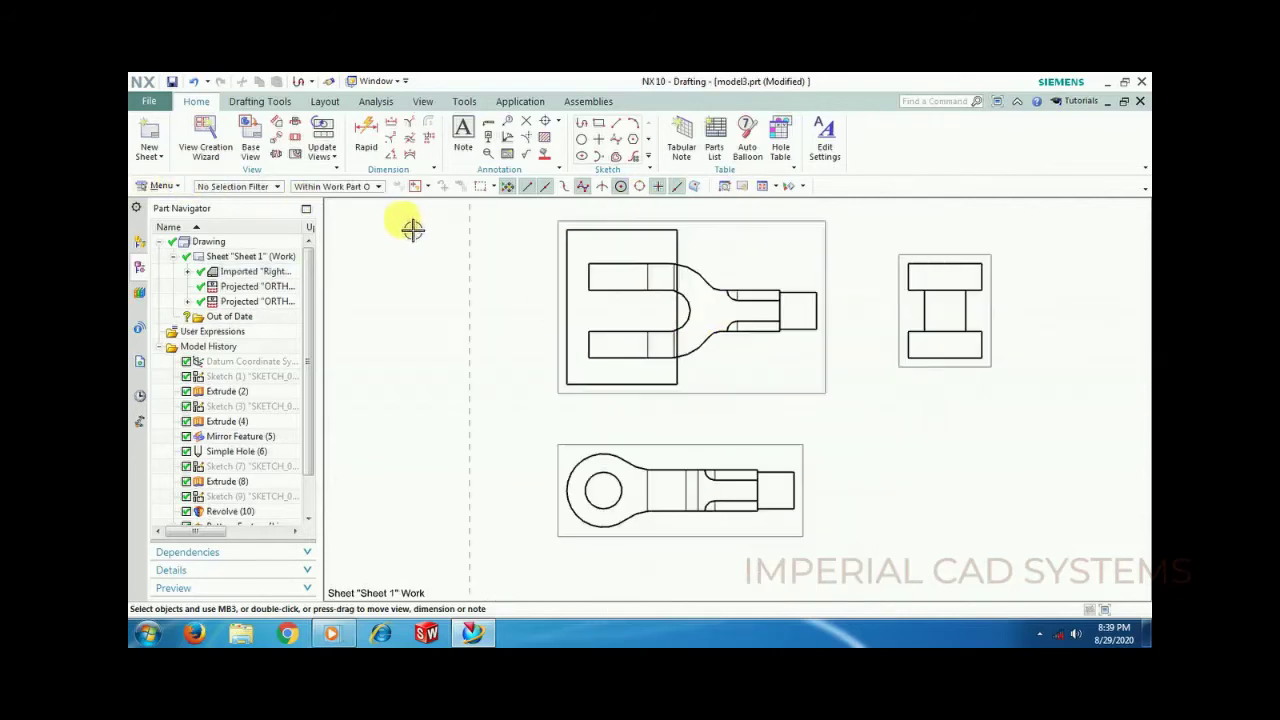
Step: Start a break-out section on the base view with its base point at the hole's arc center in the plan view
left_click(296, 158)
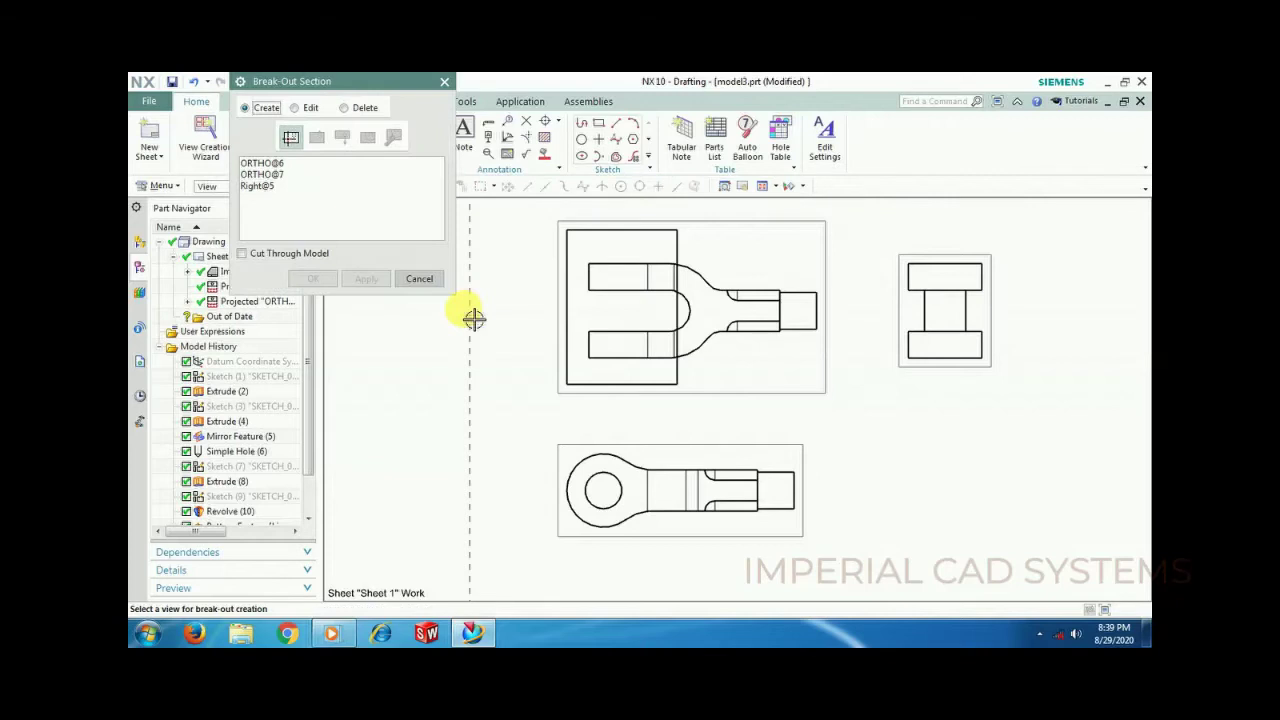
left_click(290, 143)
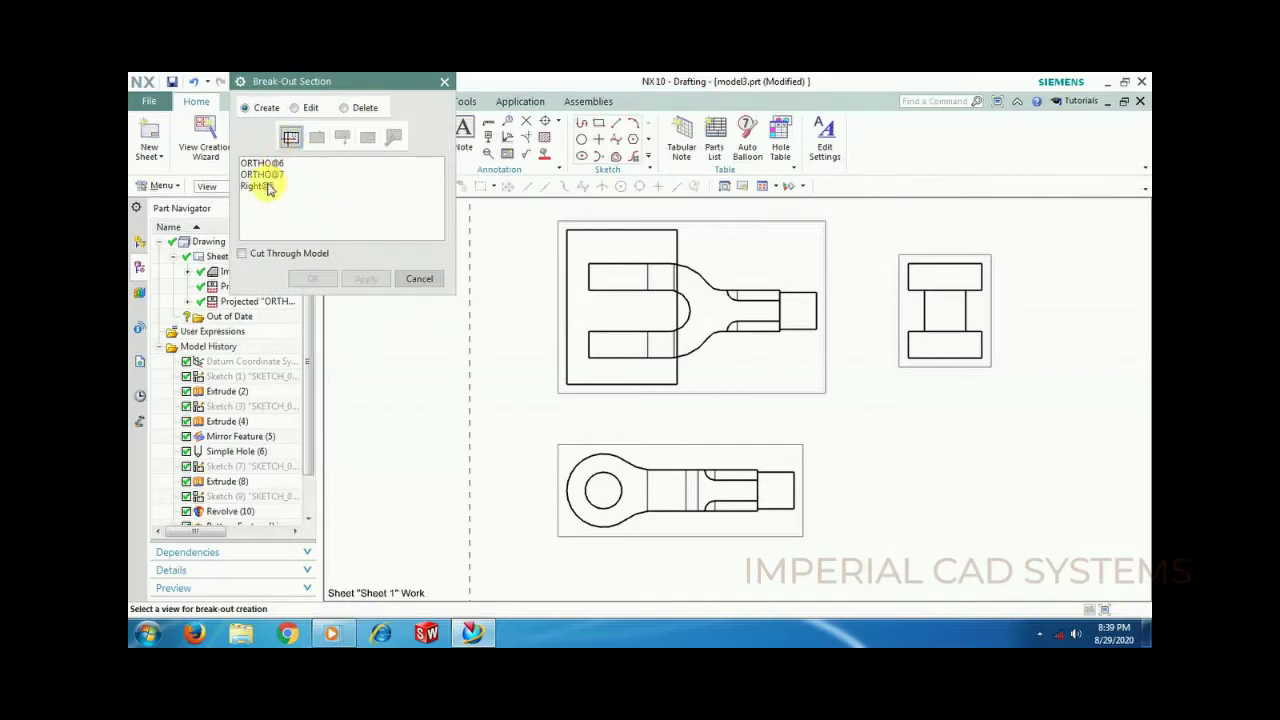
left_click(736, 385)
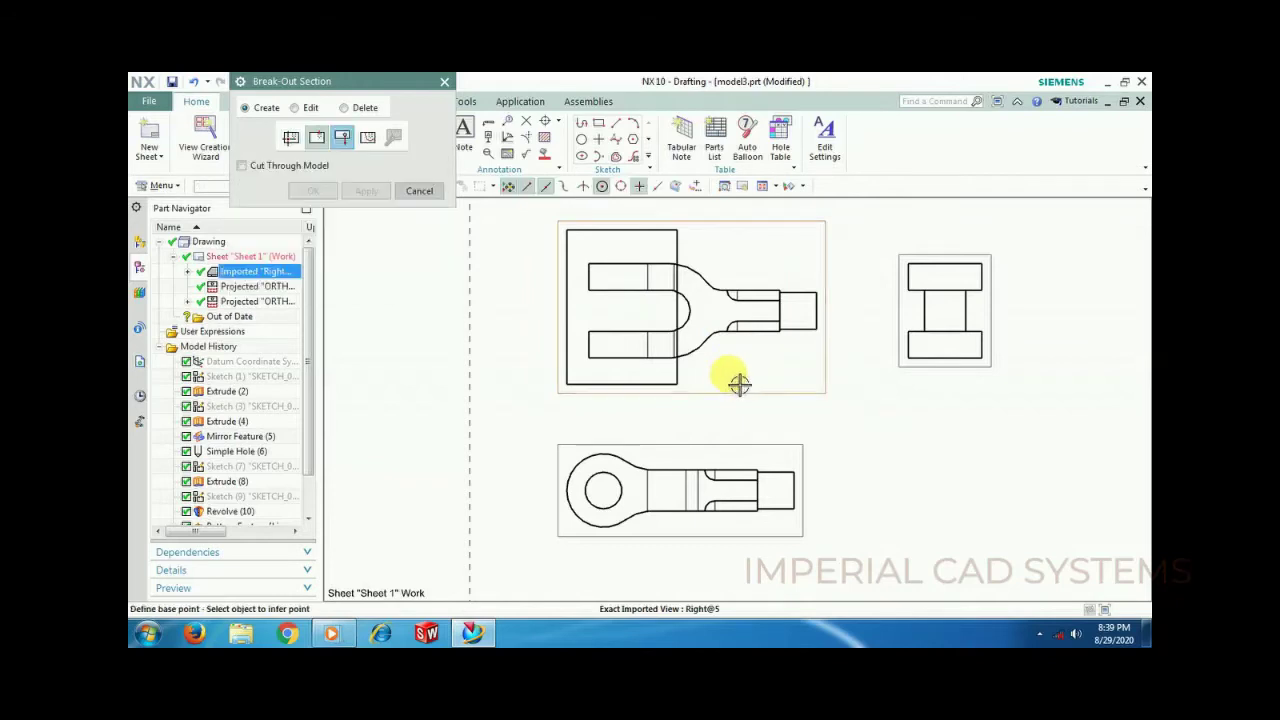
left_click(318, 139)
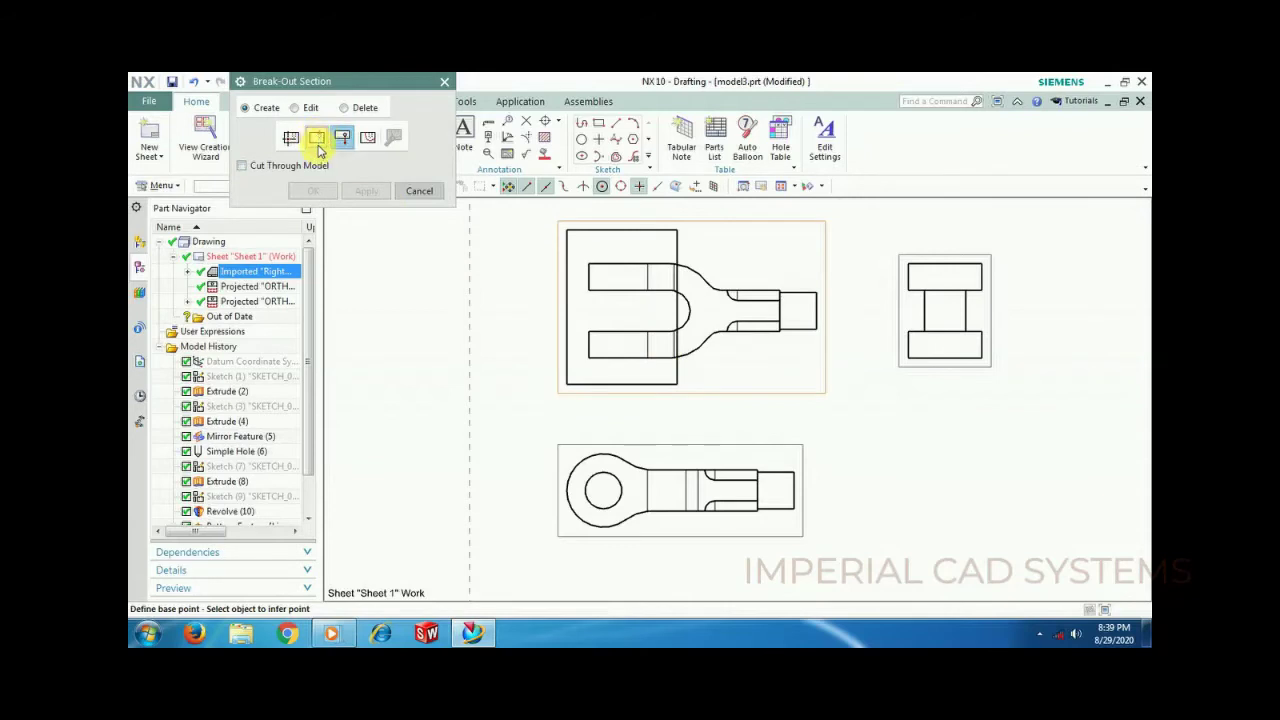
left_click(604, 492)
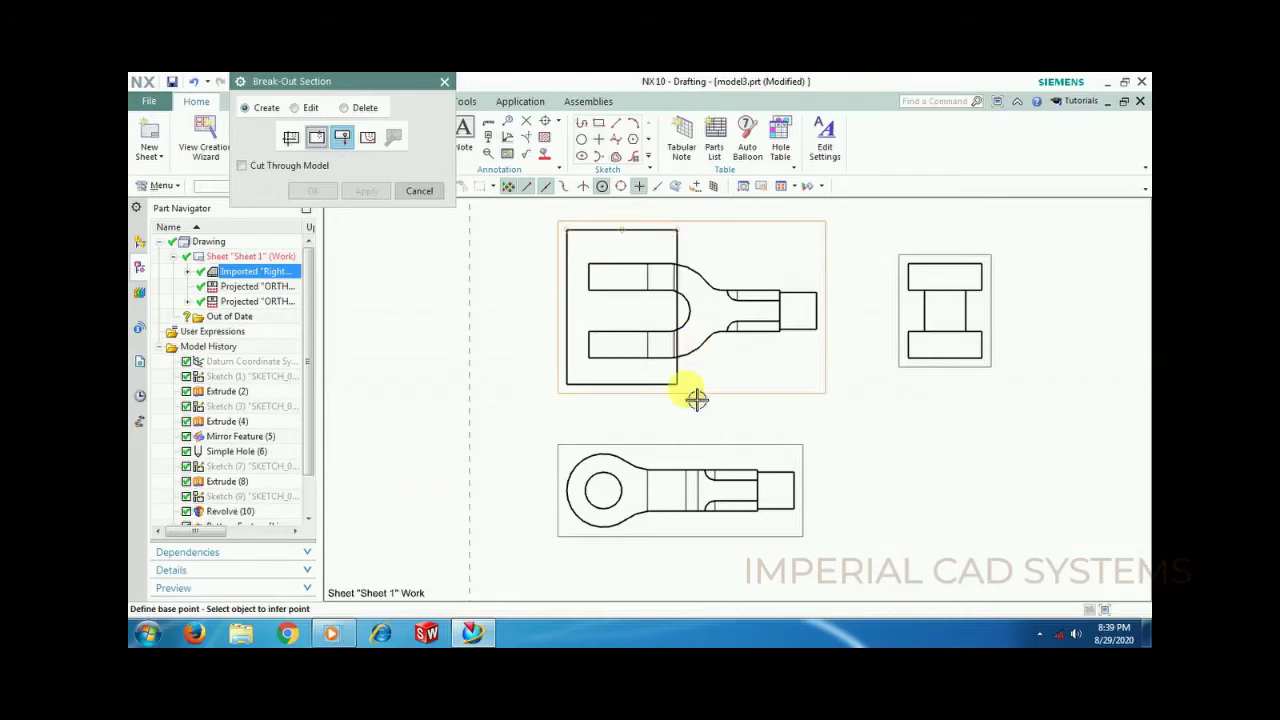
left_click(605, 492)
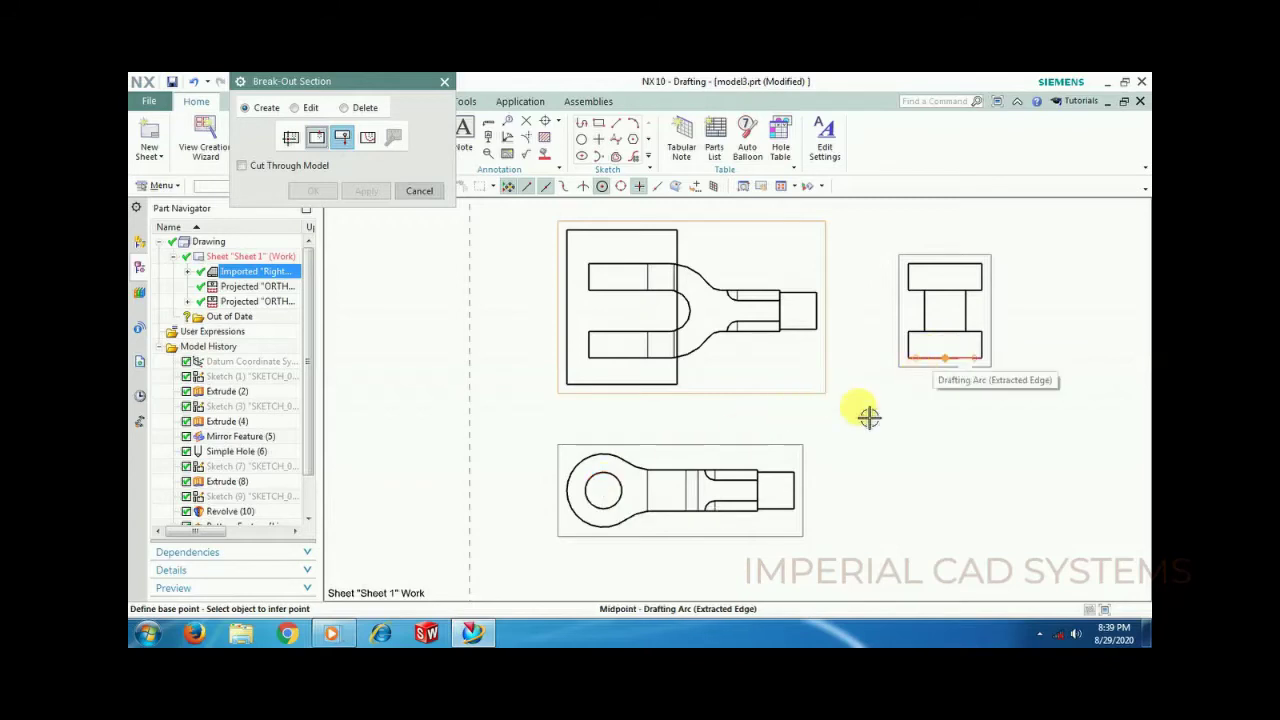
left_click(613, 500)
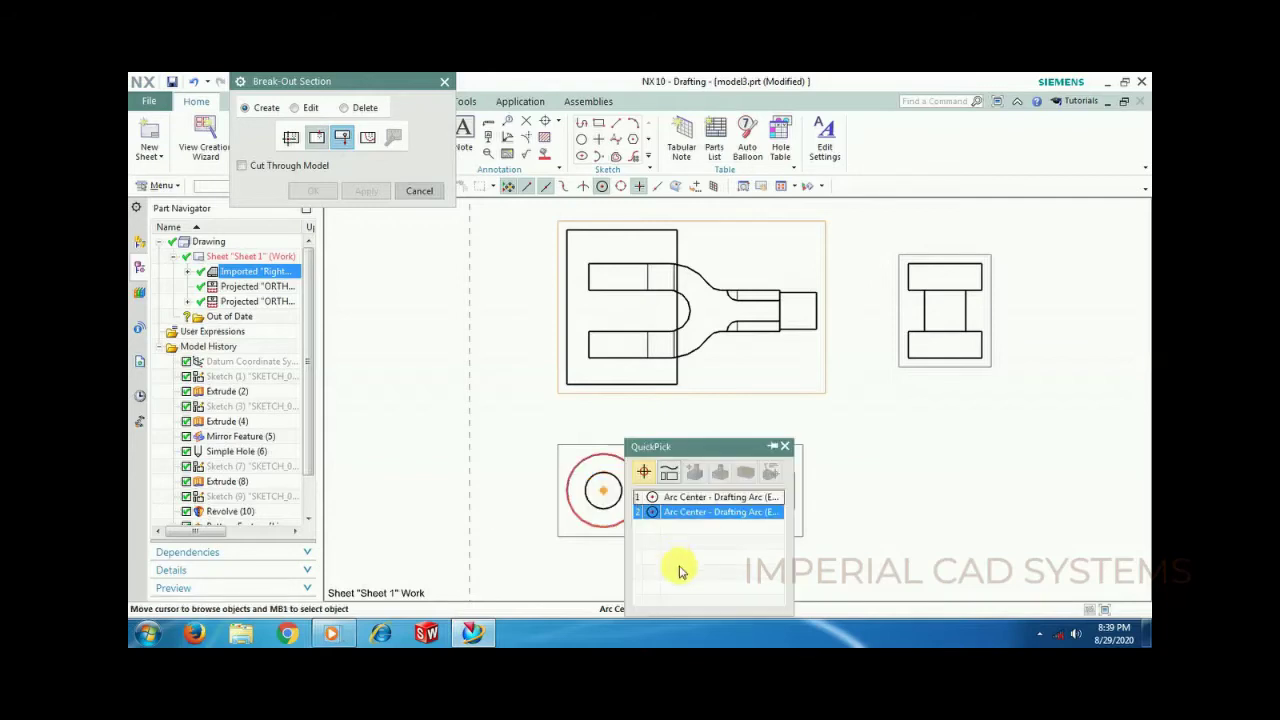
left_click(668, 500)
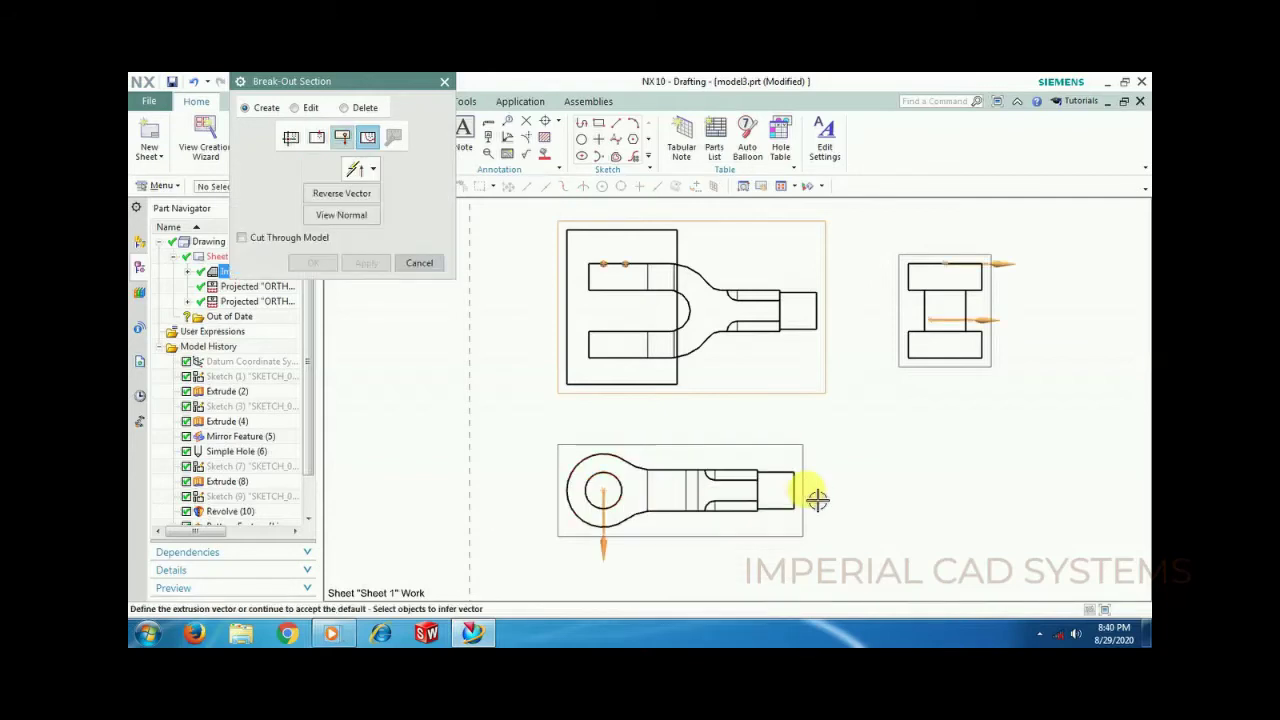
Step: Select the rectangle's four lines as the break-out boundary, apply the section, and turn off further display of the view break message
left_click(369, 137)
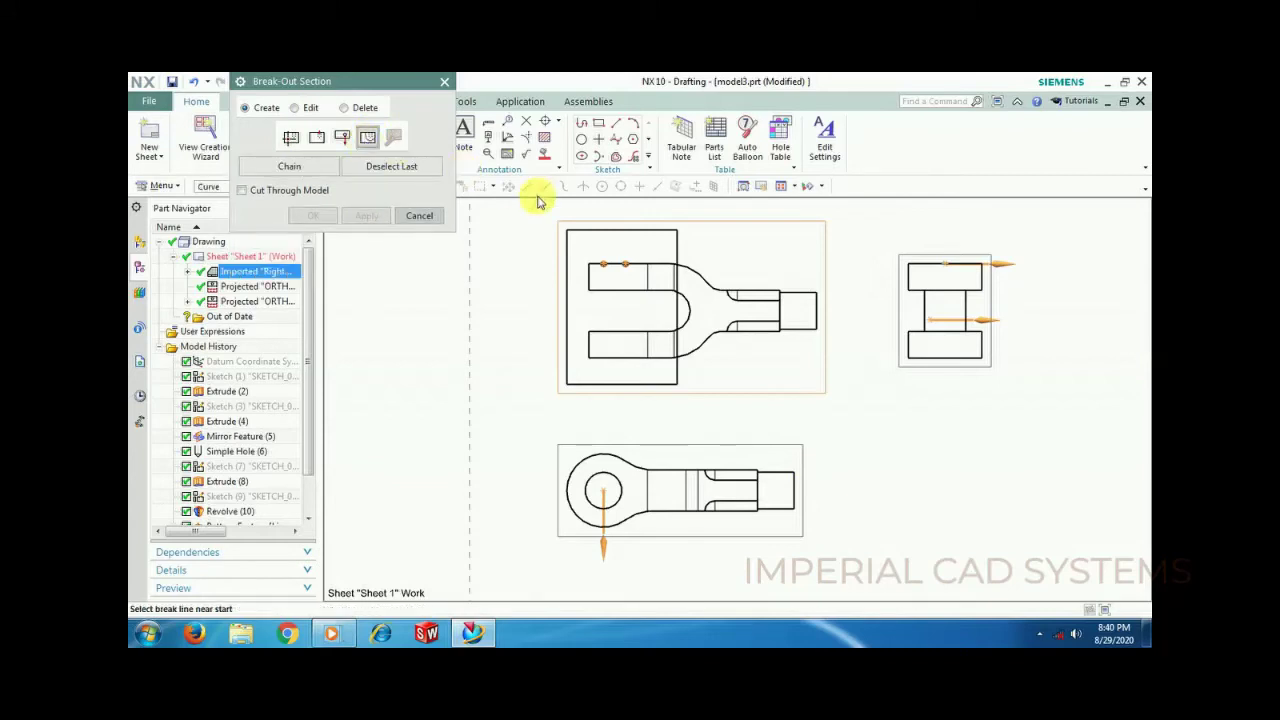
left_click(610, 238)
left_click(688, 262)
left_click(663, 390)
left_click(580, 335)
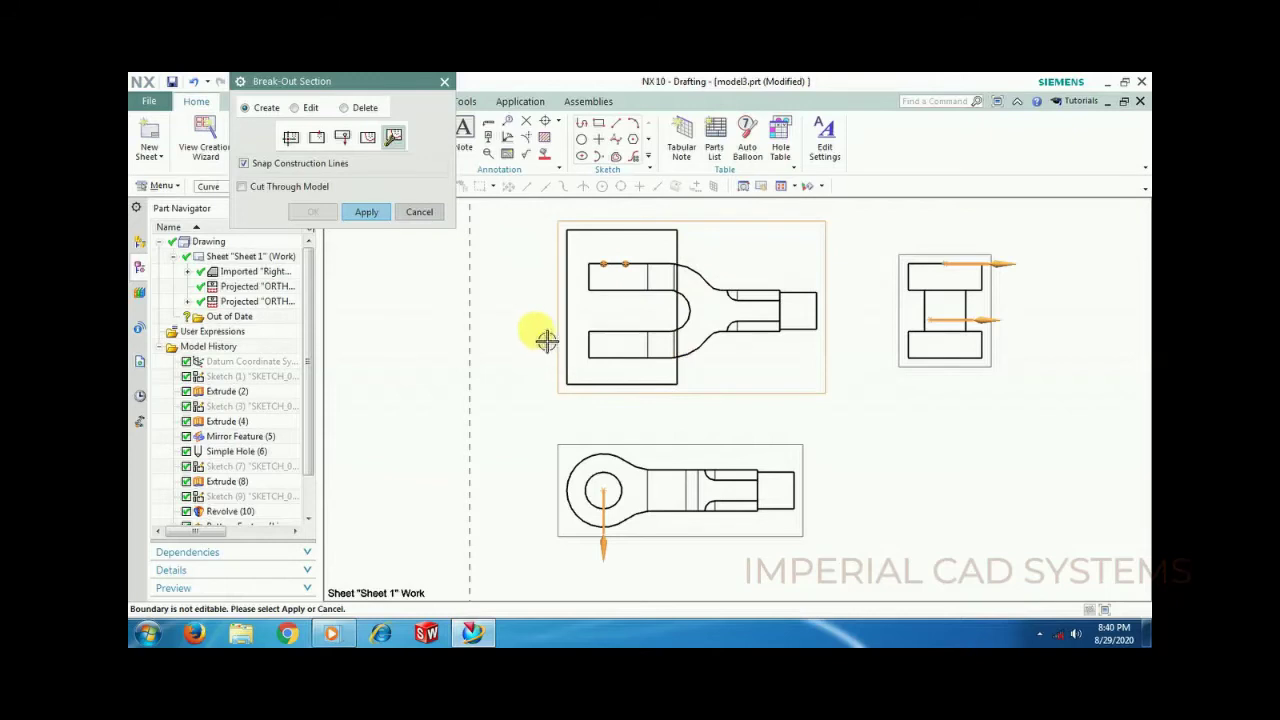
left_click(364, 214)
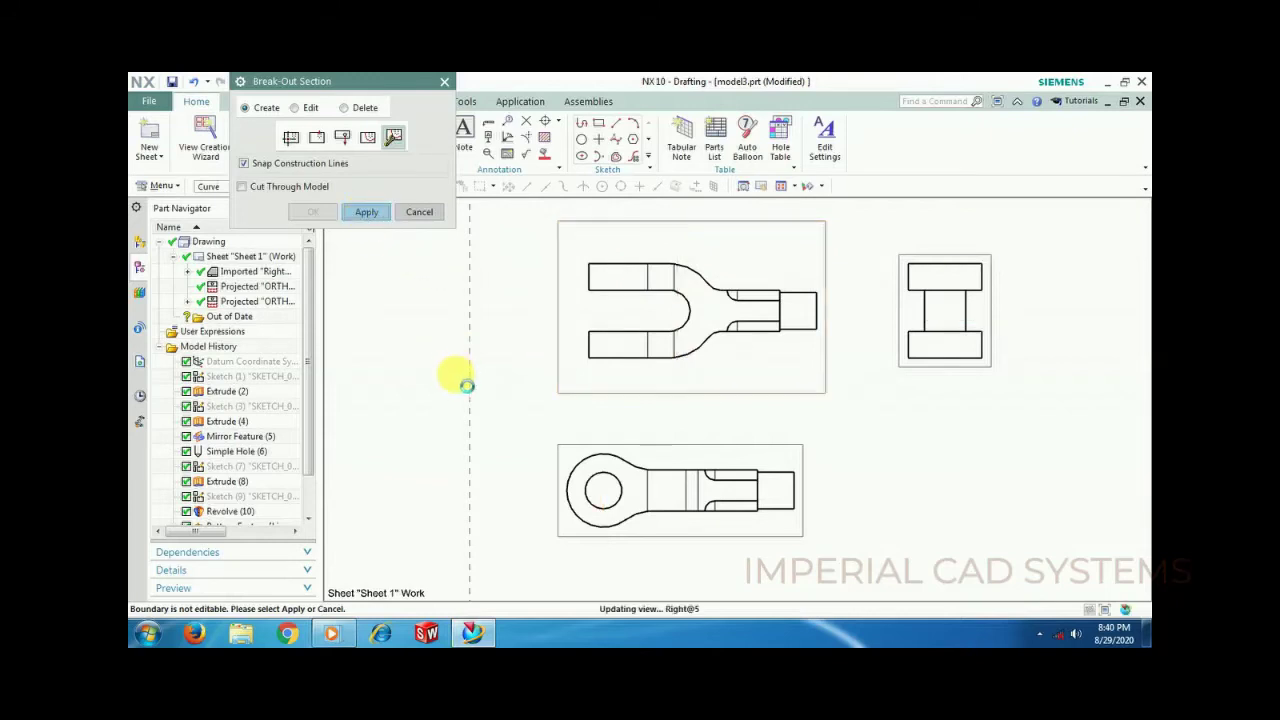
left_click(560, 376)
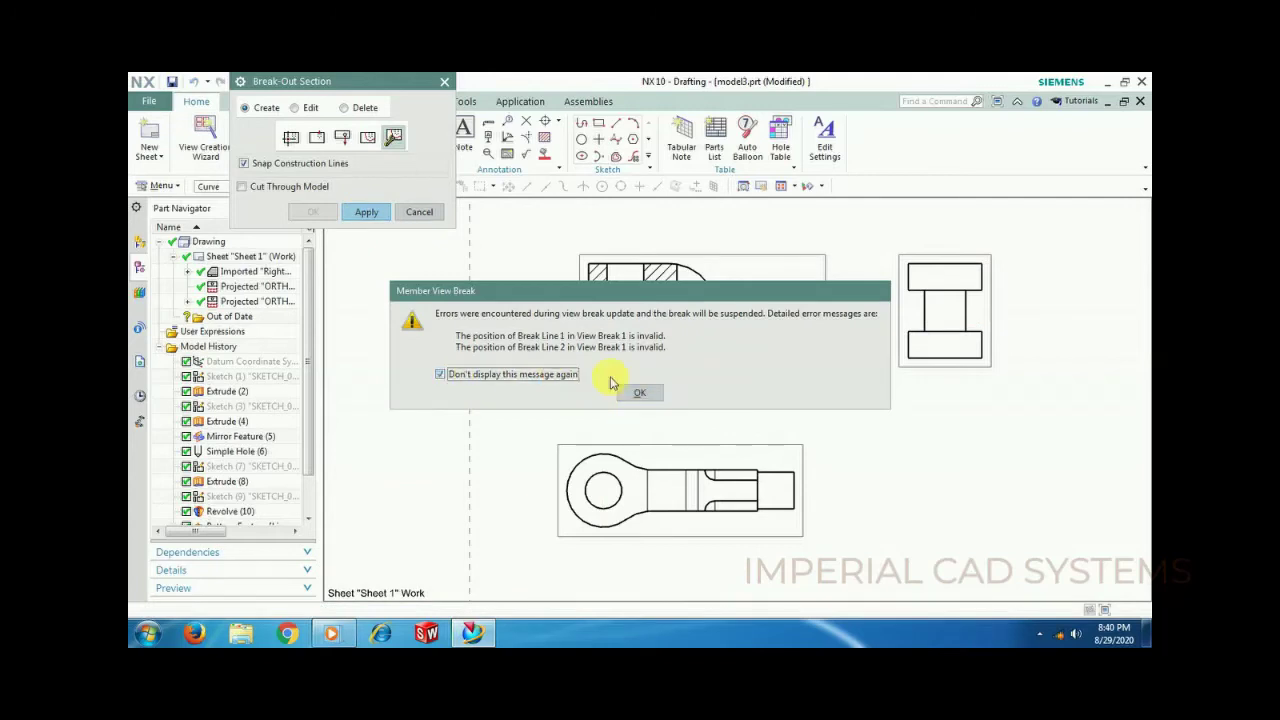
left_click(637, 397)
left_click(392, 282)
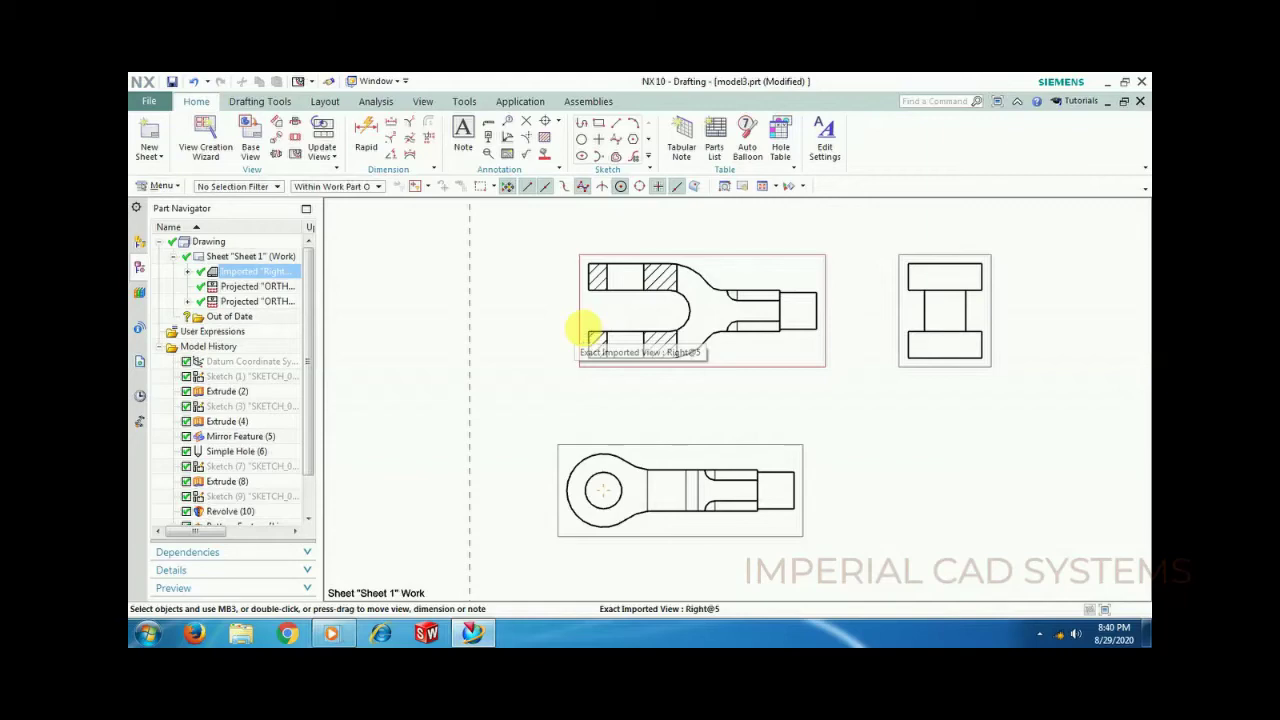
Step: Switch to Modeling to inspect the holes in the fork's two arms on the 3D model
key("ctrl+m")
mouse_move(583, 416)
middle_mouse_down()
mouse_move(543, 425)
mouse_move(606, 423)
mouse_move(567, 425)
middle_mouse_up()
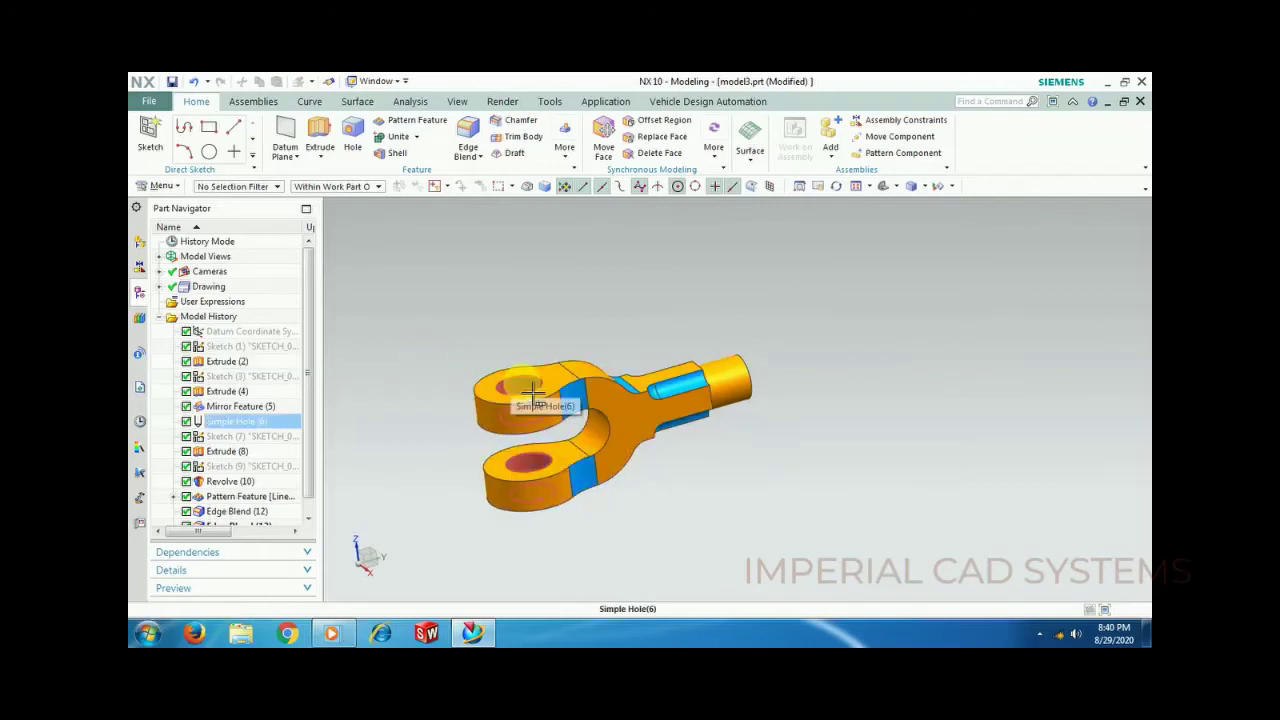
Step: Show the model's datums so that the coordinate system's planes can be selected
key("ctrl+w")
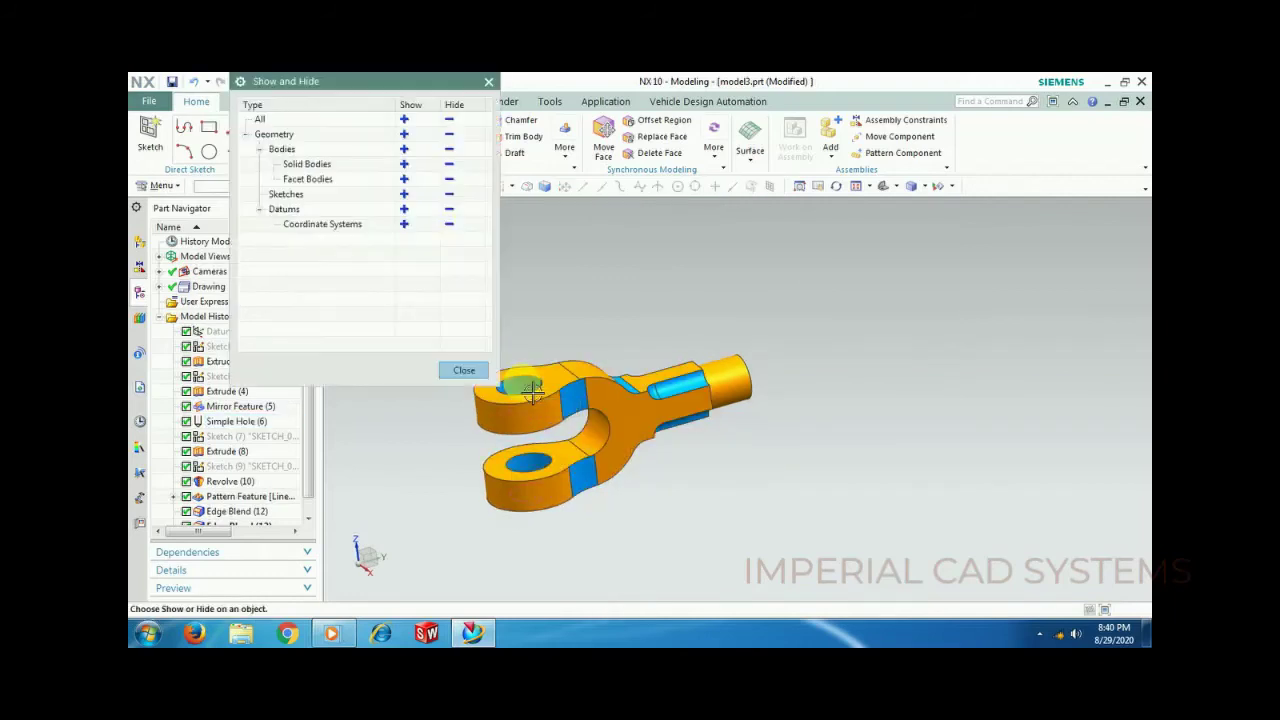
left_click(405, 210)
left_click(462, 369)
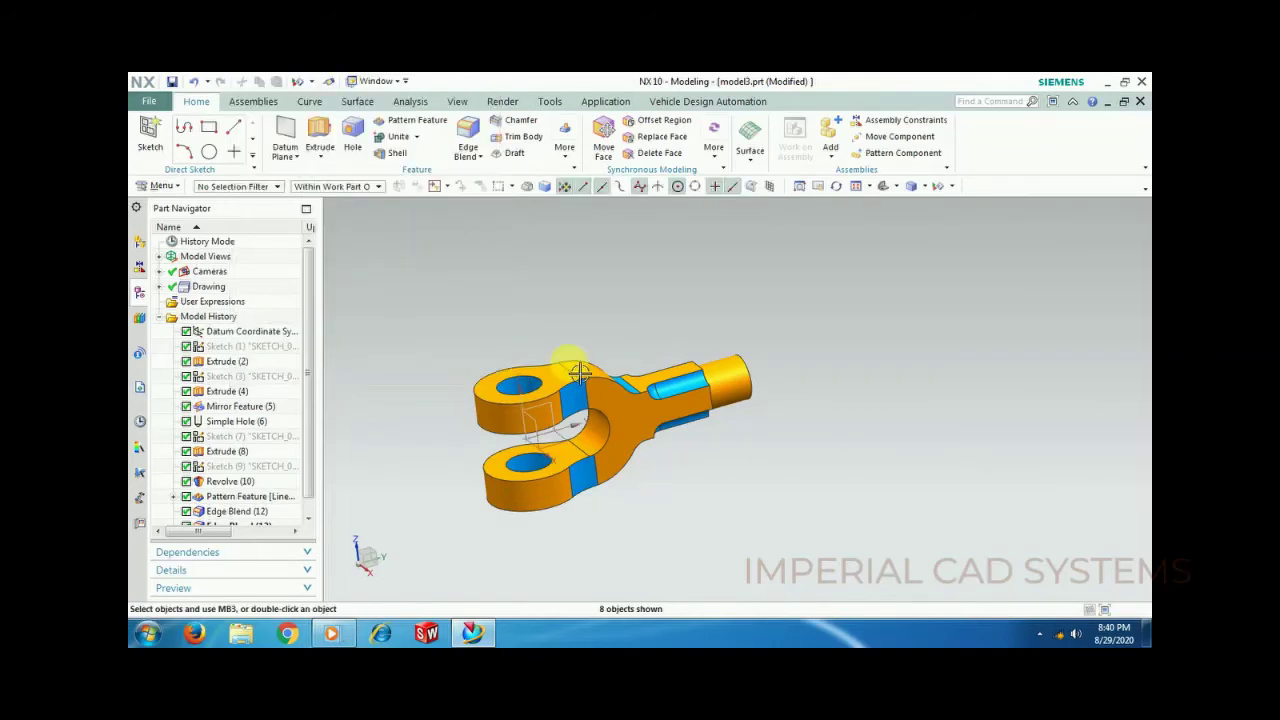
Step: Sketch a rectangle about 91 mm wide and 100 mm high around the fork's arms on the YZ plane and finish the sketch
left_click(152, 130)
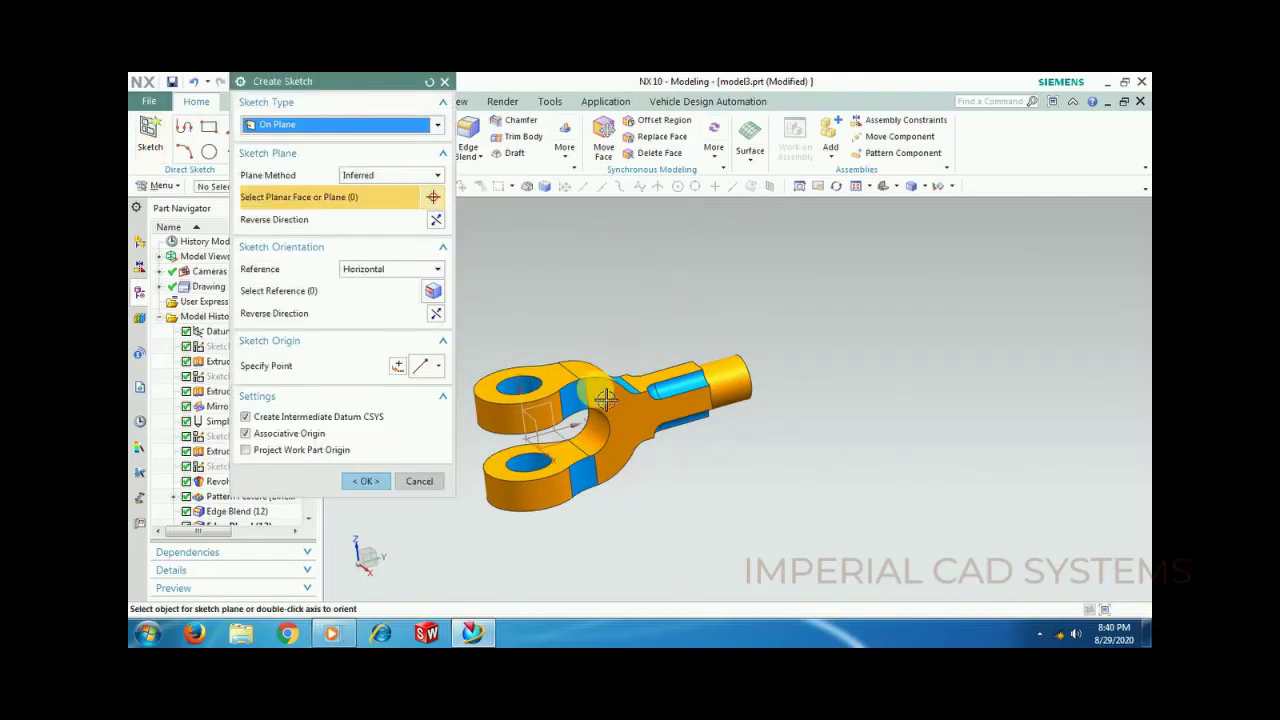
left_click(560, 420)
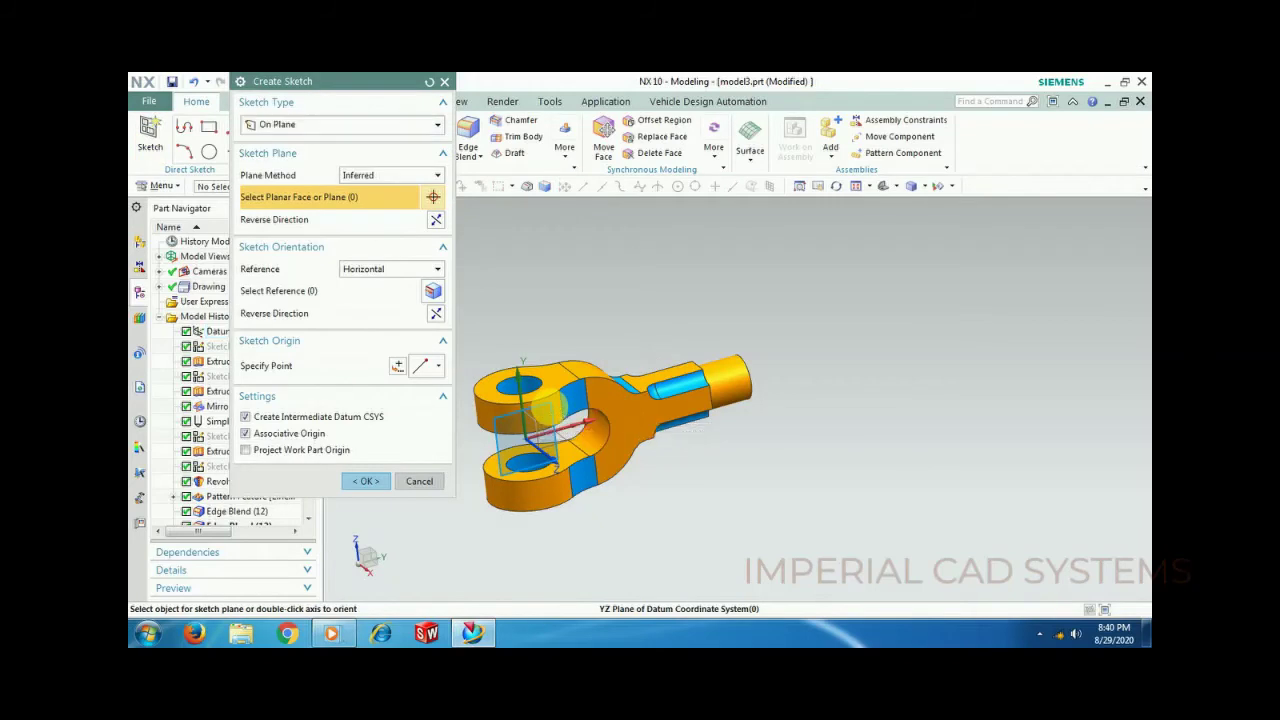
left_click(381, 481)
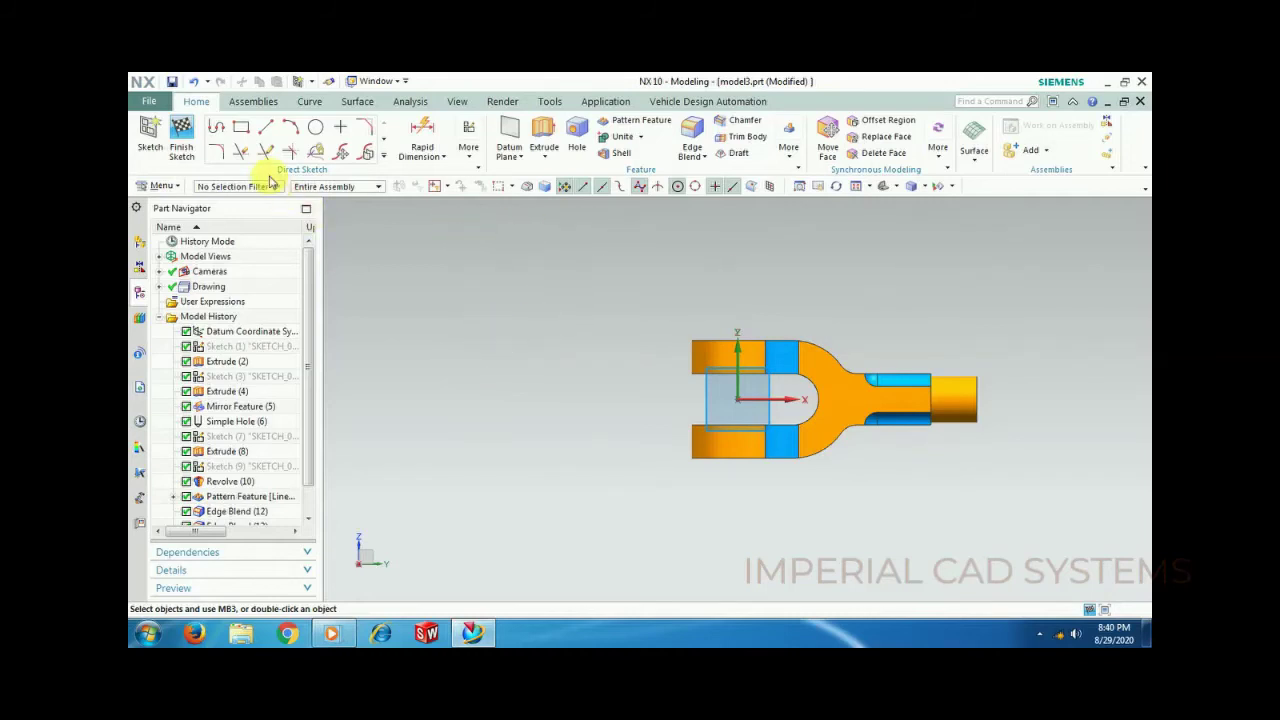
left_click(218, 128)
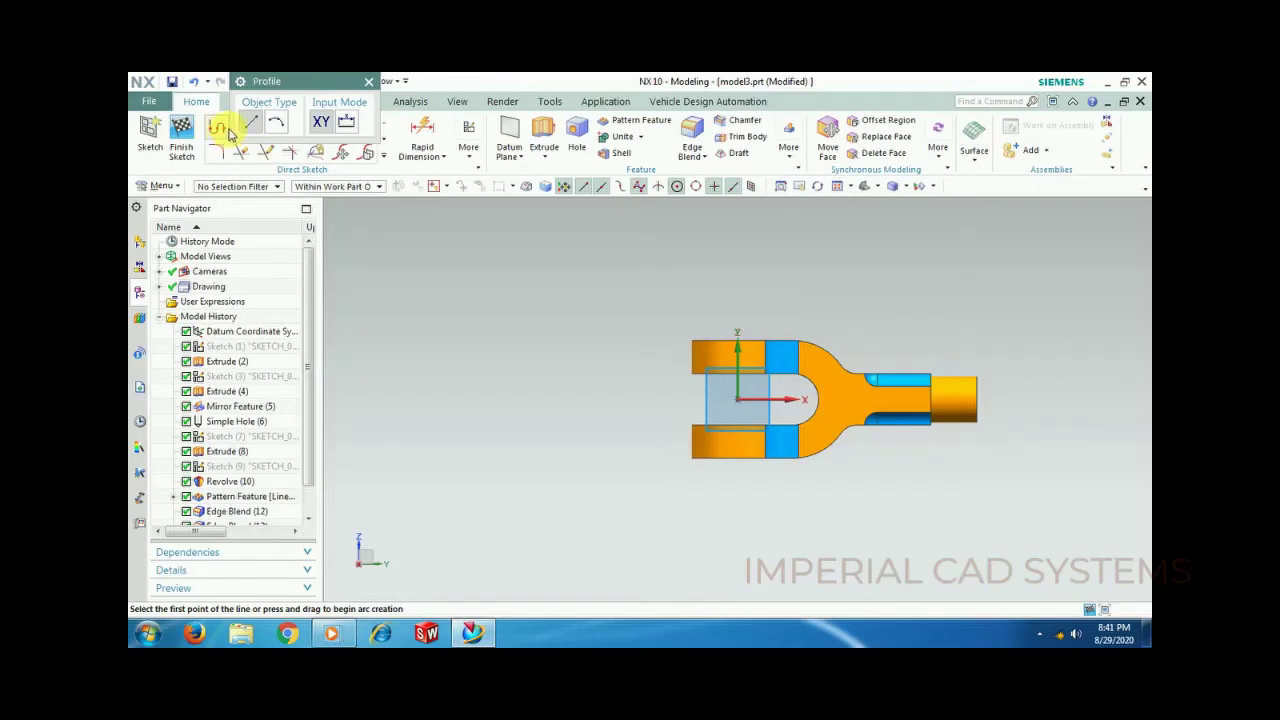
left_click(643, 303)
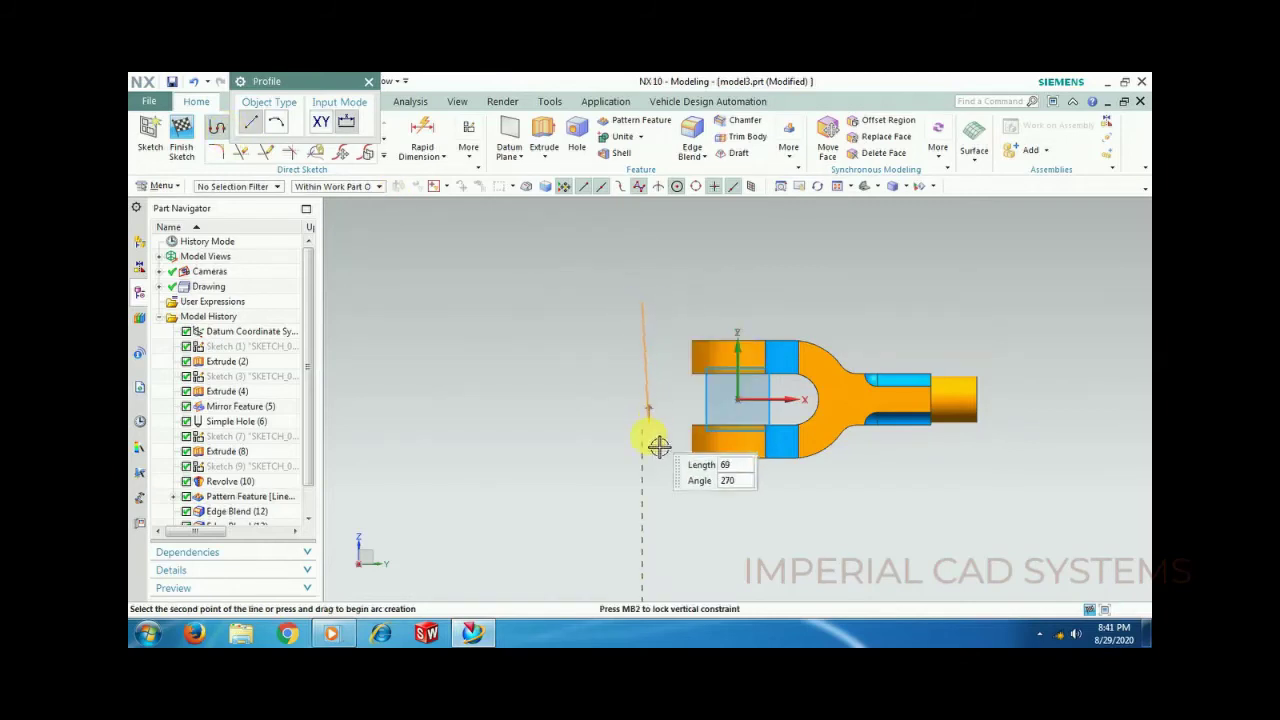
left_click(645, 486)
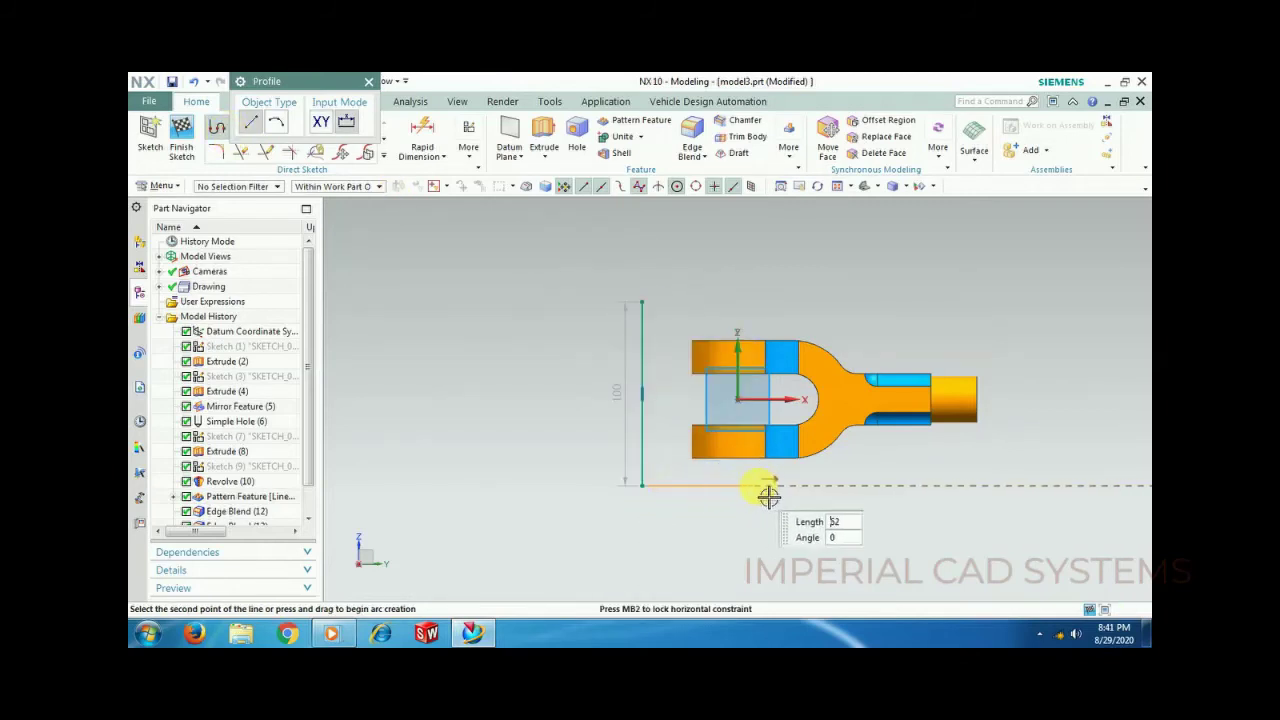
left_click(810, 486)
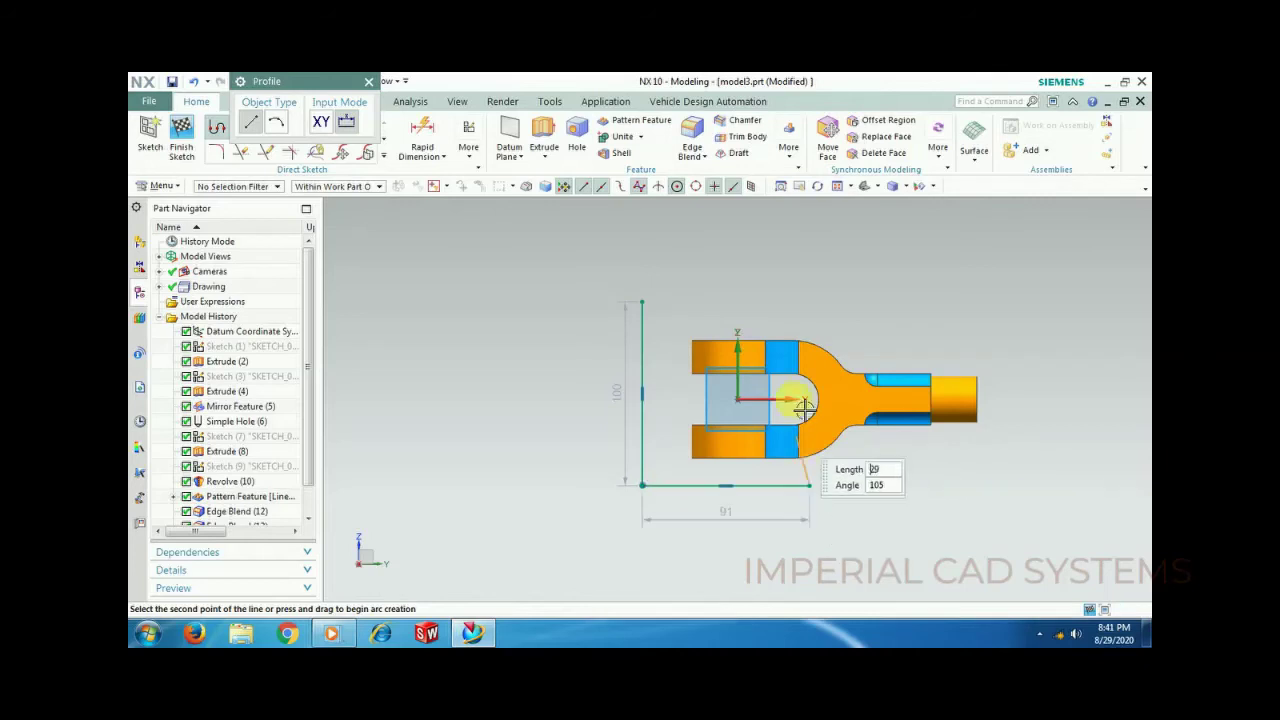
left_click(795, 298)
left_click(645, 301)
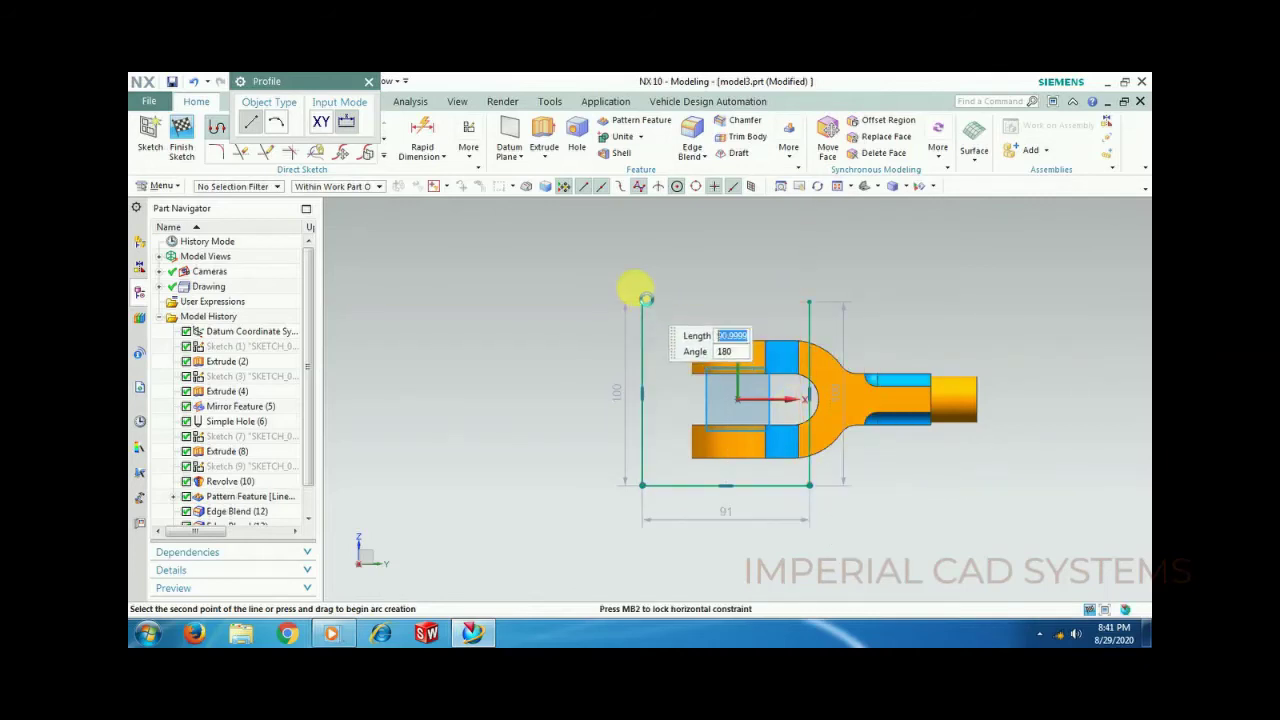
left_click(368, 85)
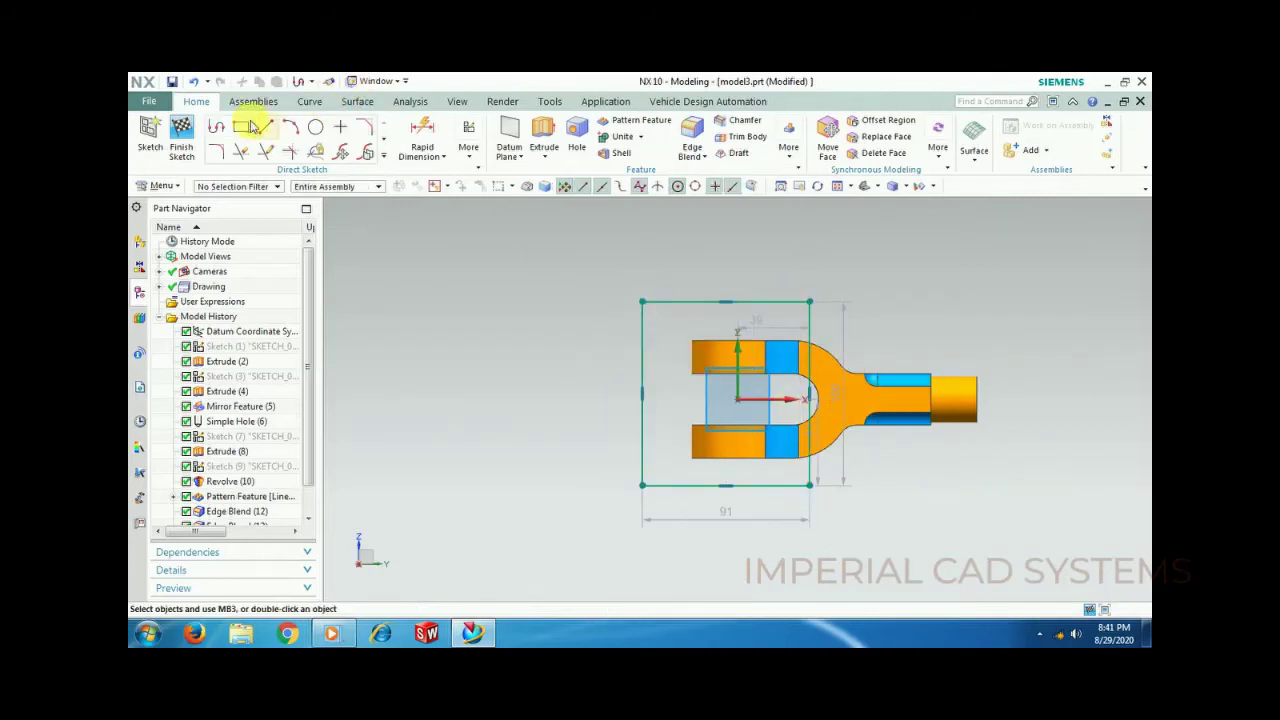
left_click(181, 131)
Step: Extrude the rectangle 300 mm and subtract it from the fork to cut both arms open through their holes
mouse_move(706, 409)
middle_mouse_down()
mouse_move(808, 438)
mouse_move(780, 392)
middle_mouse_up()
middle_click_drag(930, 413, 934, 424)
left_click(320, 134)
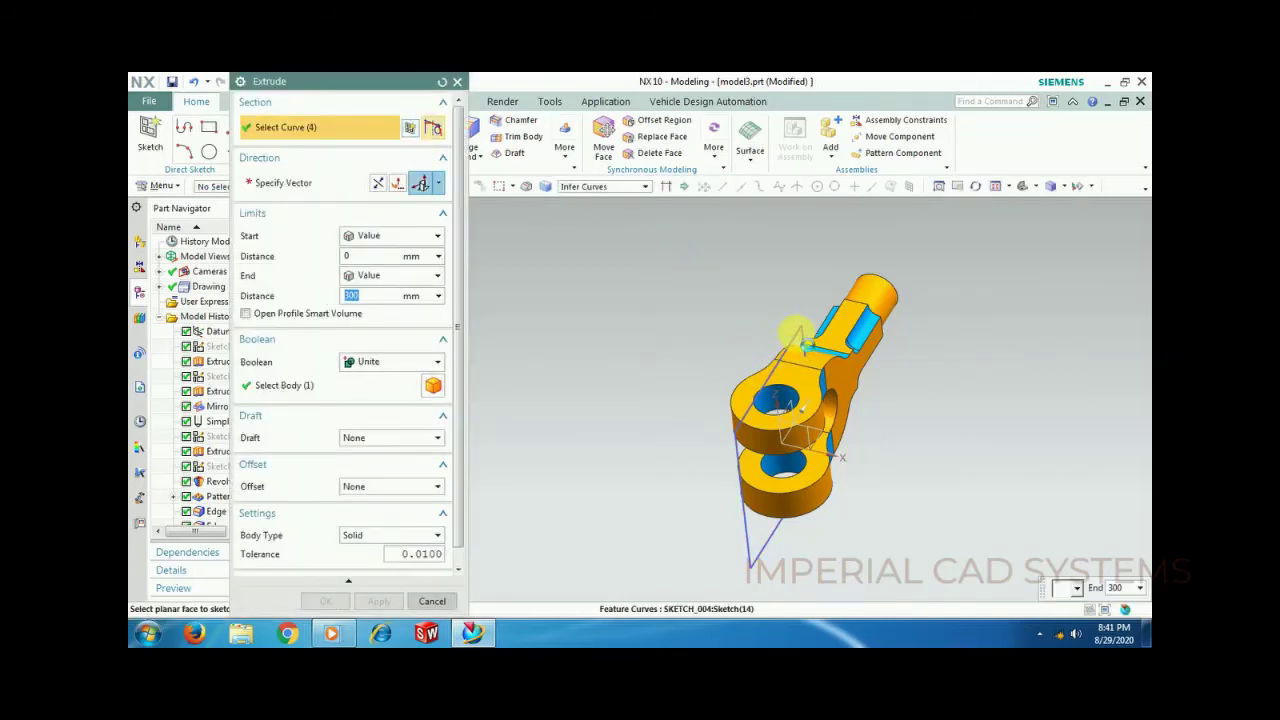
left_click(810, 342)
left_click(398, 361)
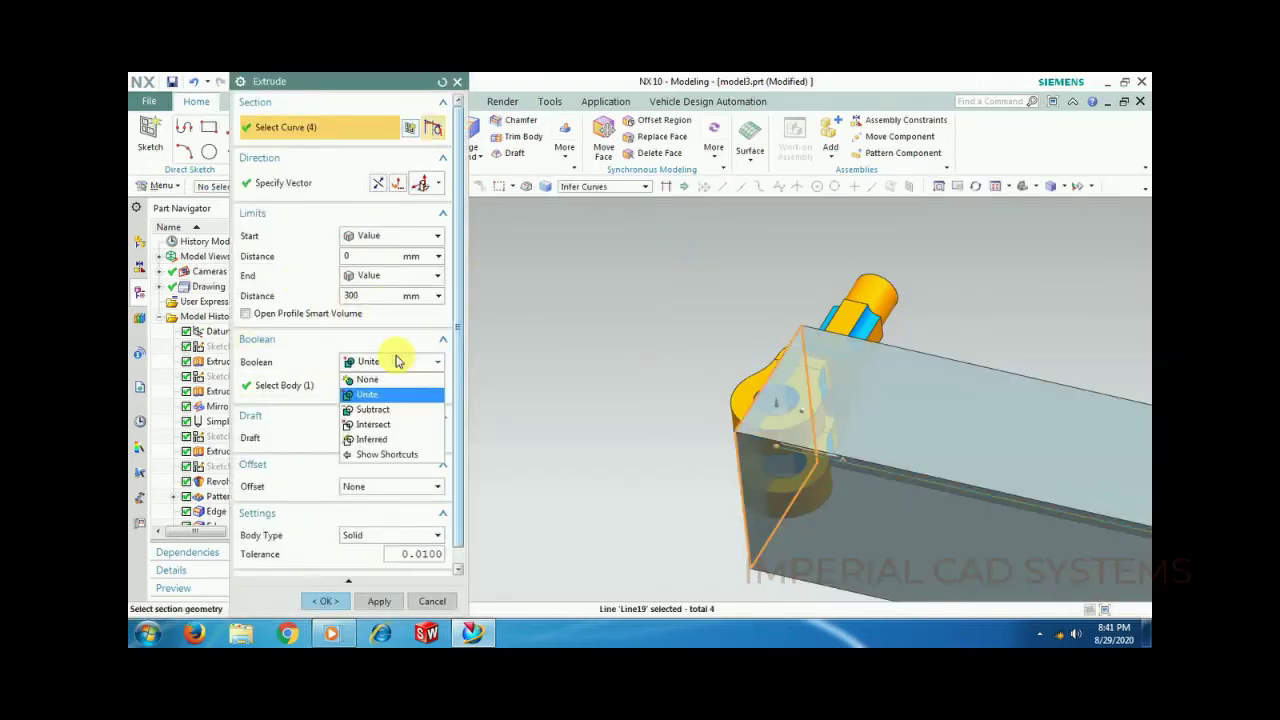
left_click(405, 409)
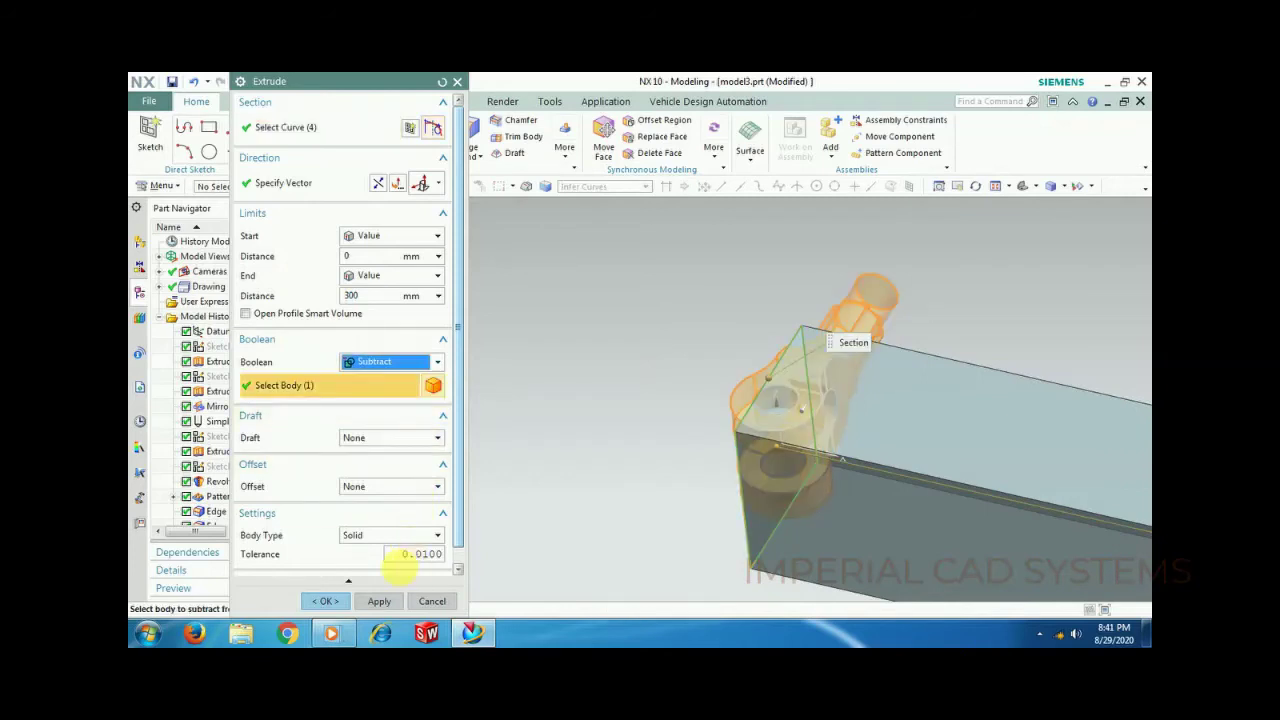
left_click(326, 601)
Step: Compare the cut-open arms on the 3D model with the hatched break-out section in the drawing's base view
middle_click_drag(745, 533, 689, 515)
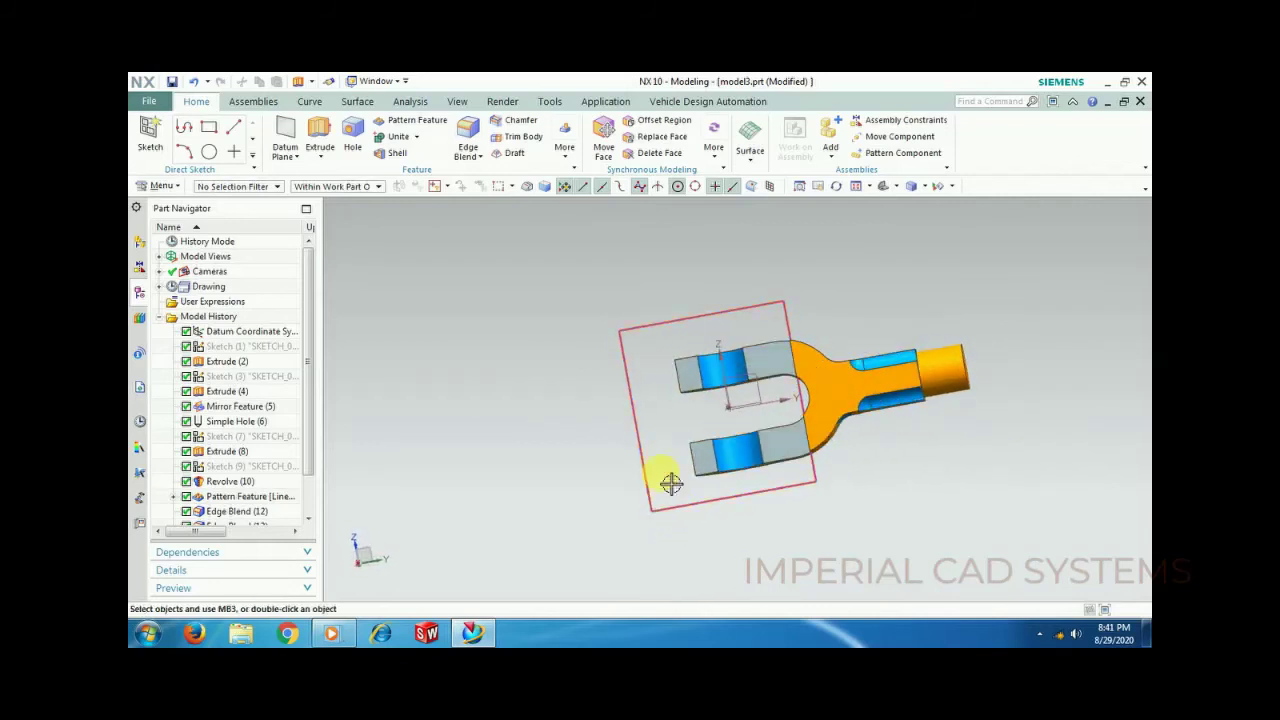
middle_click_drag(854, 266, 861, 291)
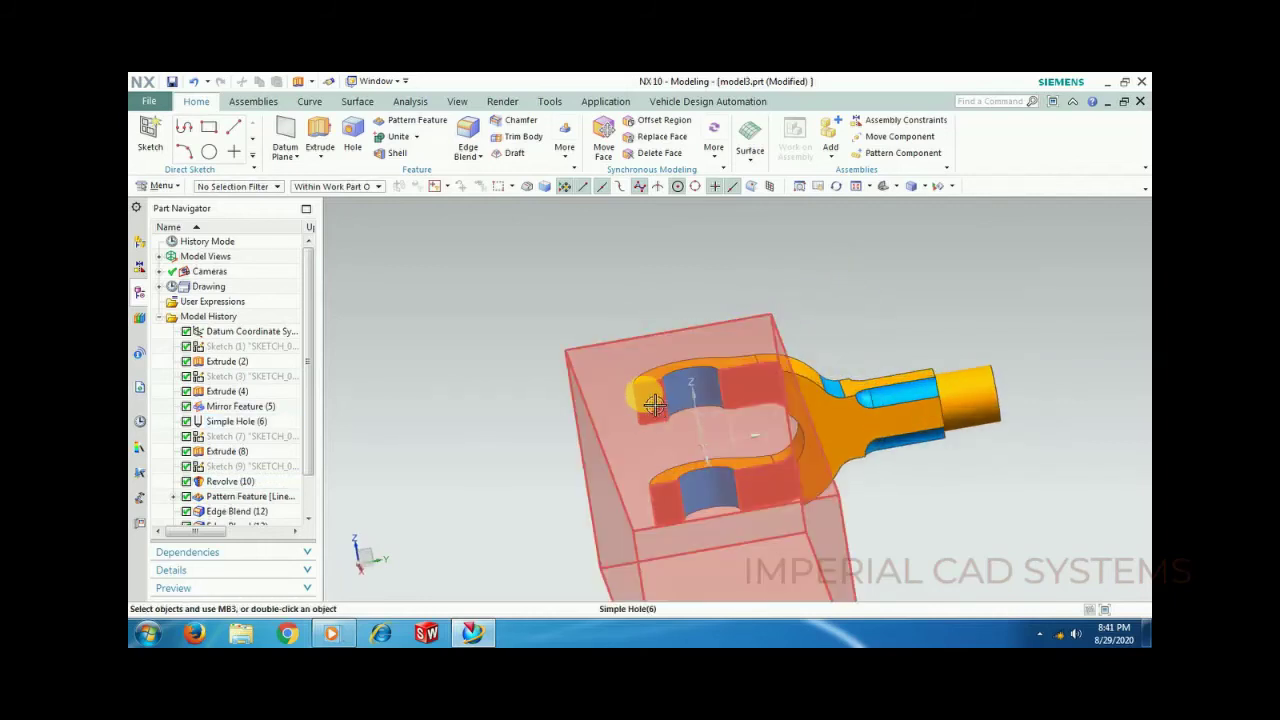
mouse_move(674, 297)
middle_mouse_down()
mouse_move(669, 277)
mouse_move(740, 298)
mouse_move(697, 286)
mouse_move(685, 299)
middle_mouse_up()
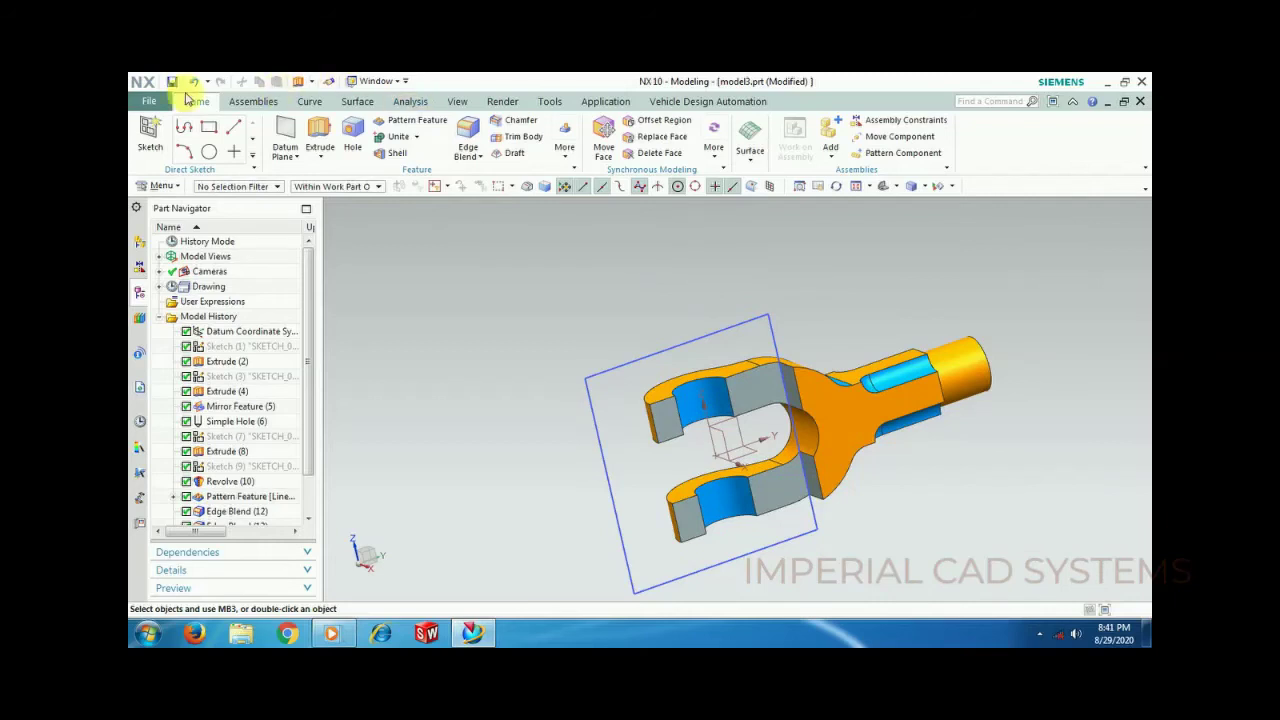
left_click(148, 101)
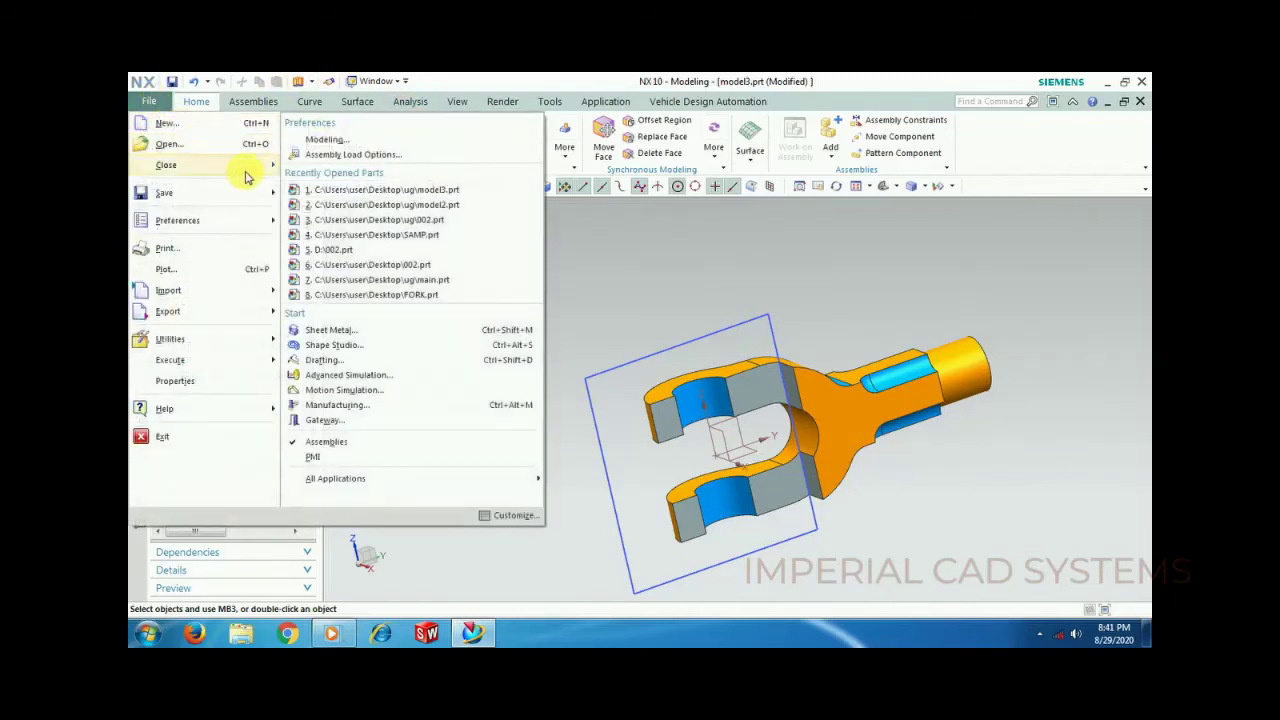
left_click(340, 359)
scroll(593, 336, "up", 3)
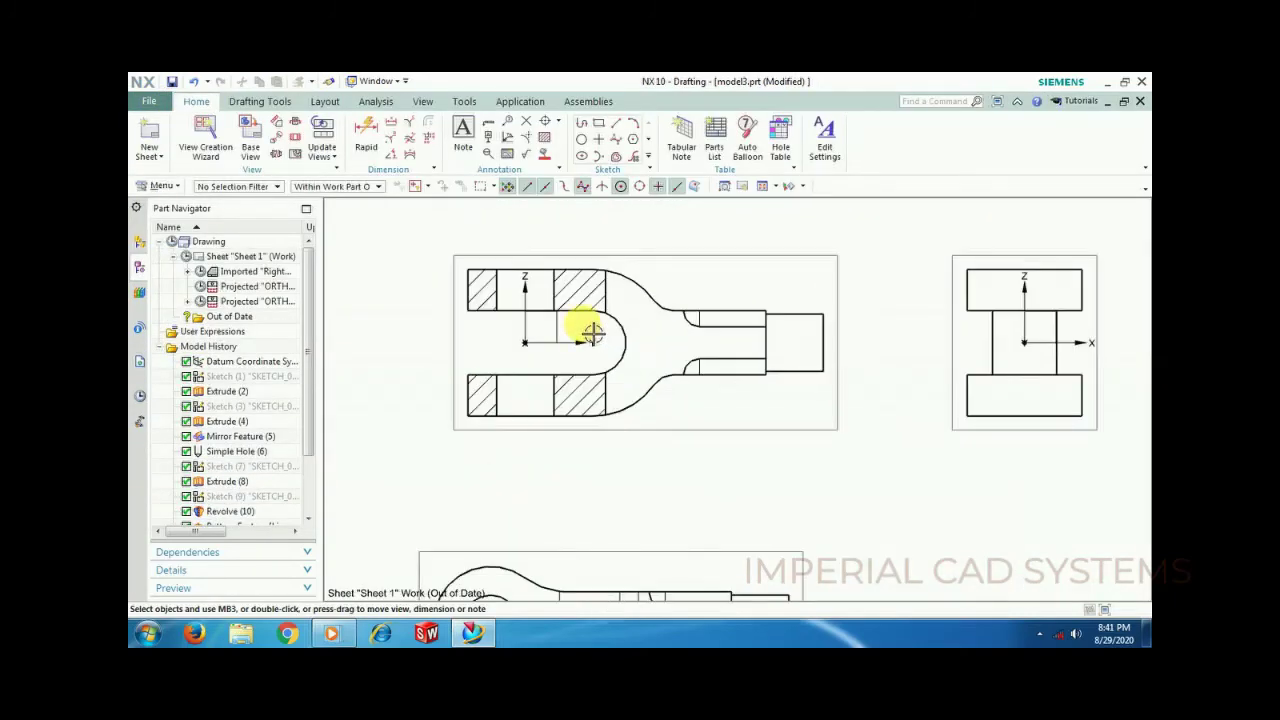
scroll(593, 336, "down", 2)
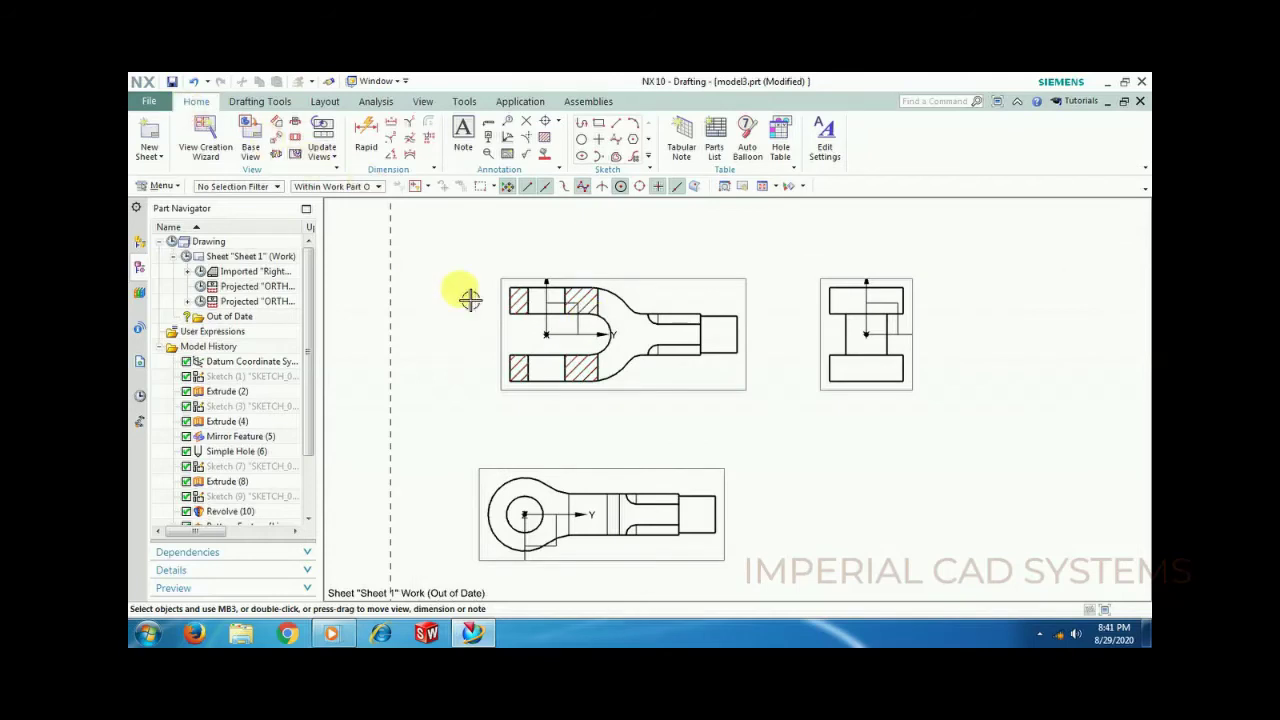
Step: Return to Modeling and delete the subtracting extrude and its rectangle sketch
key("ctrl+m")
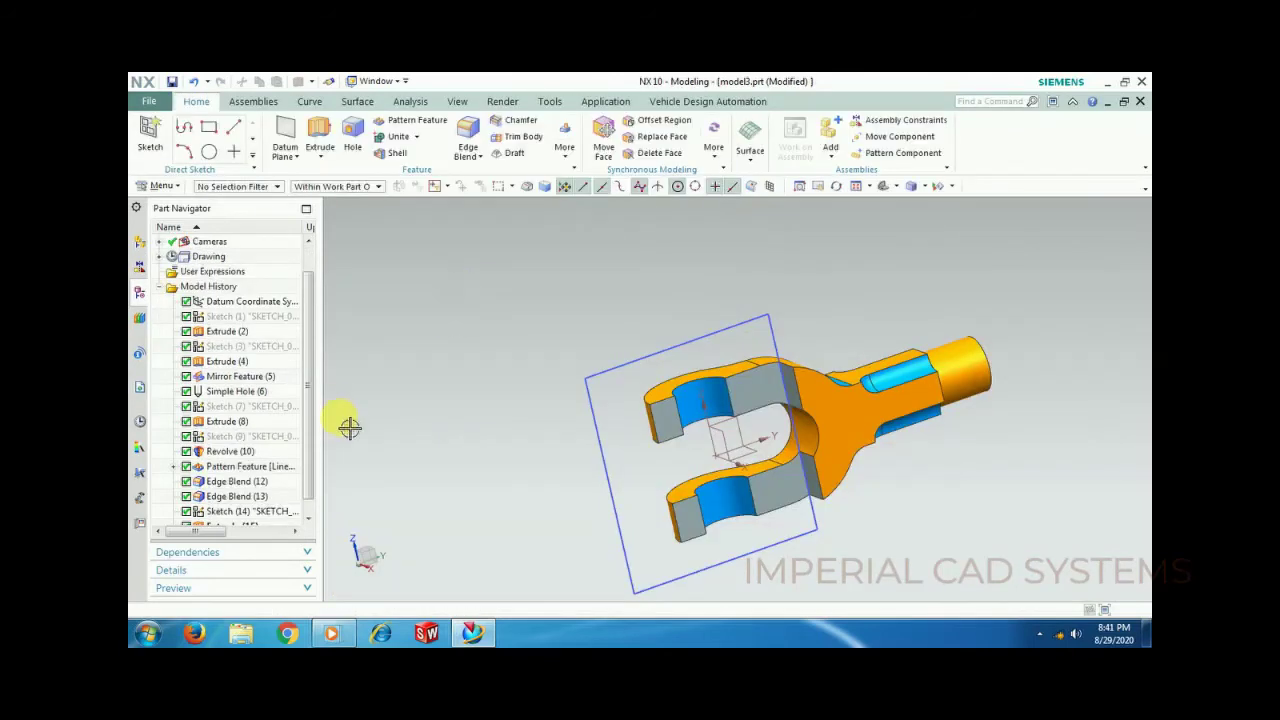
mouse_move(505, 391)
middle_mouse_down()
mouse_move(491, 402)
mouse_move(509, 420)
mouse_move(530, 413)
mouse_move(516, 408)
middle_mouse_up()
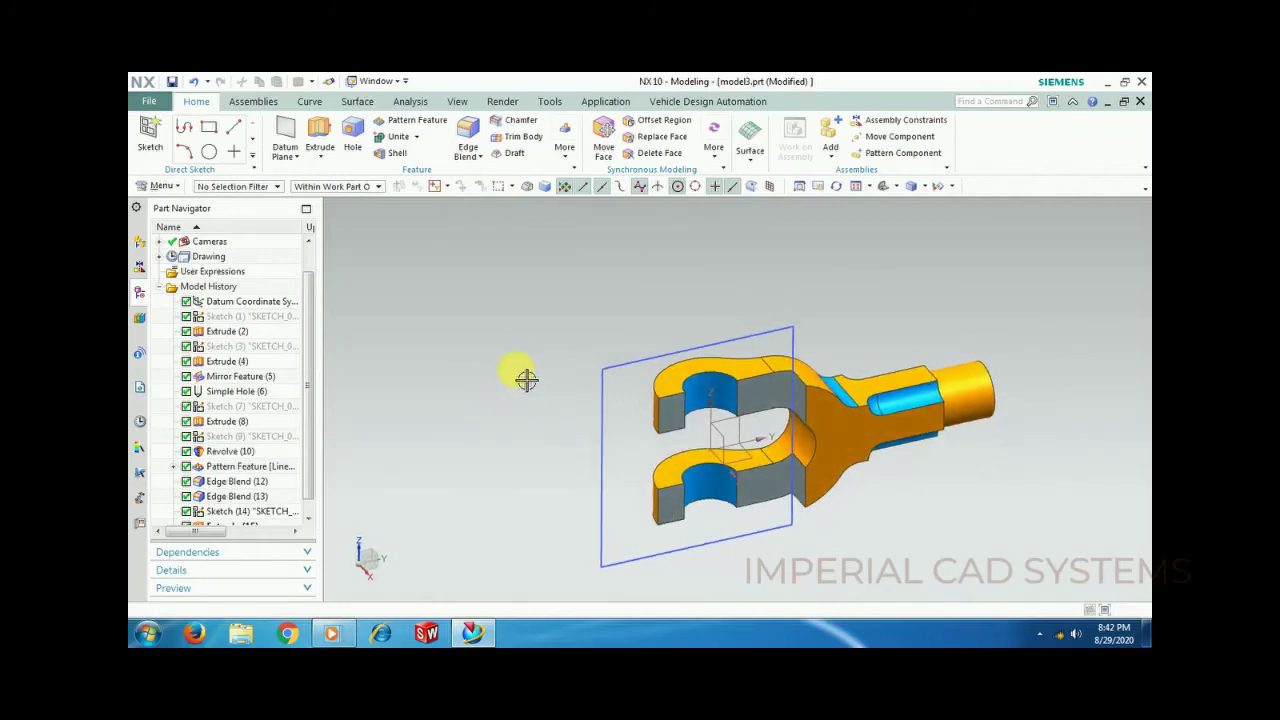
scroll(307, 483, "down", 1)
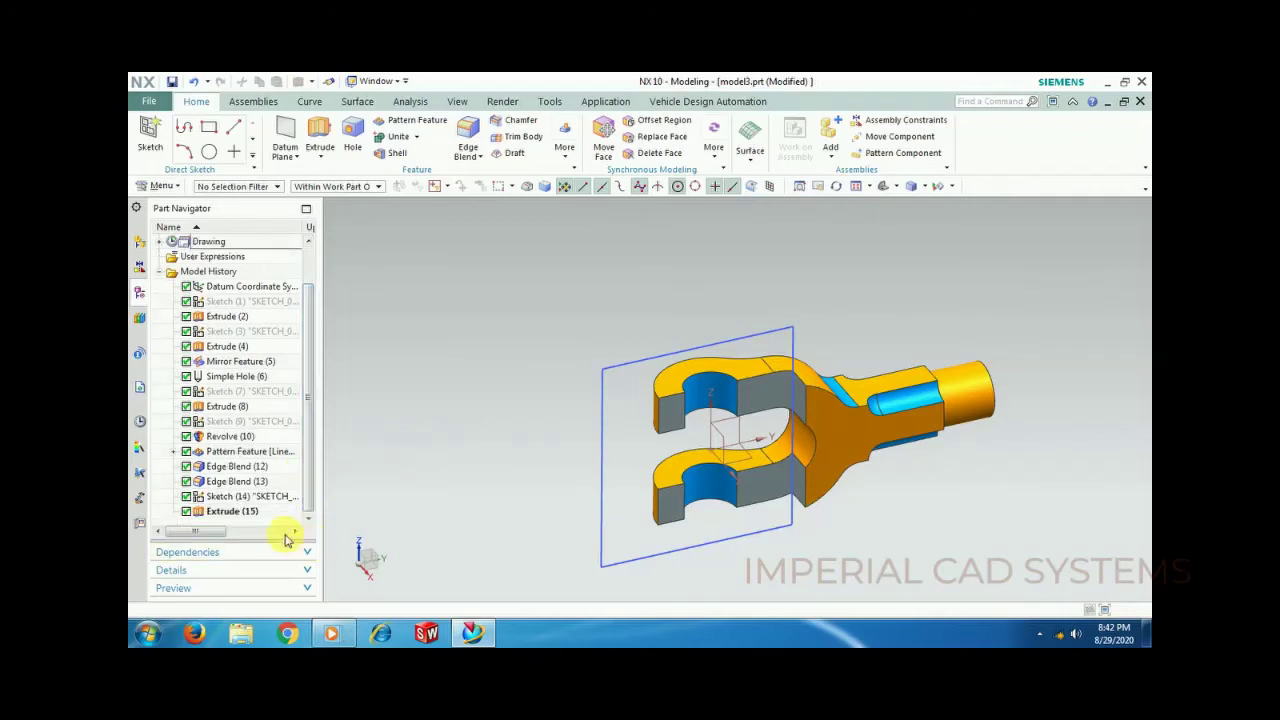
right_click(235, 516)
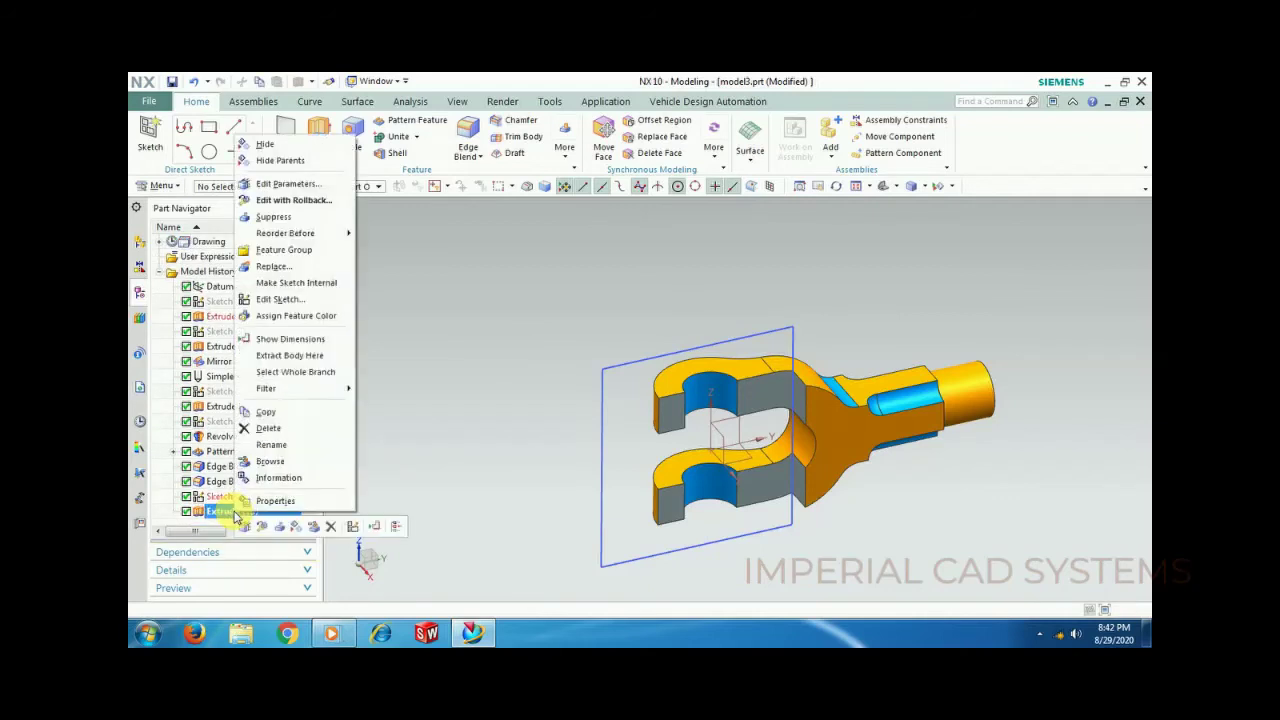
left_click(268, 428)
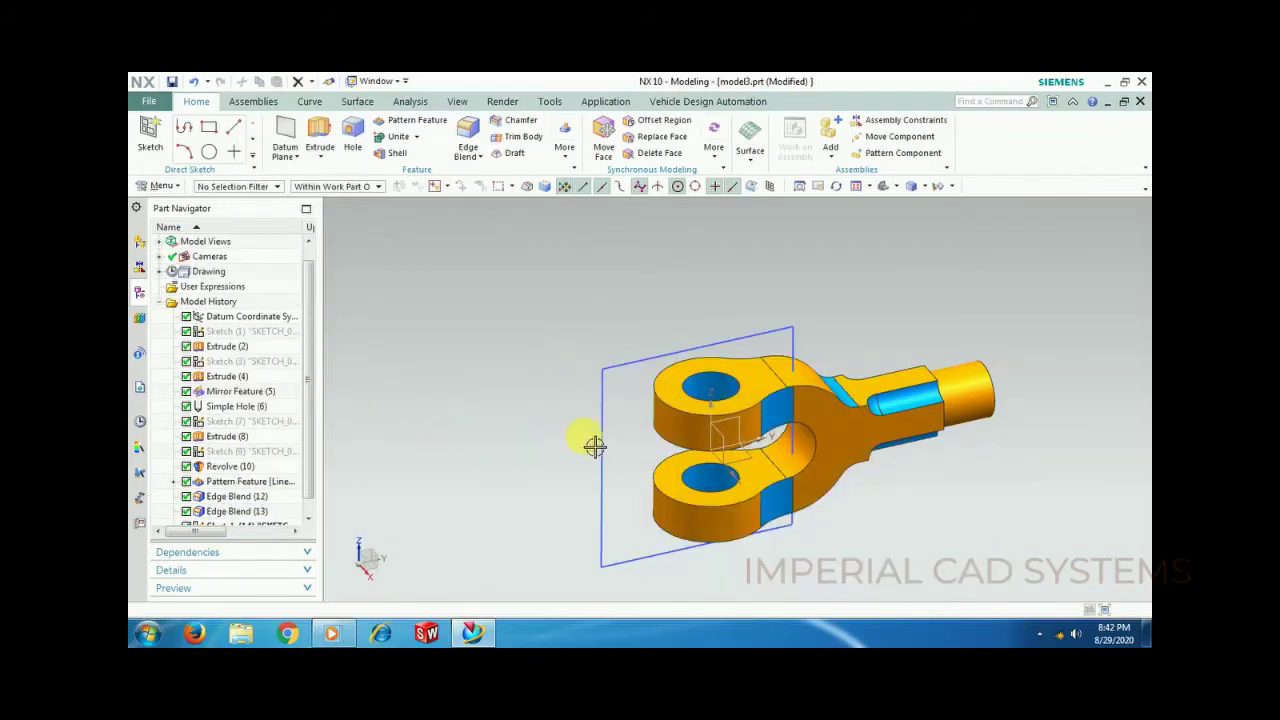
right_click(597, 432)
left_click(628, 345)
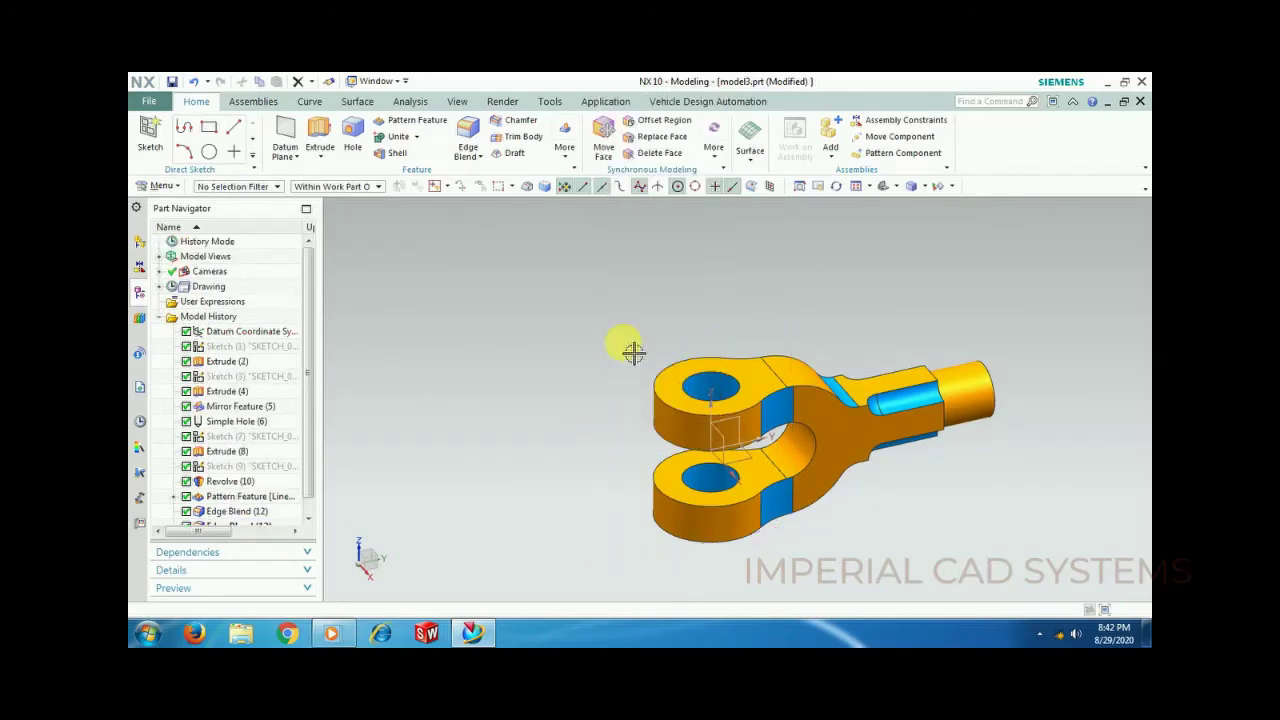
Step: Switch to Drafting and update the out-of-date views on the sheet
left_click(146, 104)
left_click(362, 365)
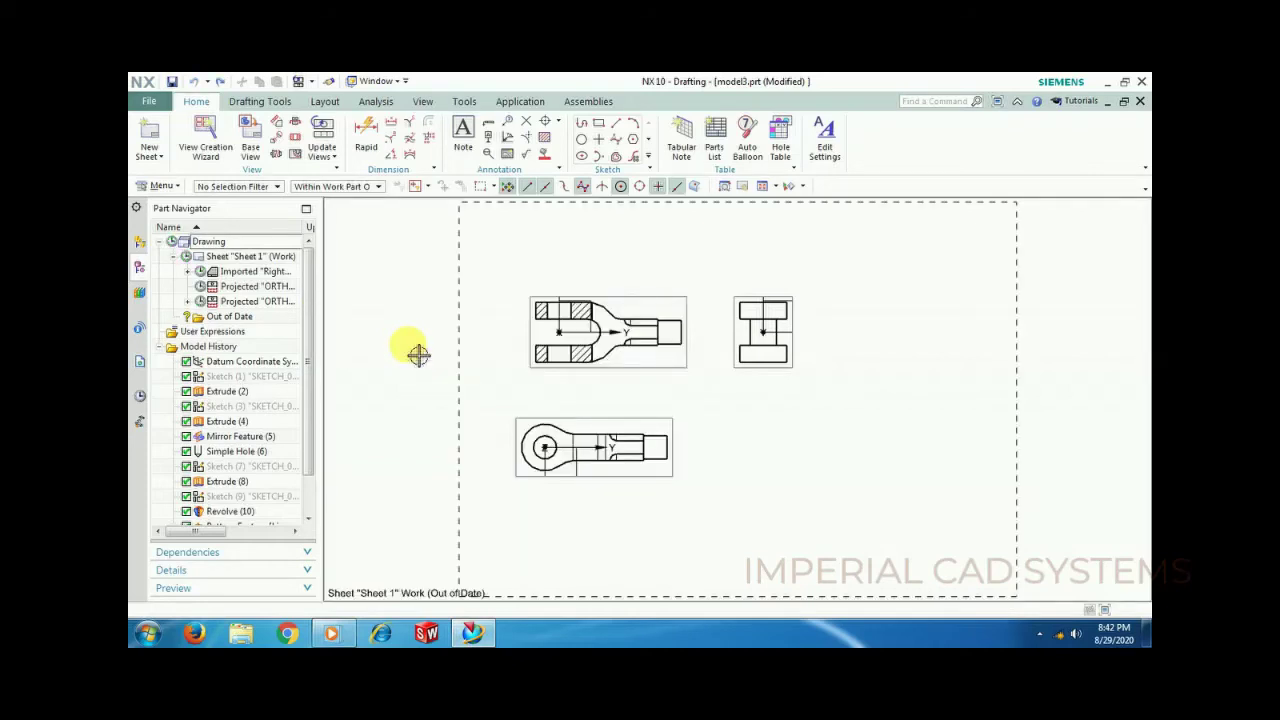
scroll(645, 362, "up", 3)
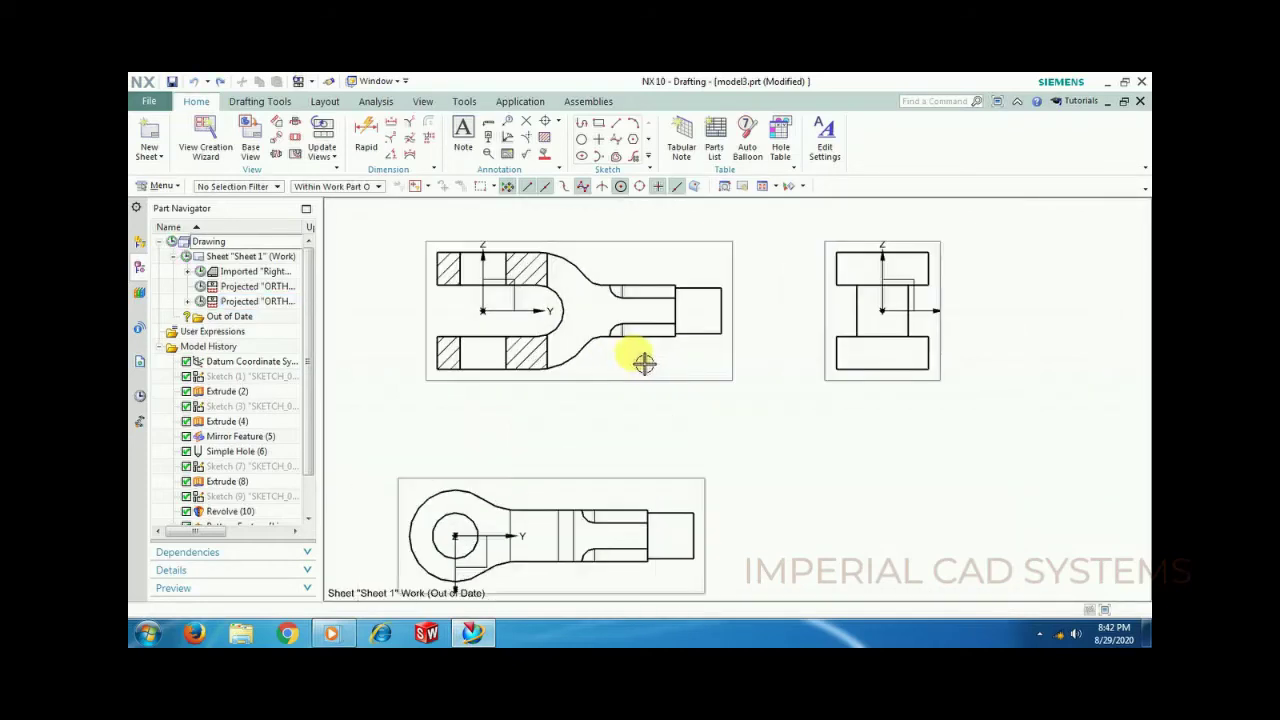
scroll(643, 363, "down", 1)
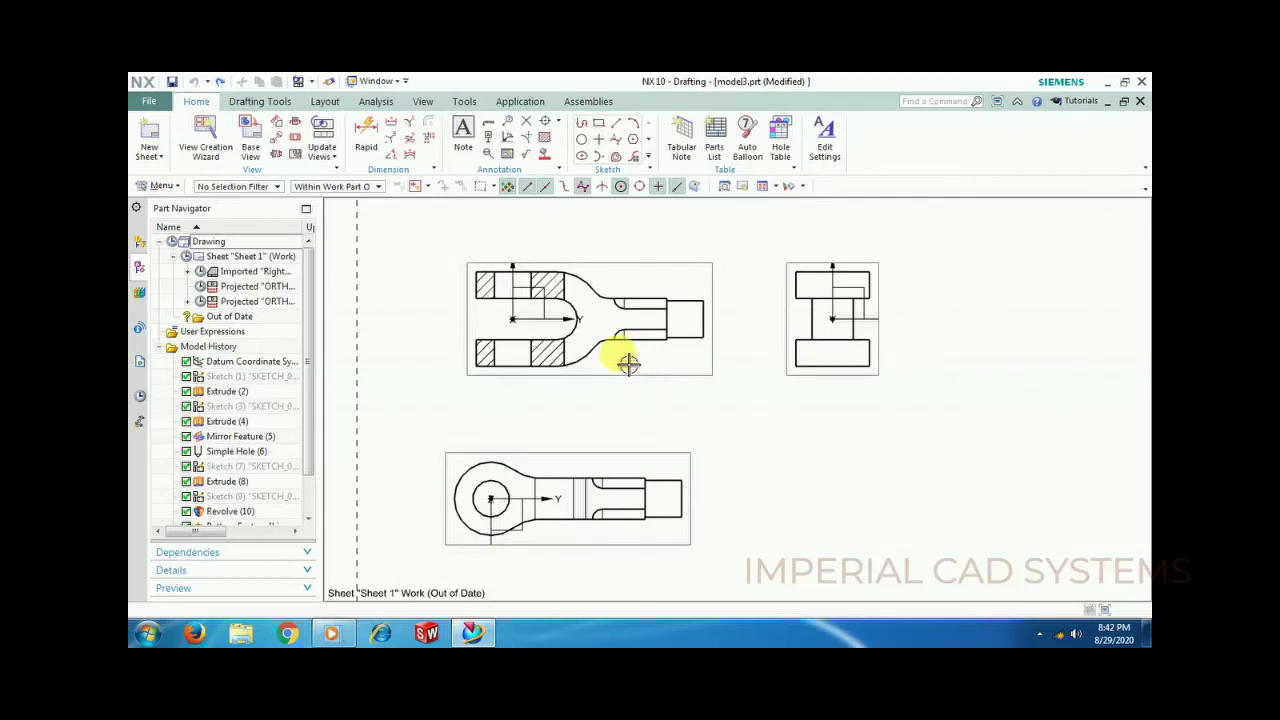
scroll(622, 360, "up", 1)
scroll(600, 336, "down", 1)
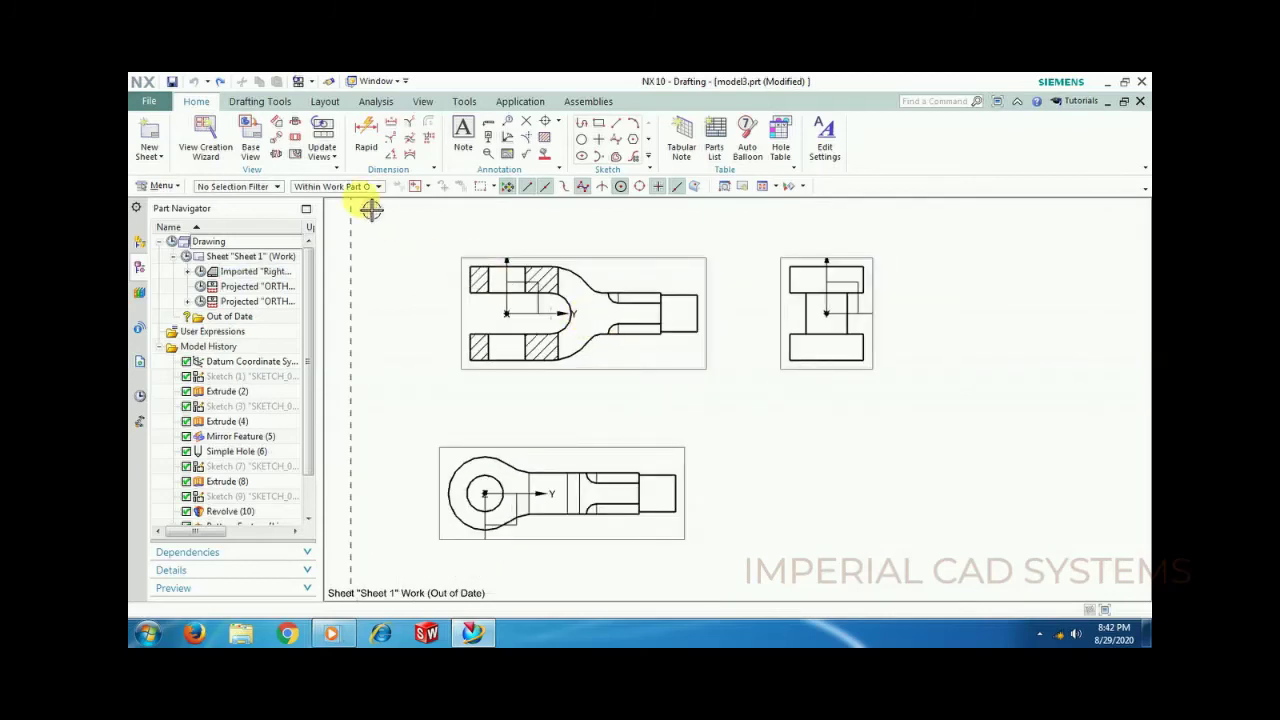
left_click(172, 247)
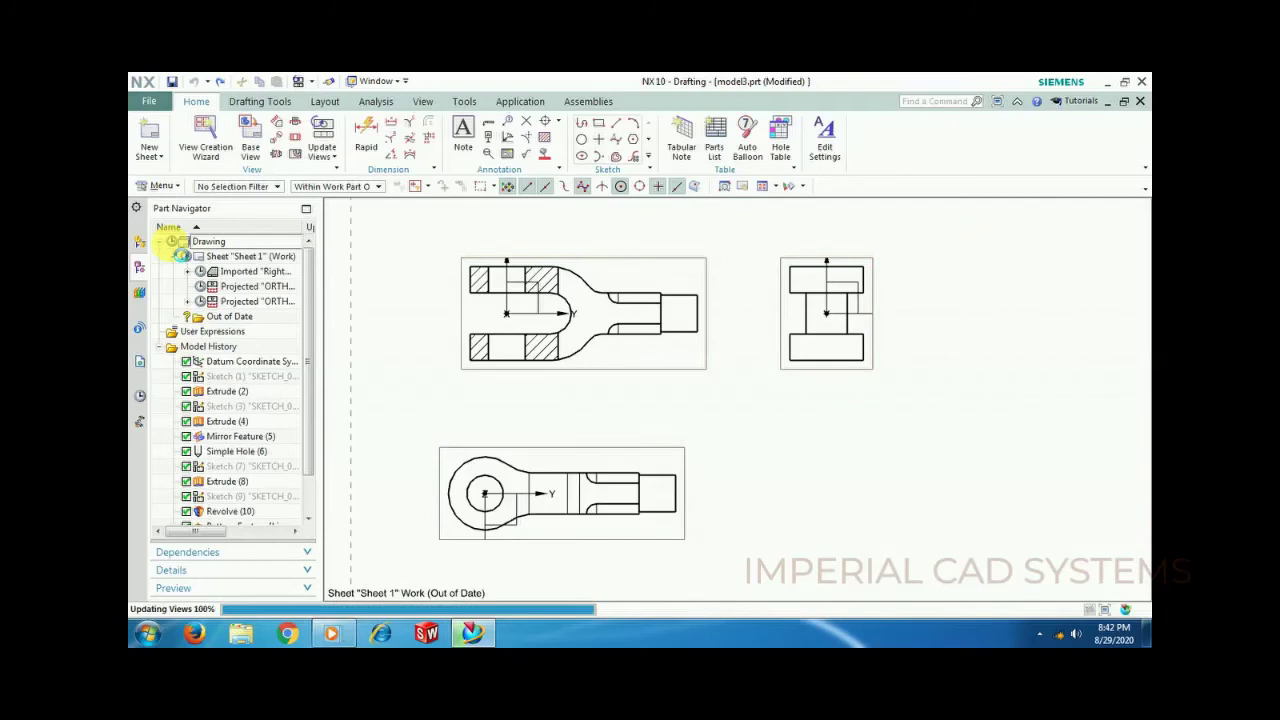
Step: Delete the base view containing the break-out section and accept the effect on dependent objects
right_click(491, 363)
left_click(555, 351)
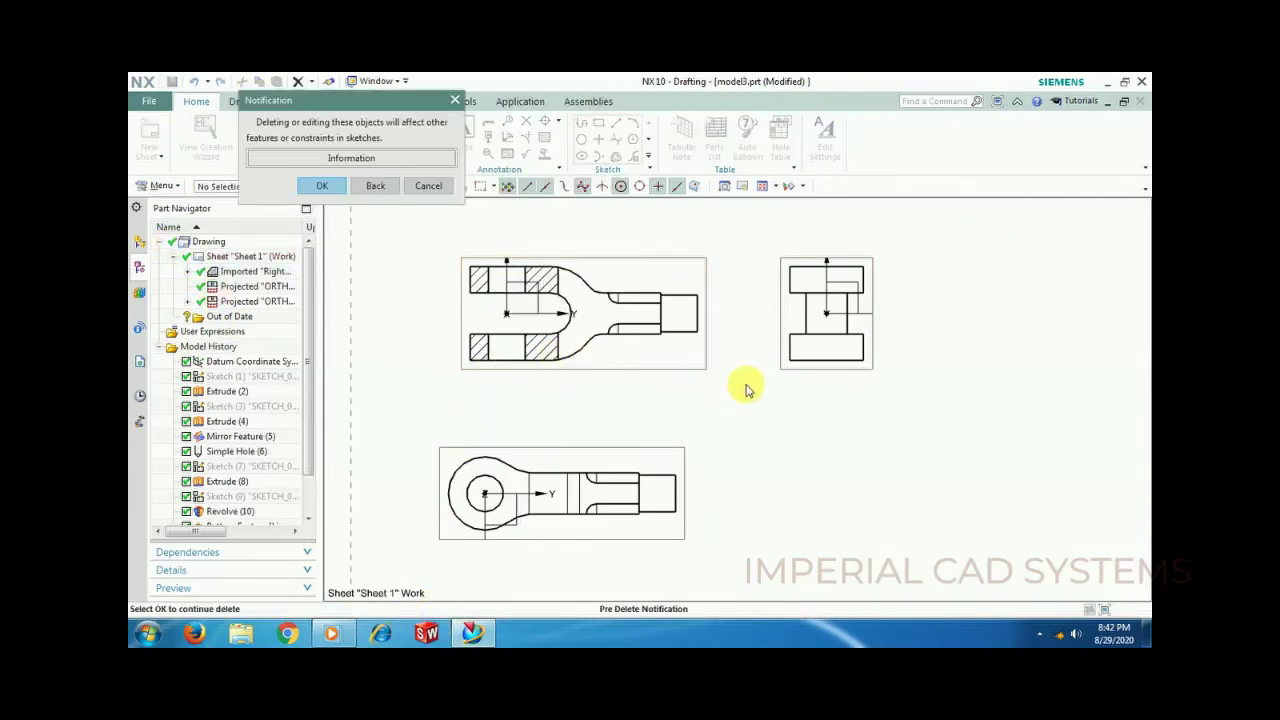
left_click(324, 187)
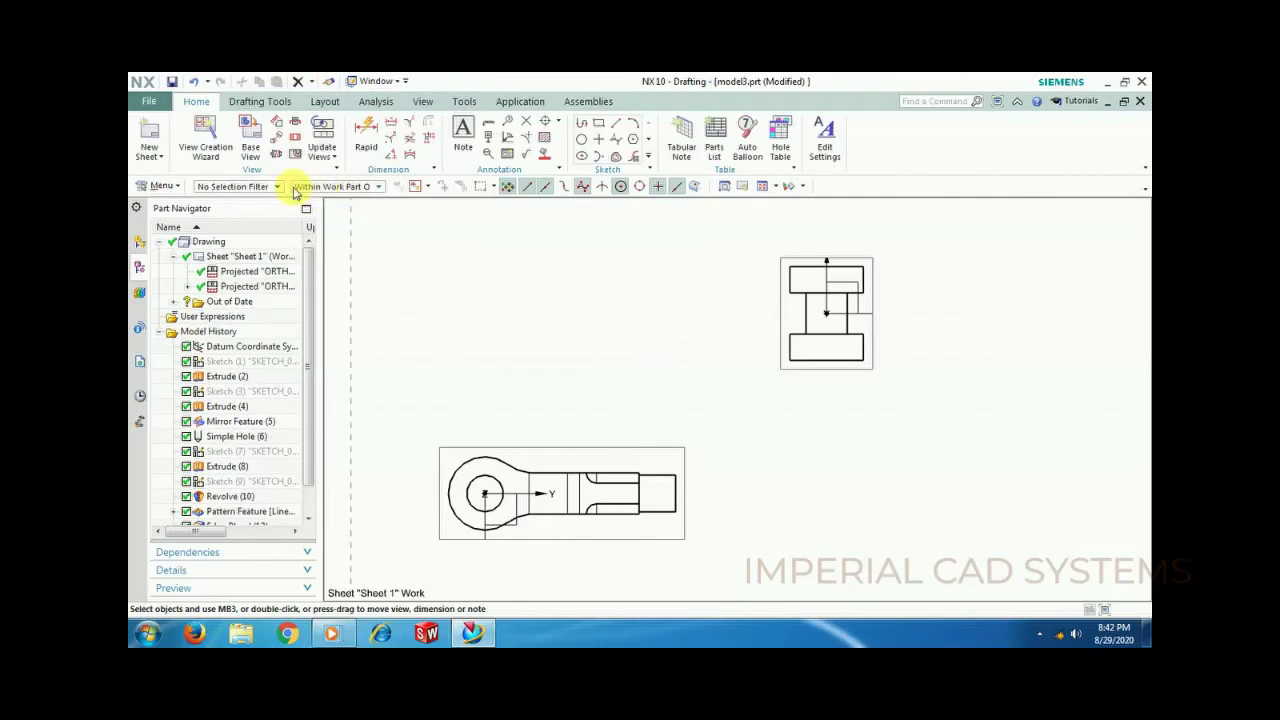
Step: Place a base view of the Right model view at 1:1 scale, aligned with both existing projected views, without adding further projected views
left_click(207, 147)
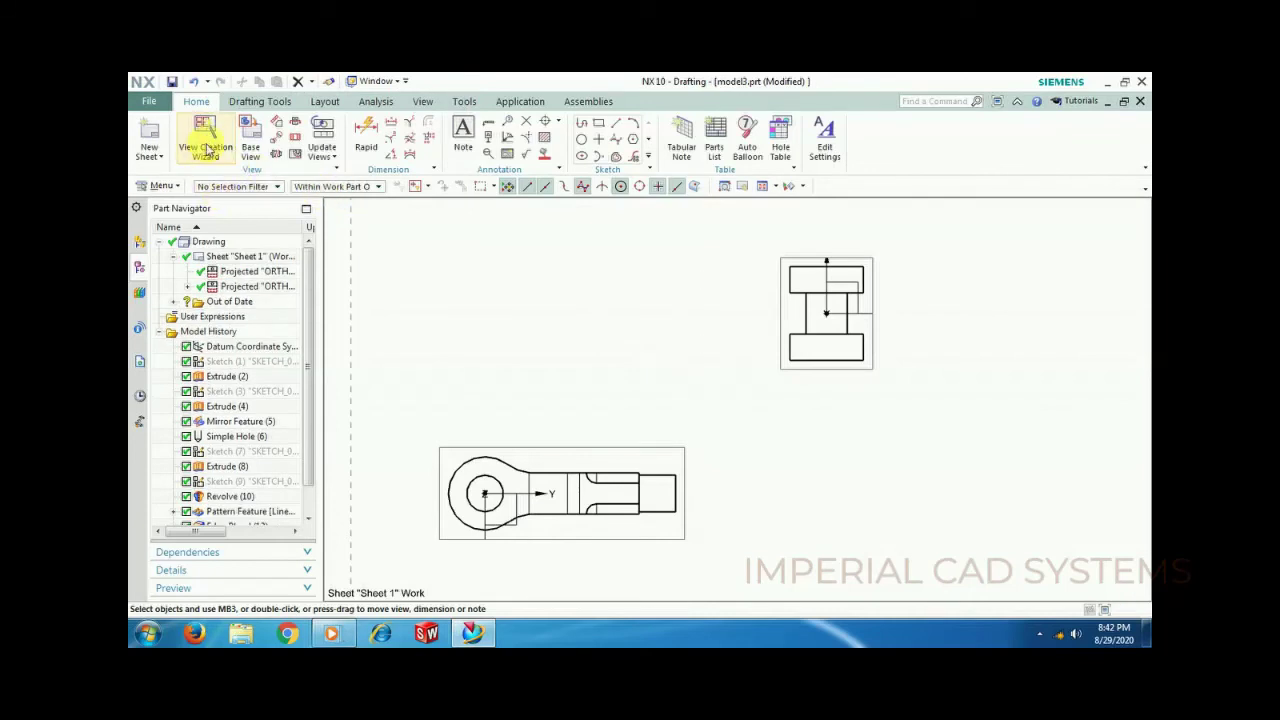
left_click(245, 148)
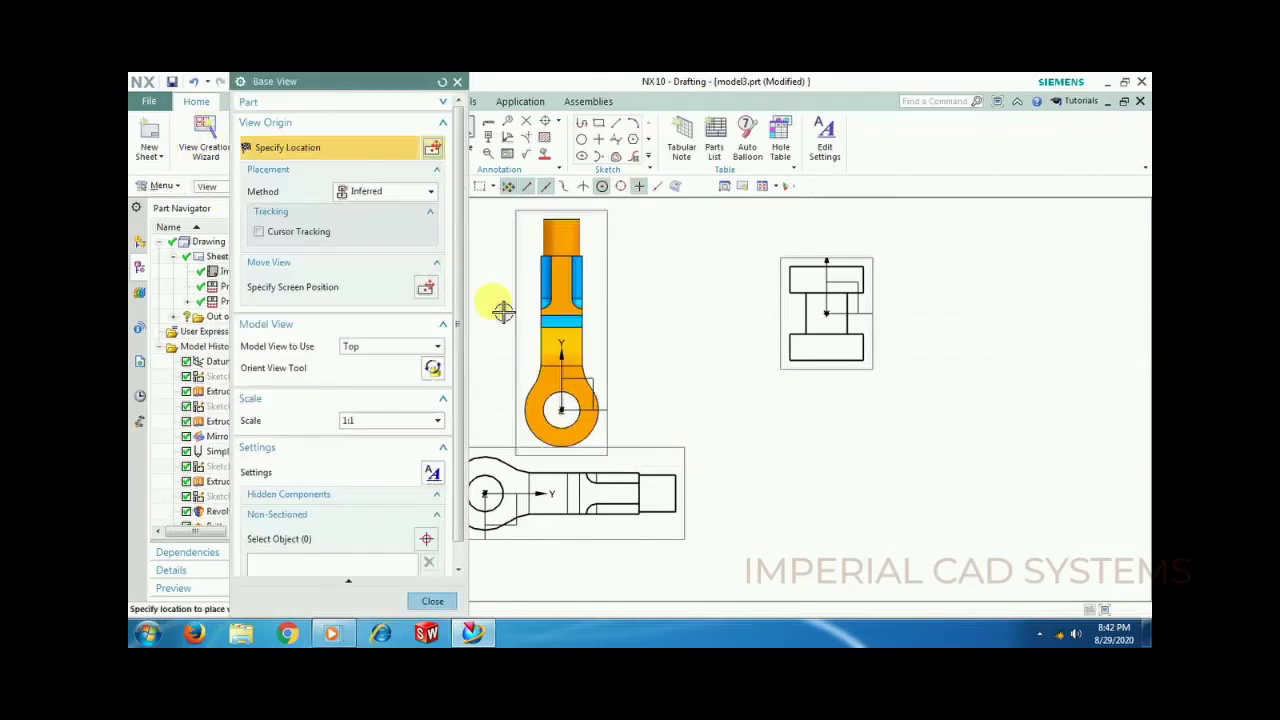
left_click(369, 345)
left_click(365, 386)
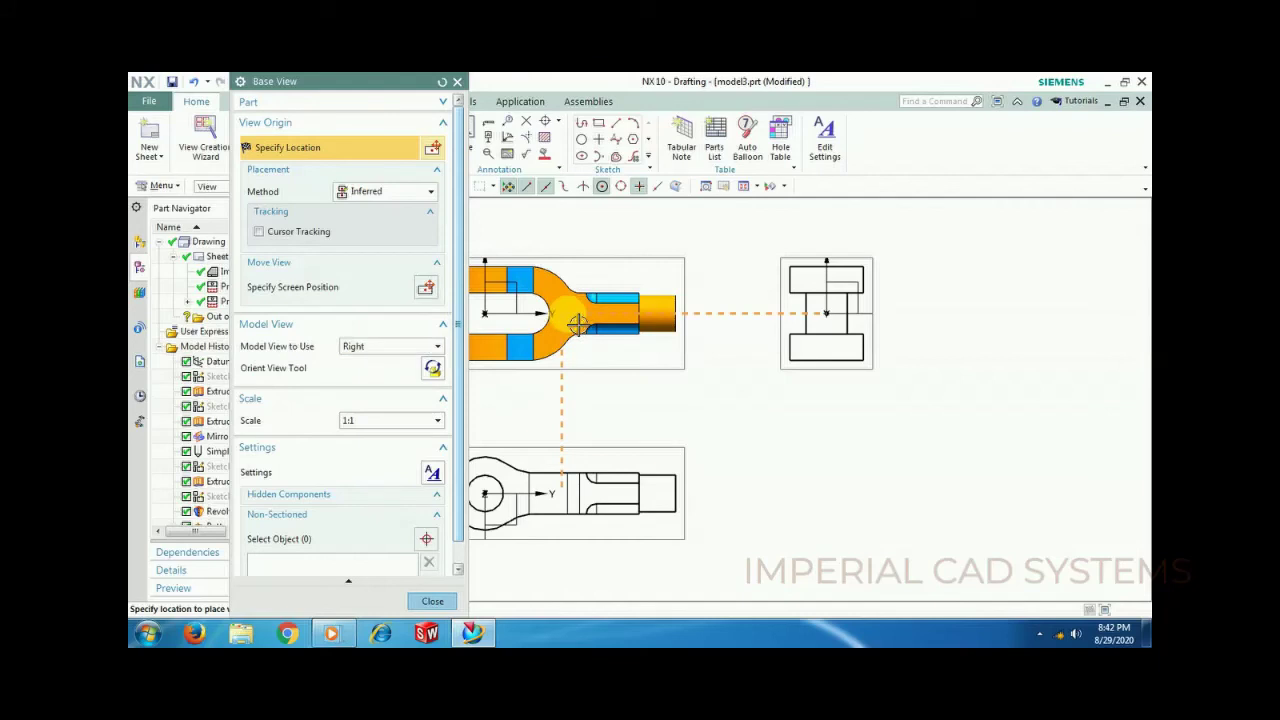
left_click(570, 322)
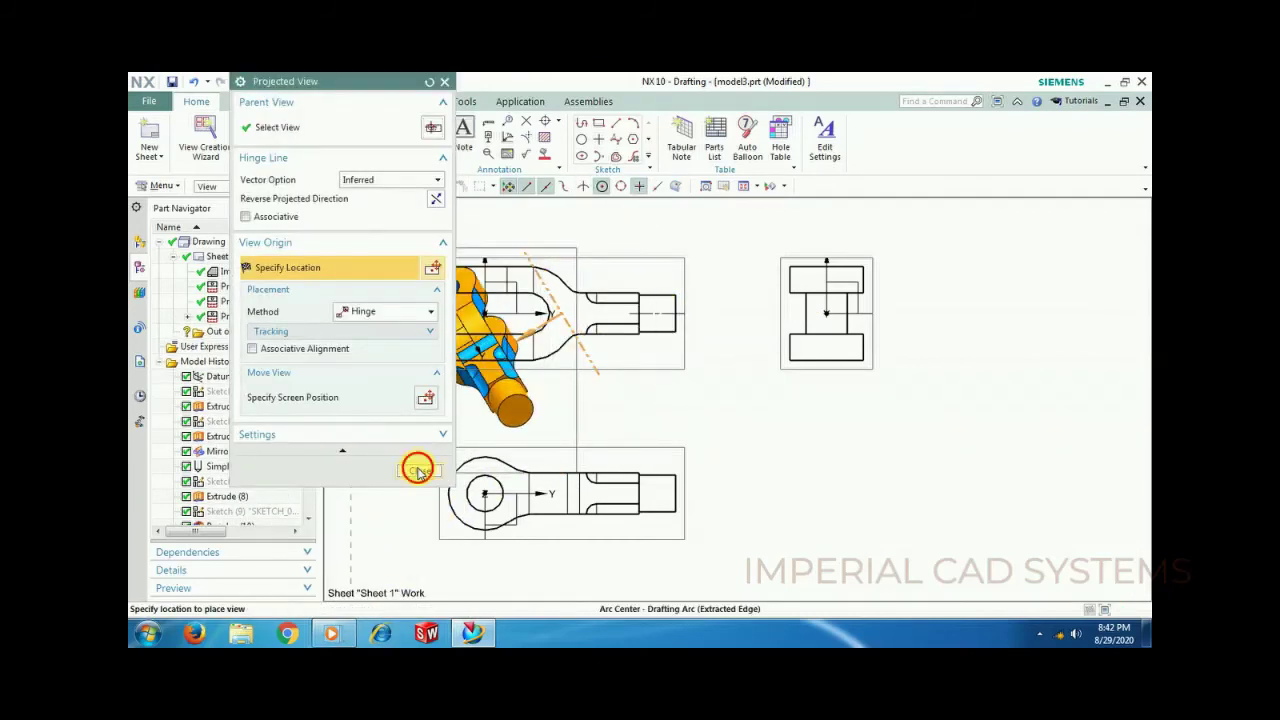
left_click(417, 466)
Step: Hide all datums in the drawing views
scroll(512, 262, "up", 3)
scroll(568, 280, "down", 1)
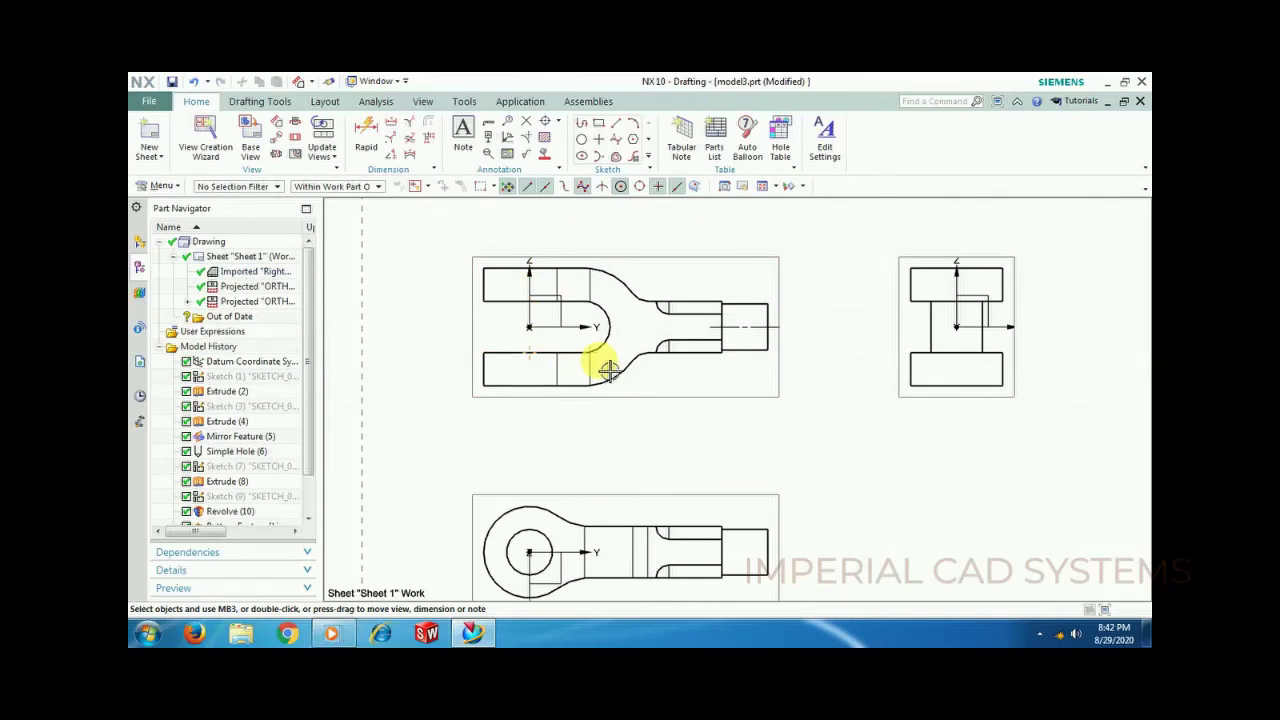
key("ctrl+w")
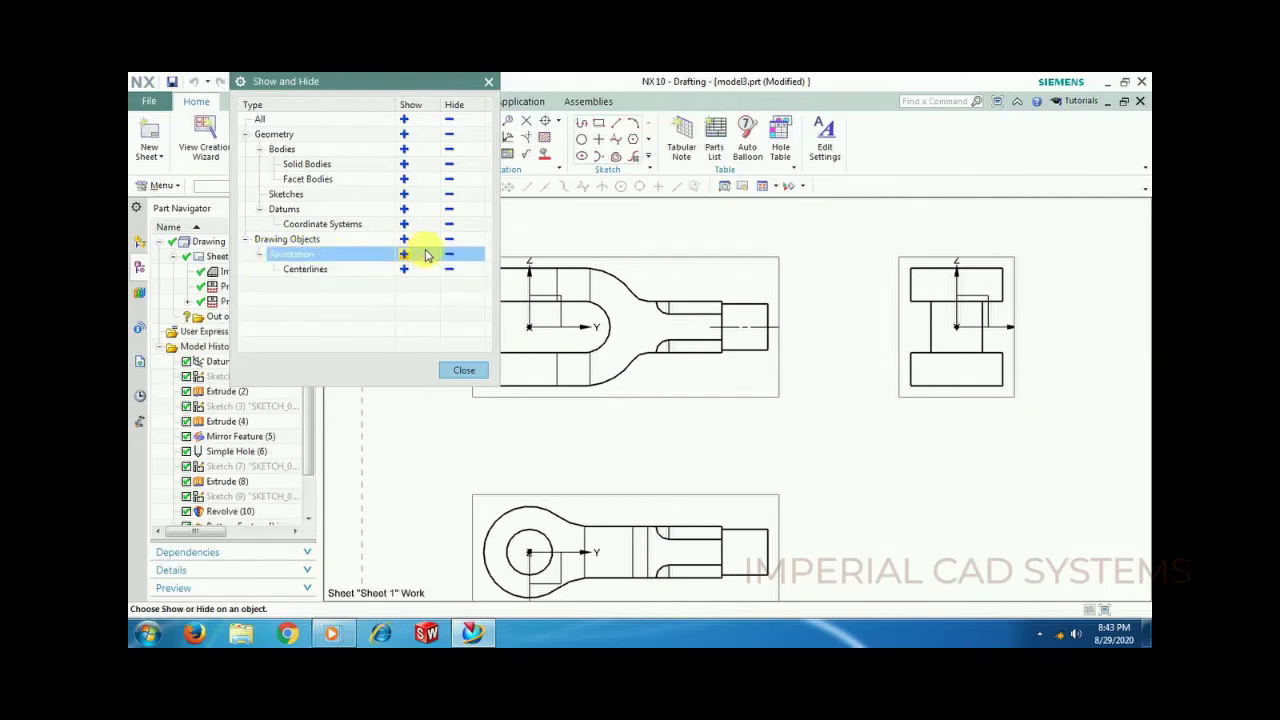
left_click(449, 209)
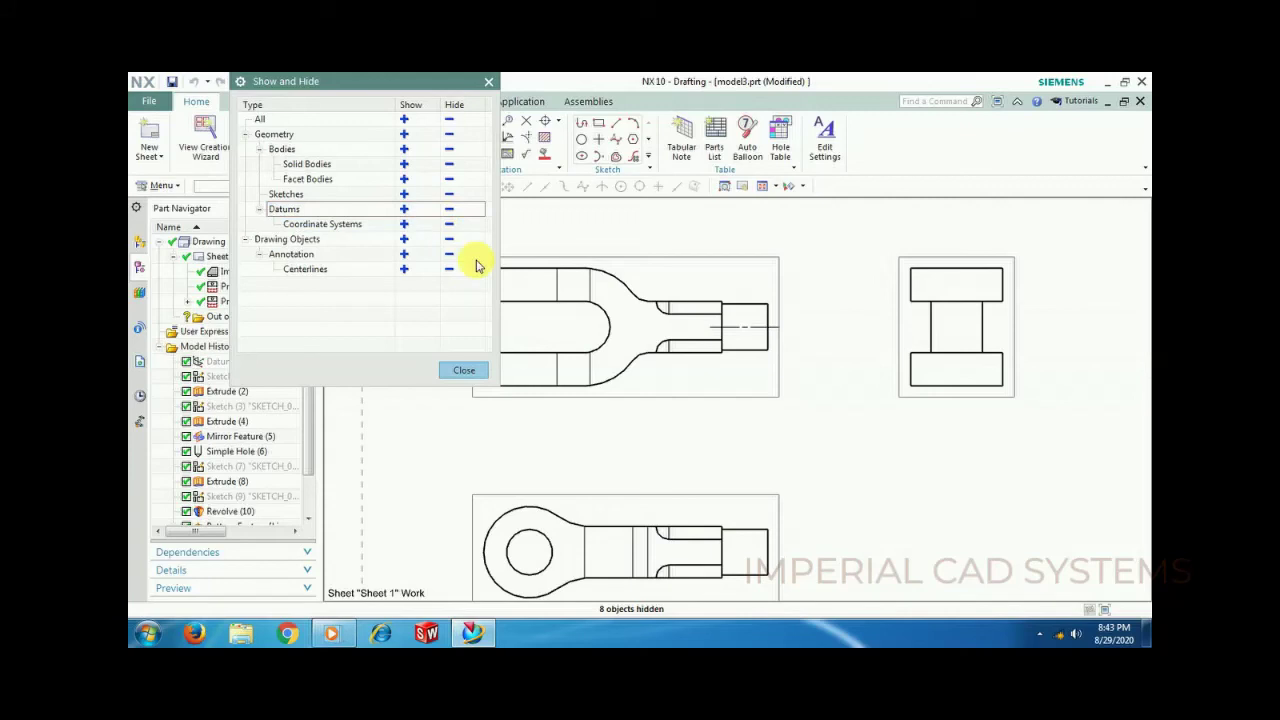
left_click(467, 368)
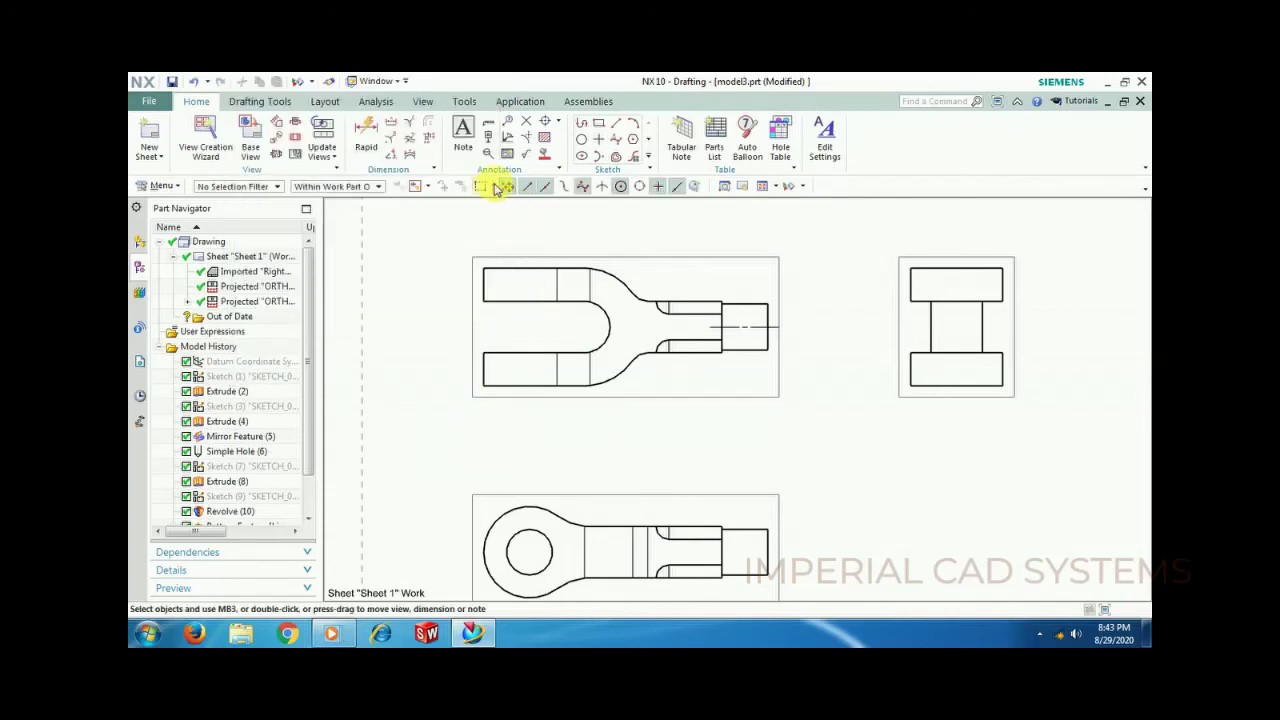
Step: Make the new base view the active sketch view and sketch a closed rectangle about 93 mm wide around the fork's upper arm
left_click(549, 257)
right_click(549, 257)
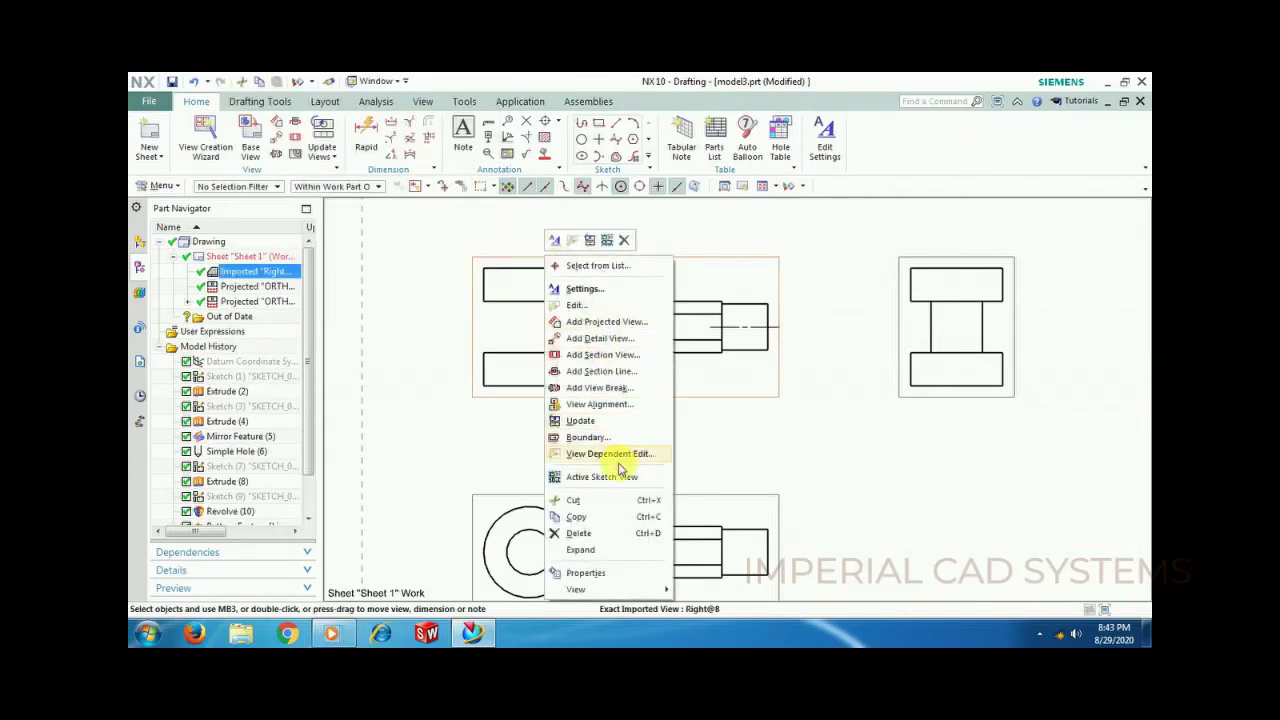
left_click(618, 478)
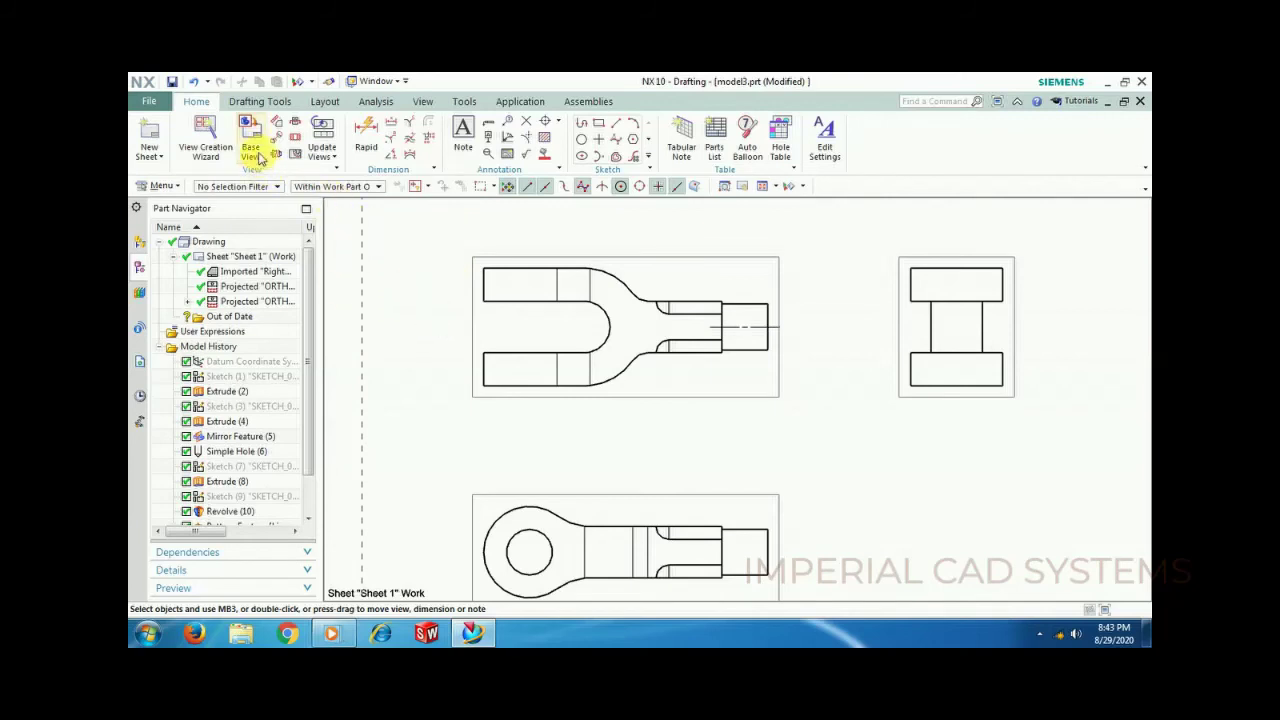
left_click(583, 124)
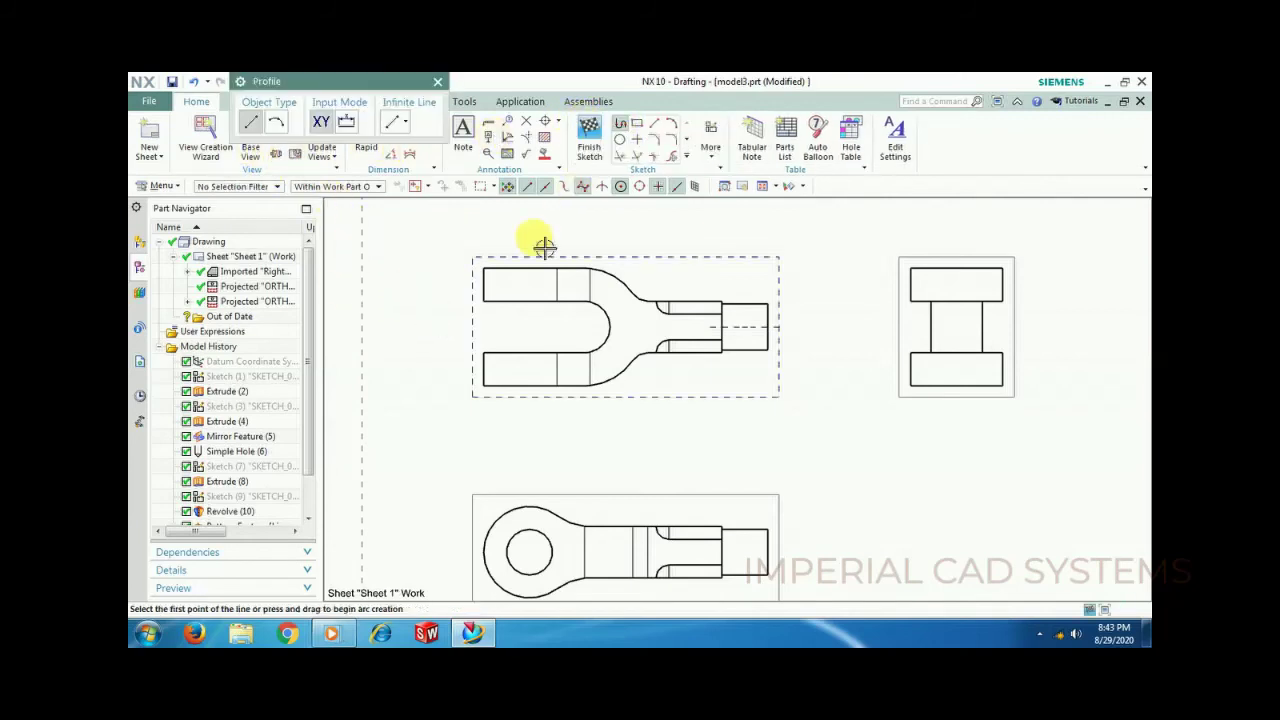
left_click(461, 250)
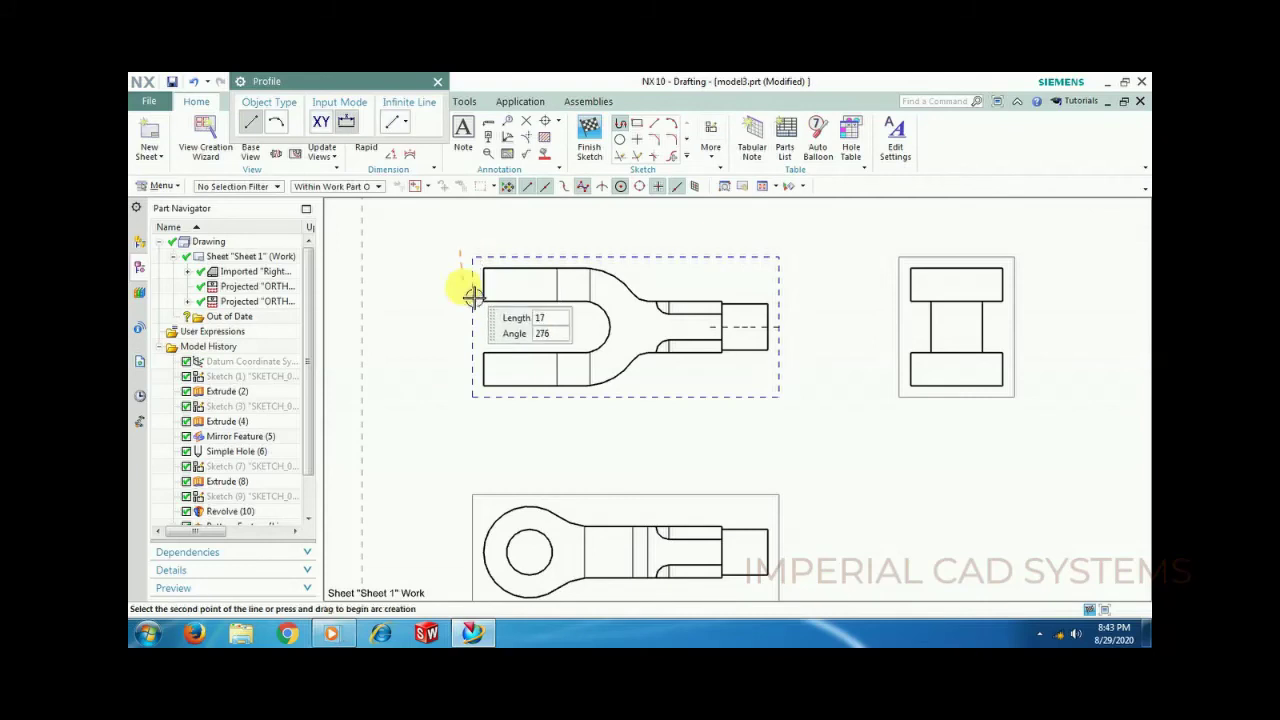
left_click(462, 324)
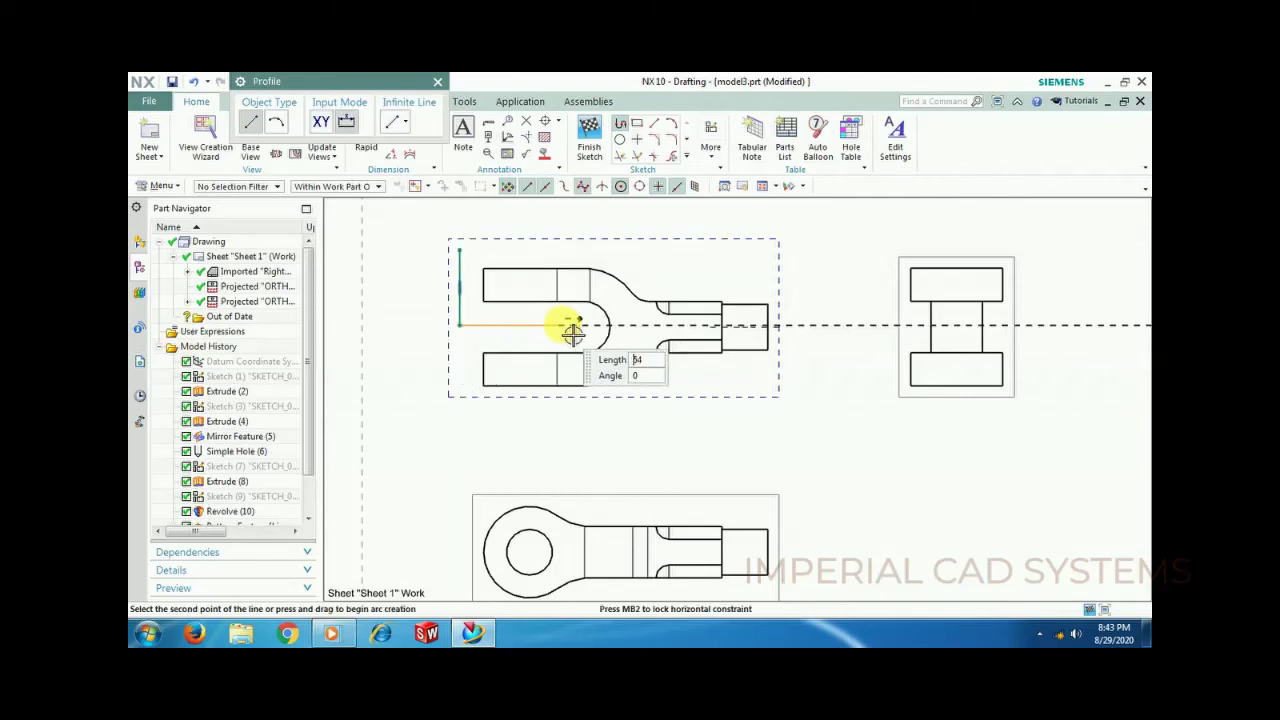
left_click(630, 325)
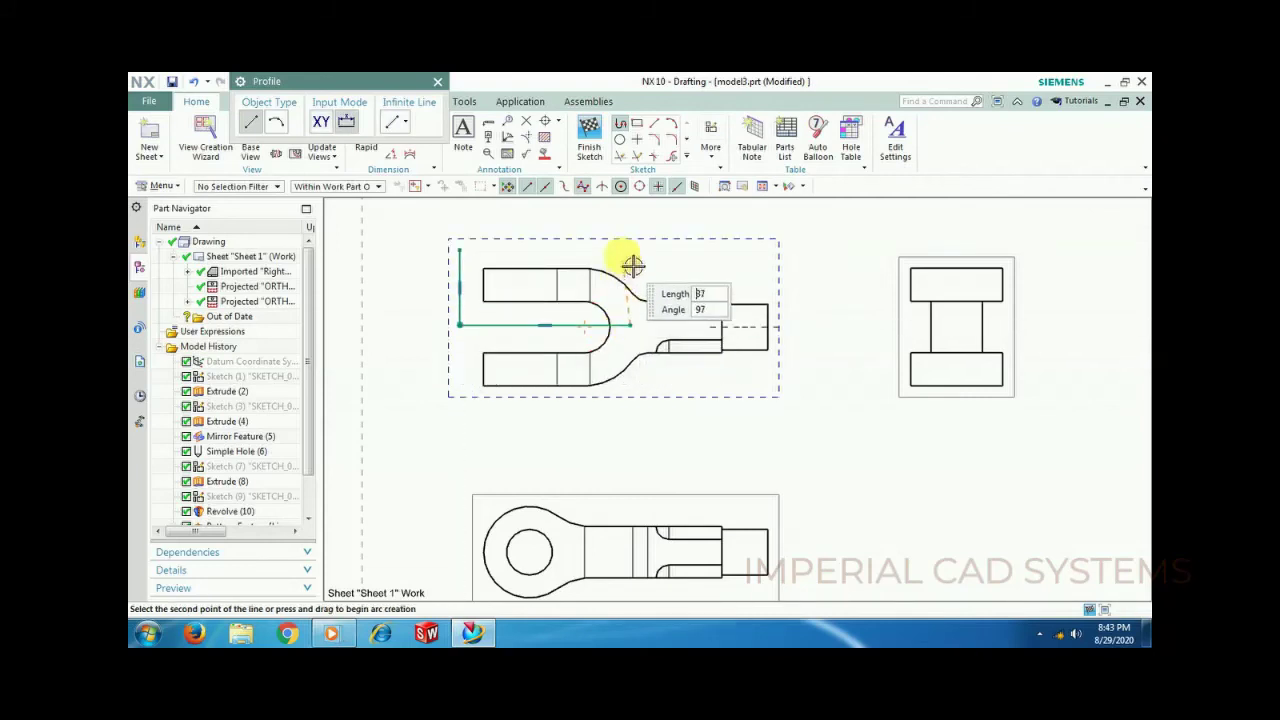
left_click(631, 251)
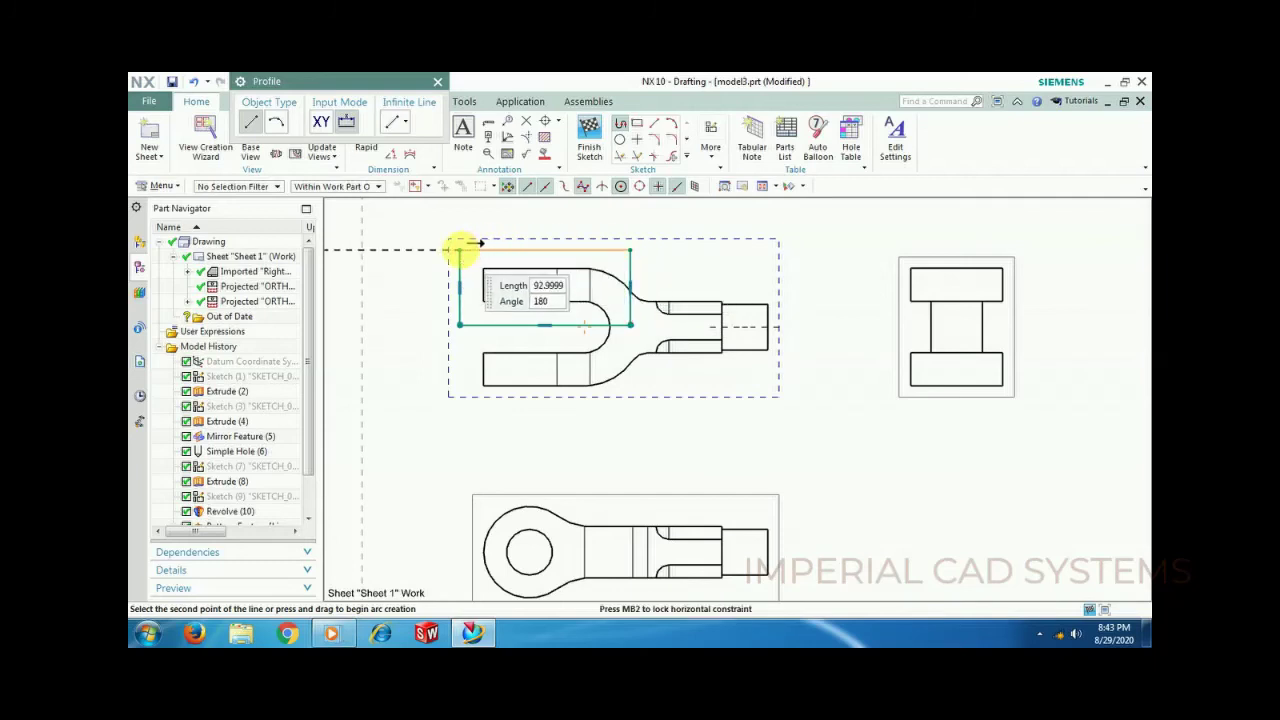
left_click(461, 250)
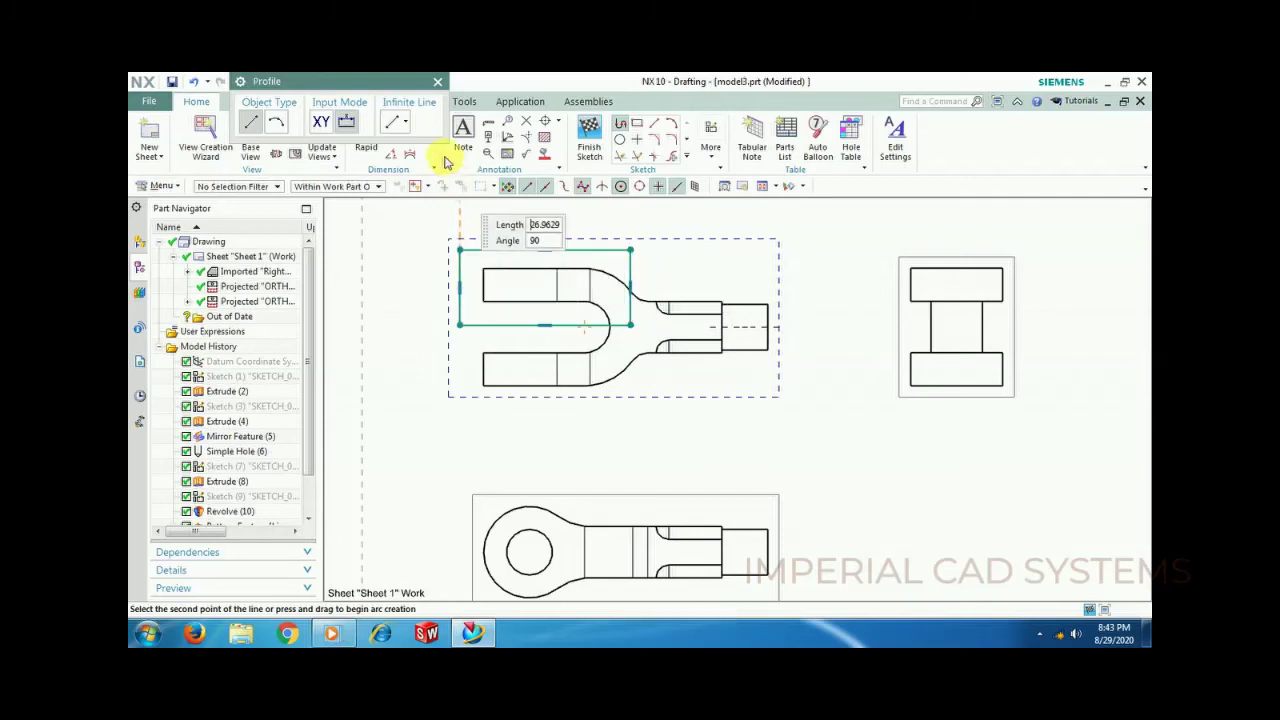
left_click(437, 81)
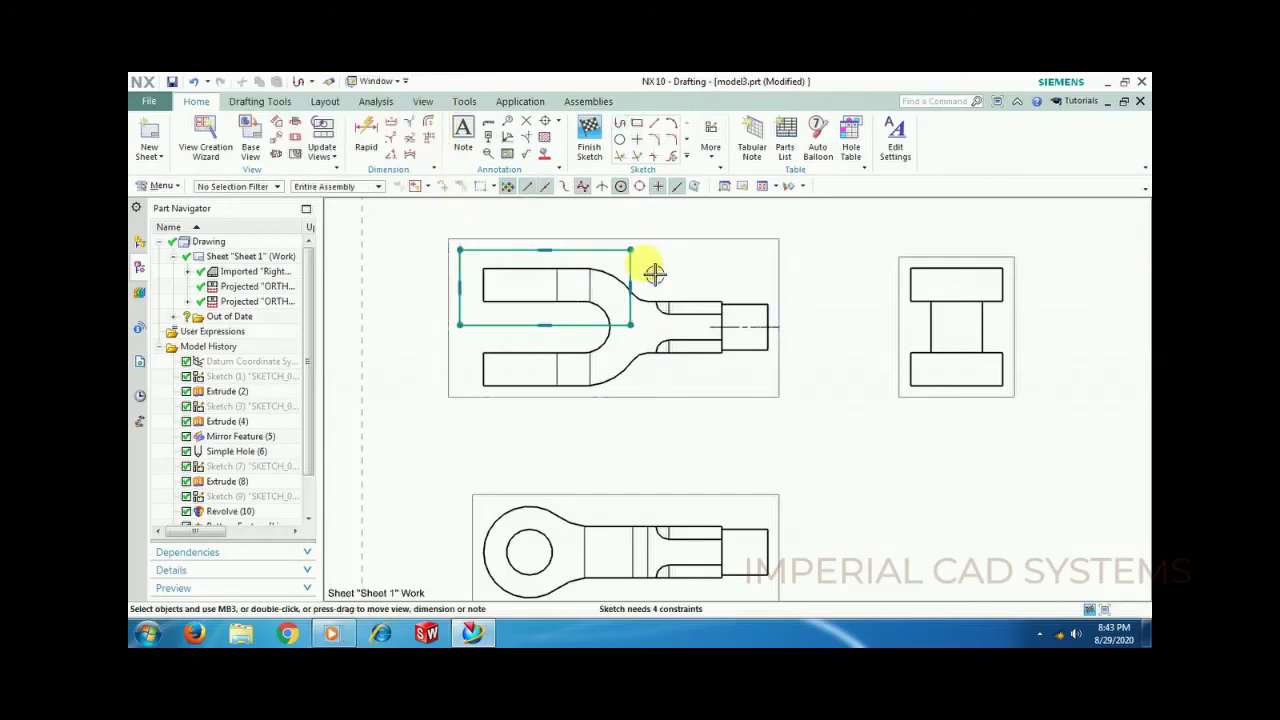
left_click(591, 135)
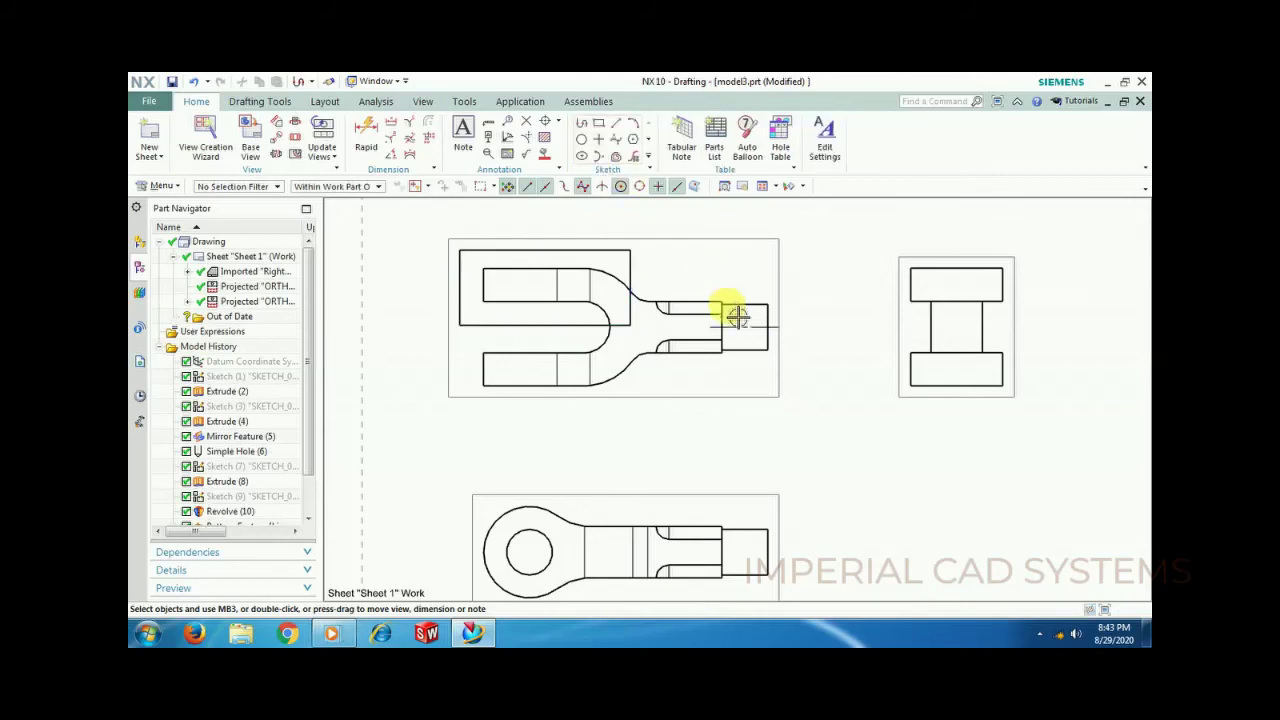
Step: Create a break-out section in the base view using the hole's arc center as base point and the sketched rectangle as boundary, and undo it
left_click(292, 160)
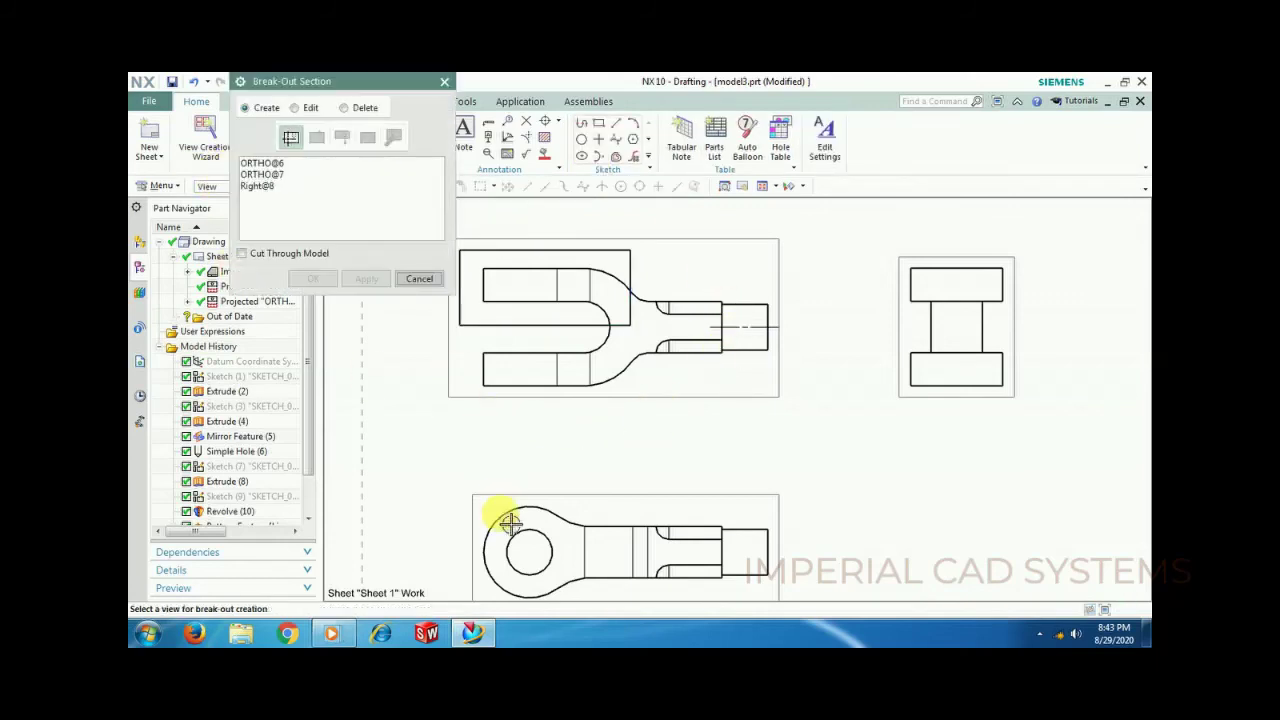
left_click(479, 354)
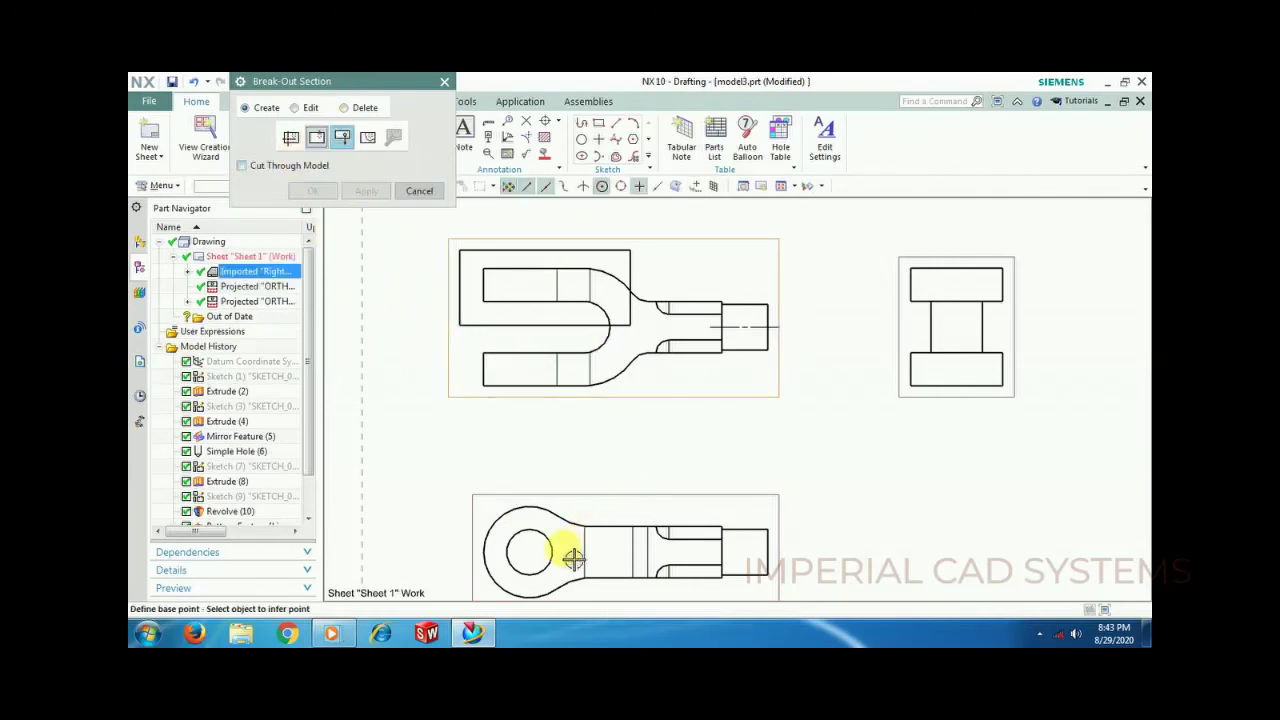
left_click(537, 563)
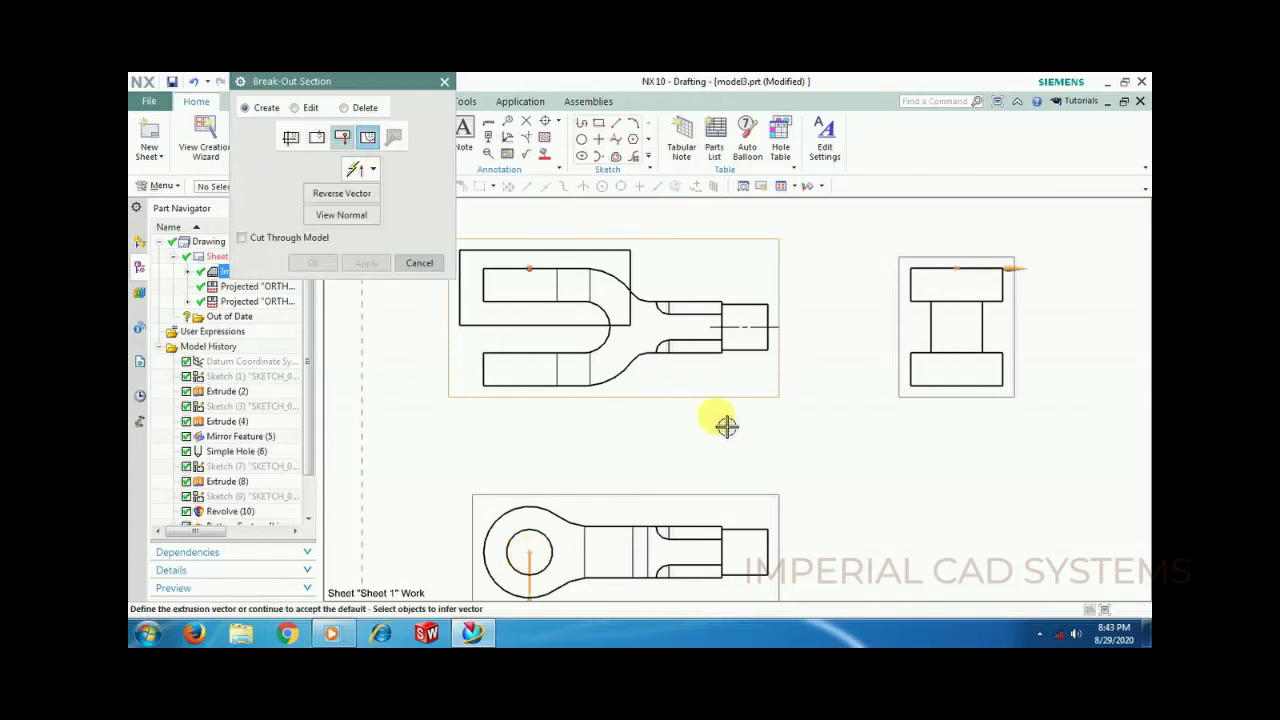
left_click(366, 137)
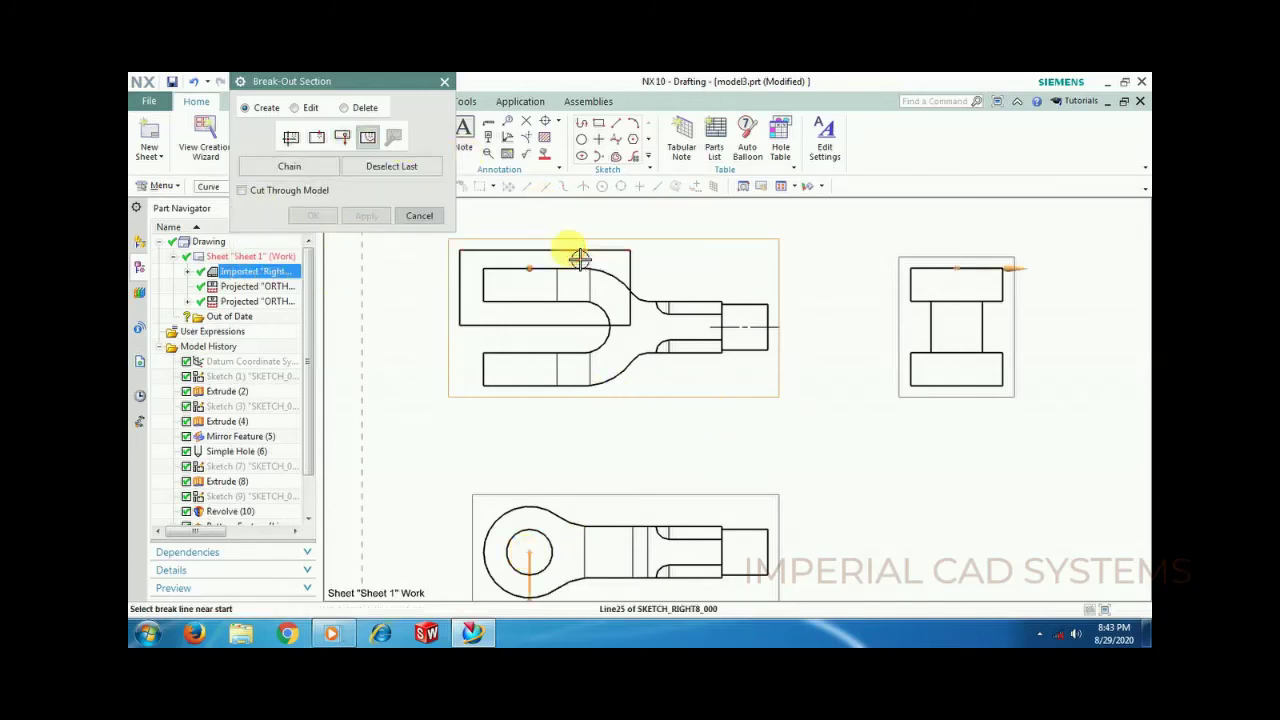
left_click(580, 256)
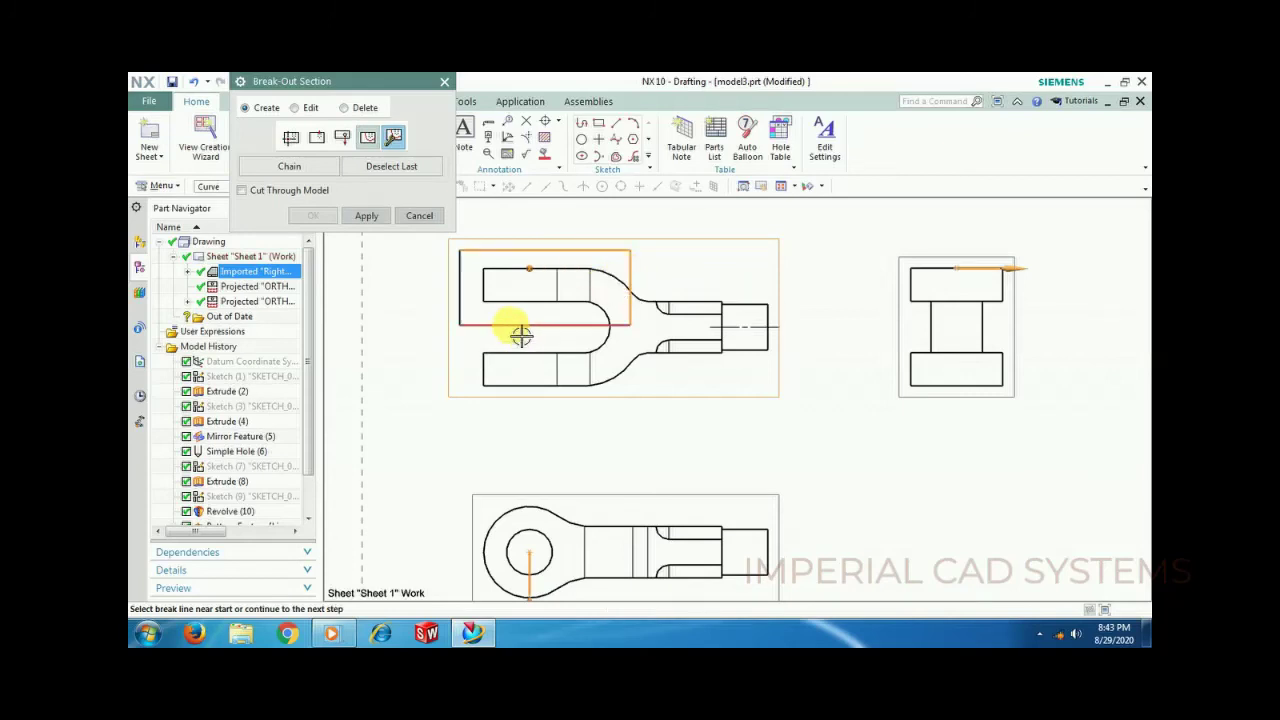
left_click(471, 317)
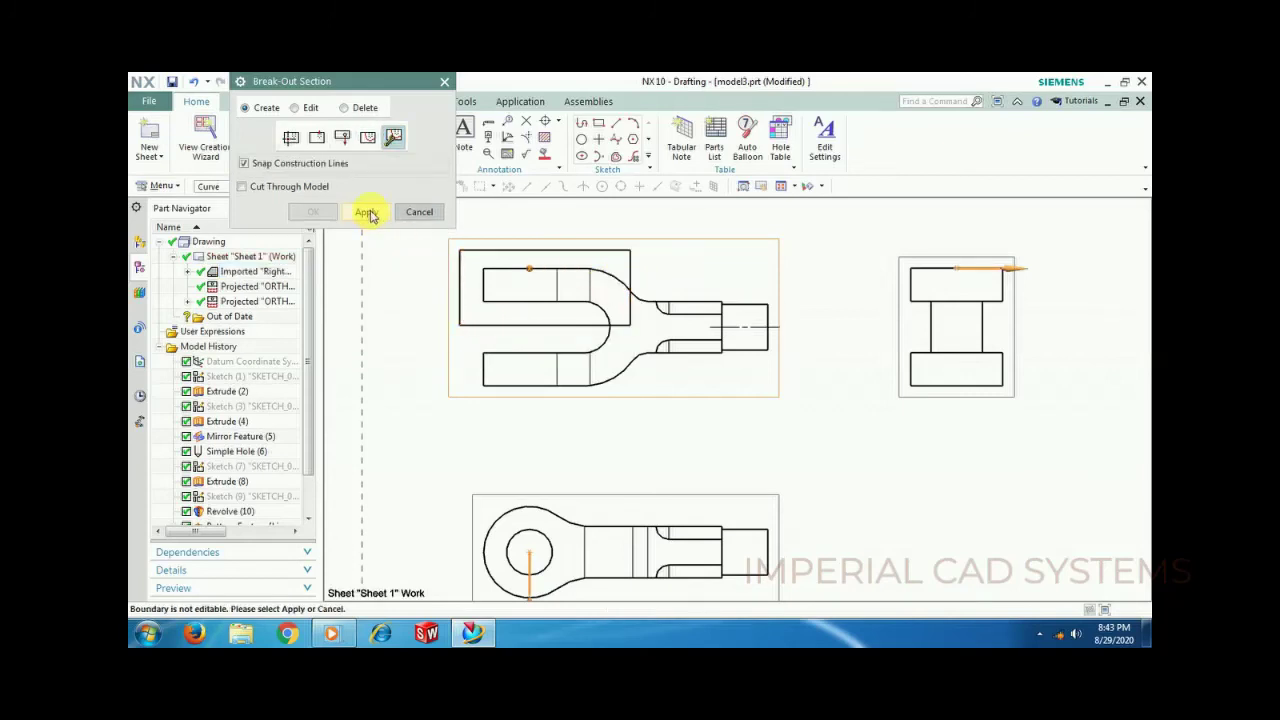
left_click(366, 213)
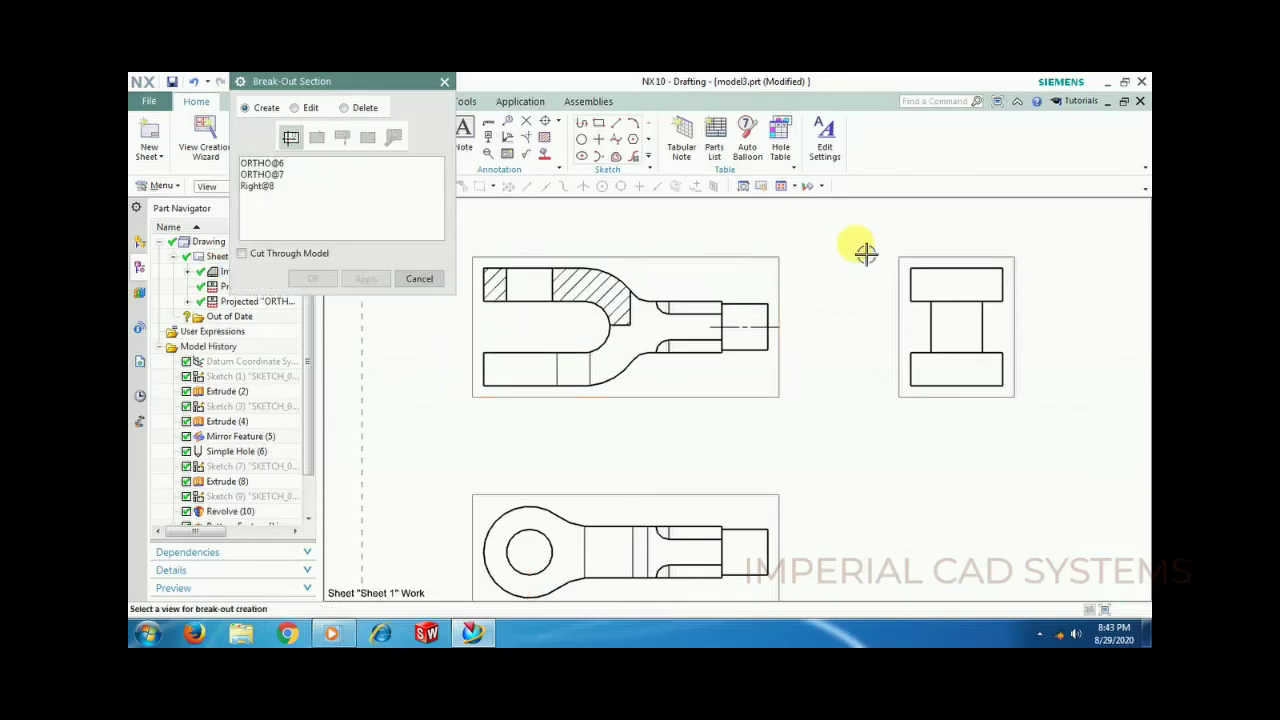
left_click(420, 279)
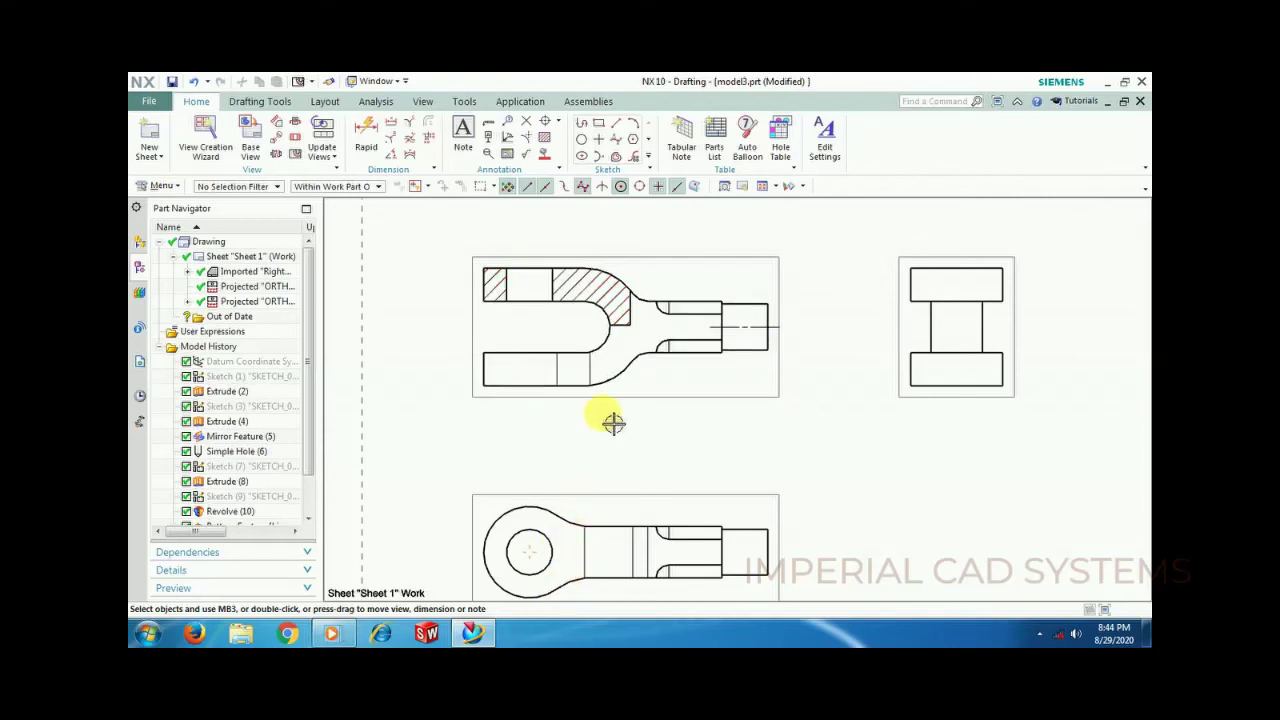
key("ctrl+z")
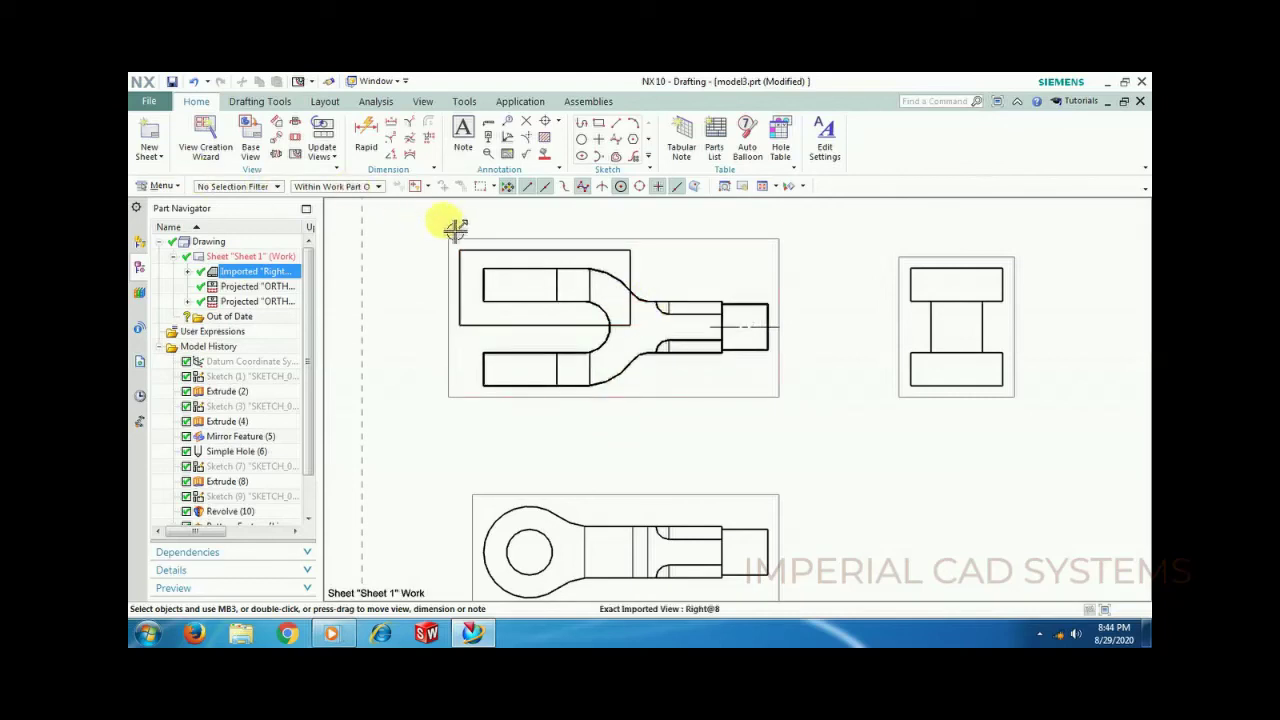
Step: Start a break-out section in the base view, swap Arc Center snapping for Quadrant Point, and set the base point on the hole's lower quadrant
left_click(296, 157)
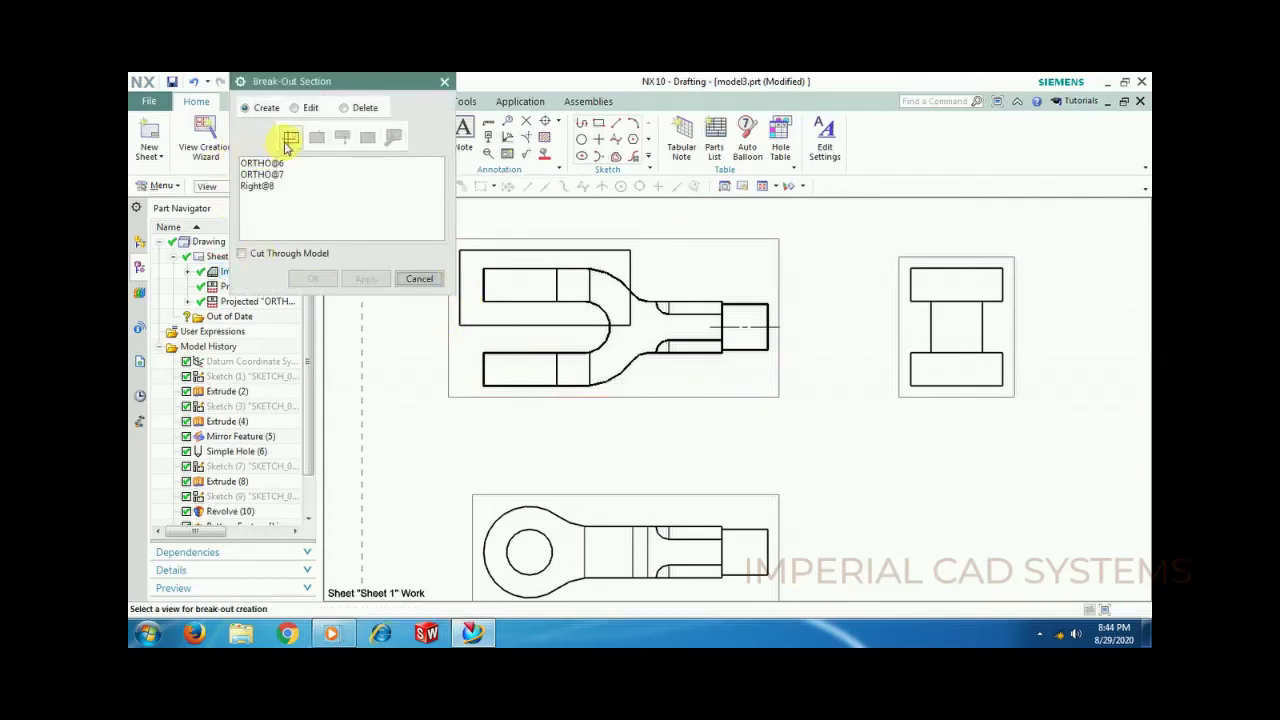
left_click(726, 281)
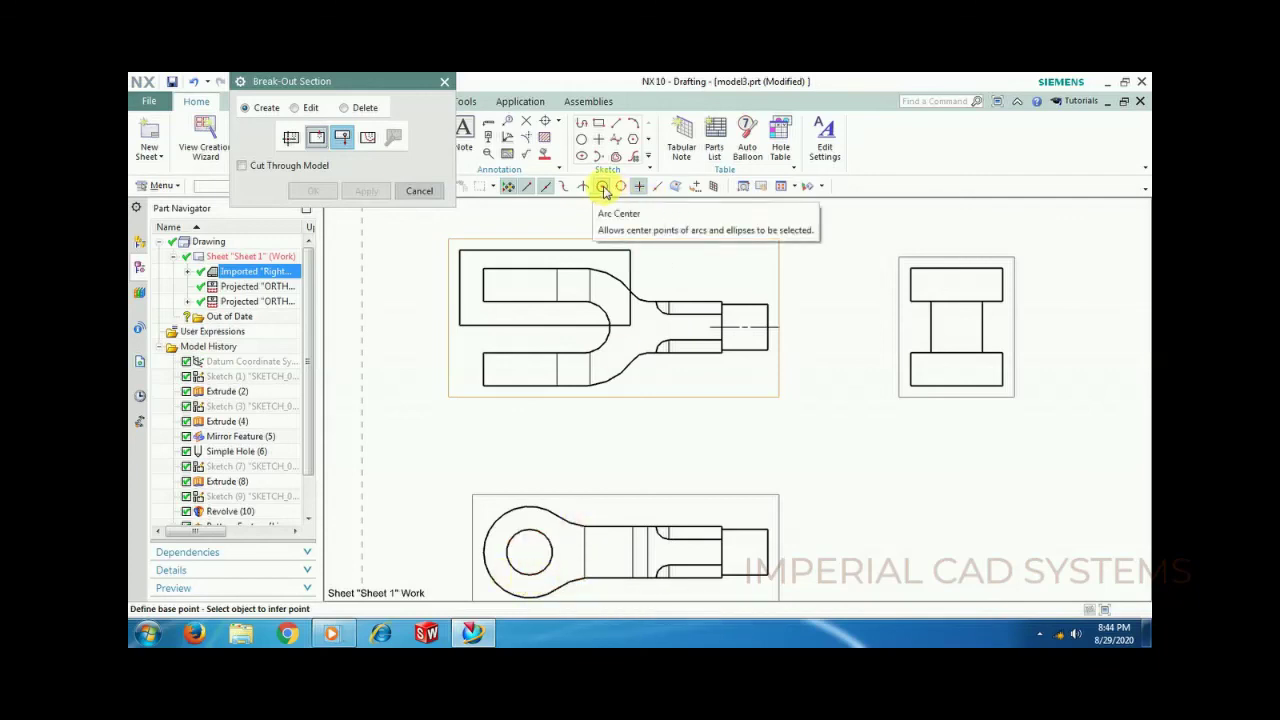
left_click(603, 187)
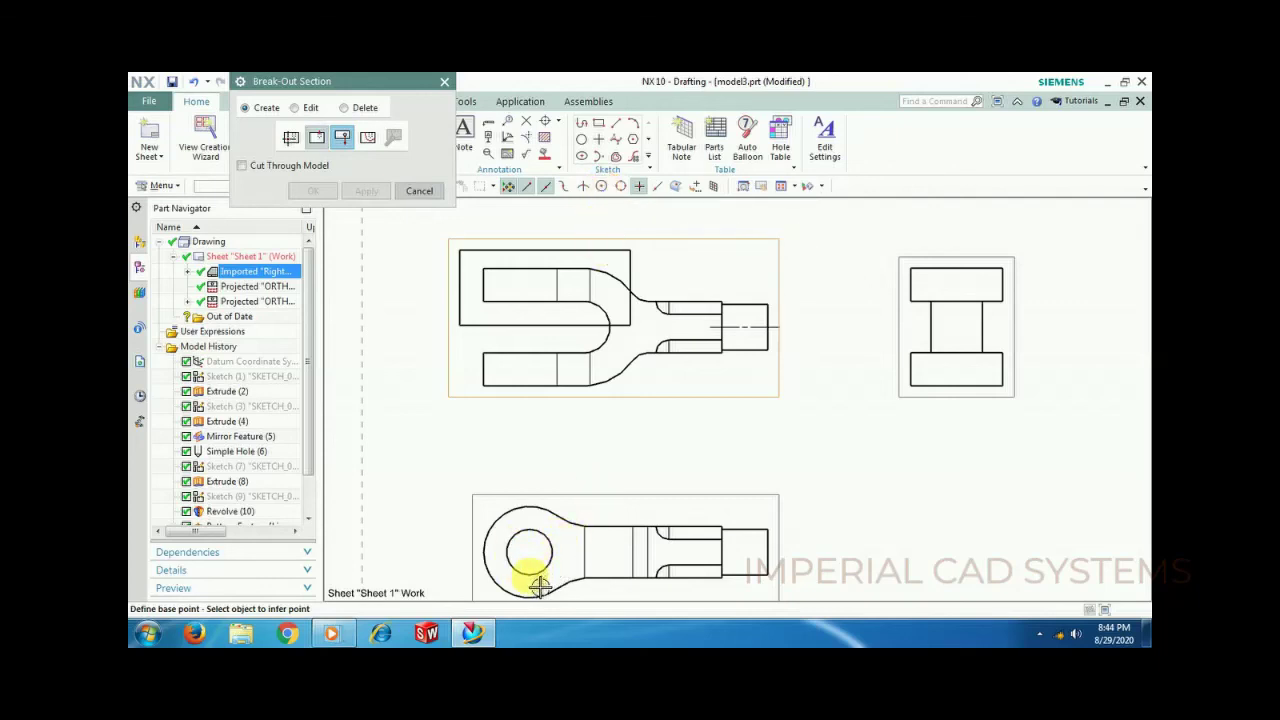
left_click(620, 188)
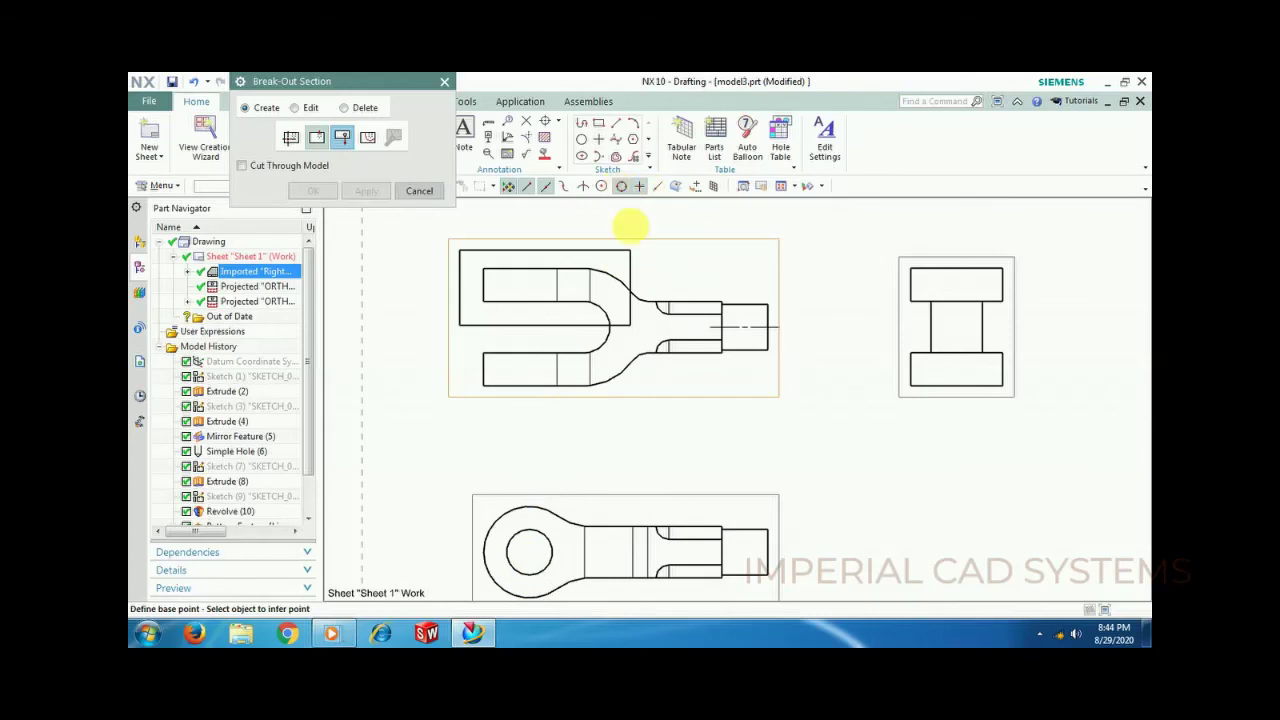
left_click(540, 588)
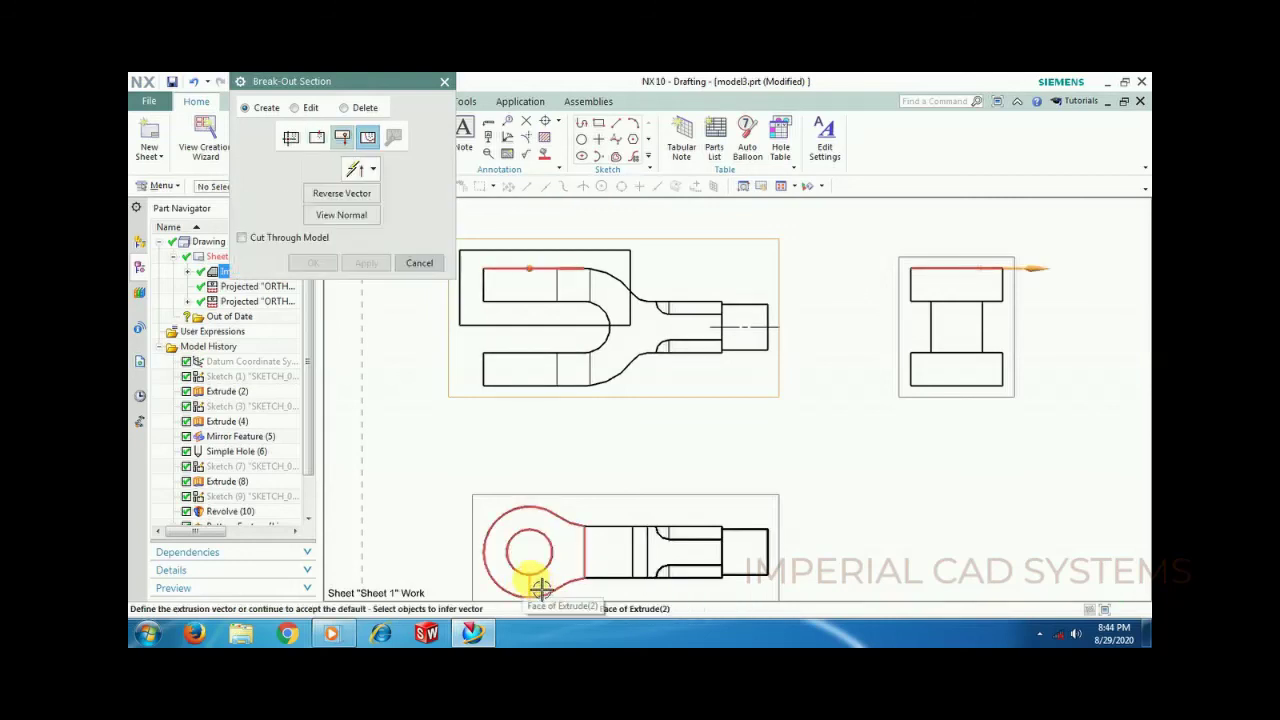
Step: Choose the sketched rectangle as the boundary and apply the break-out section to the fork's upper arm
left_click(368, 140)
left_click(545, 256)
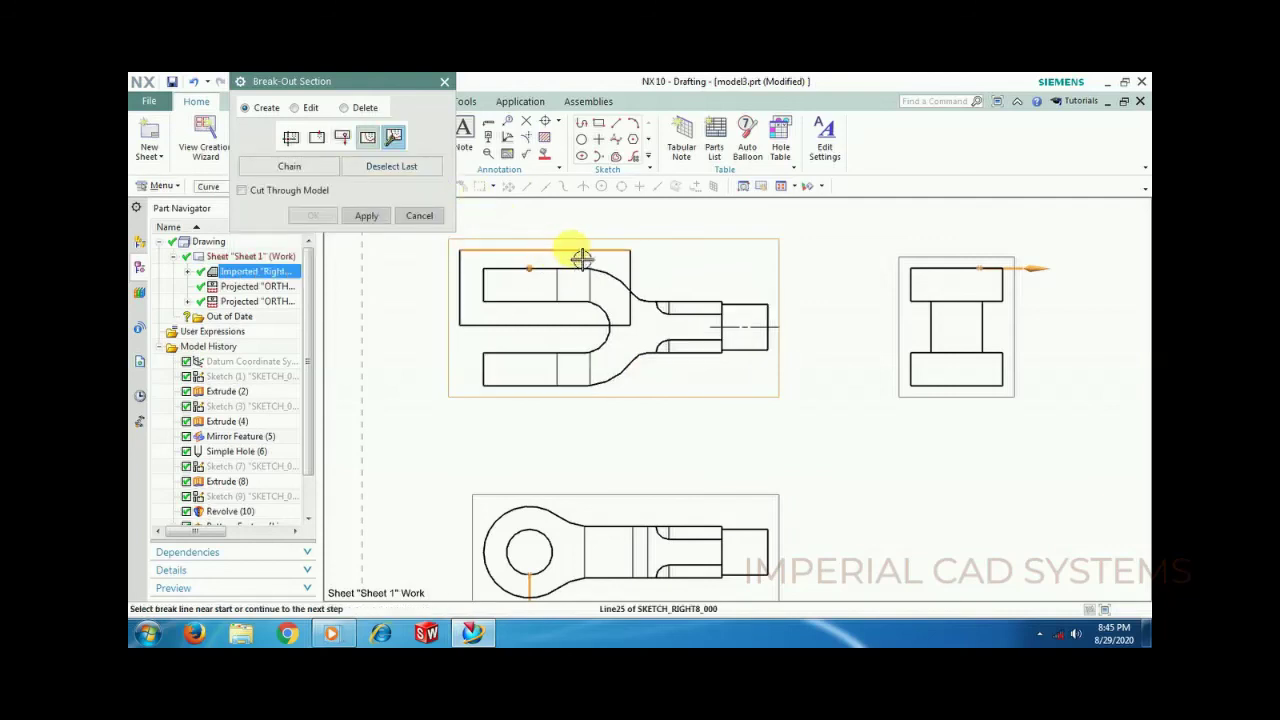
left_click(470, 311)
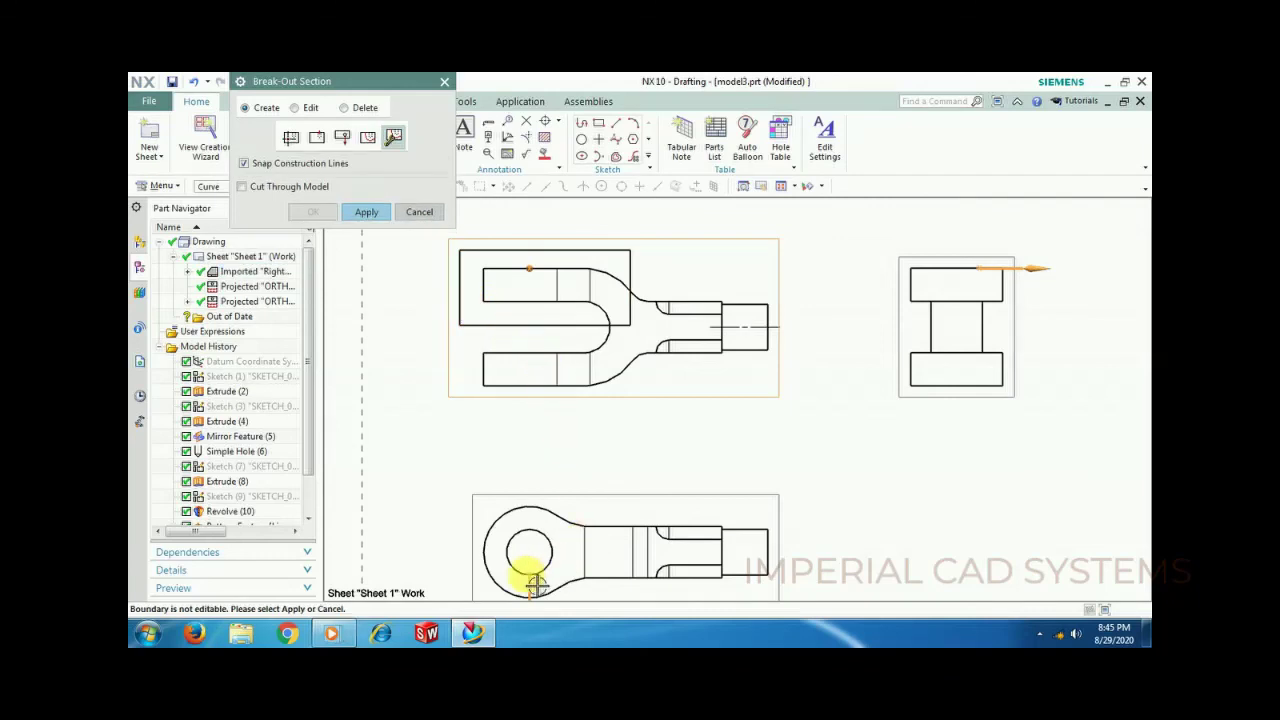
left_click(365, 214)
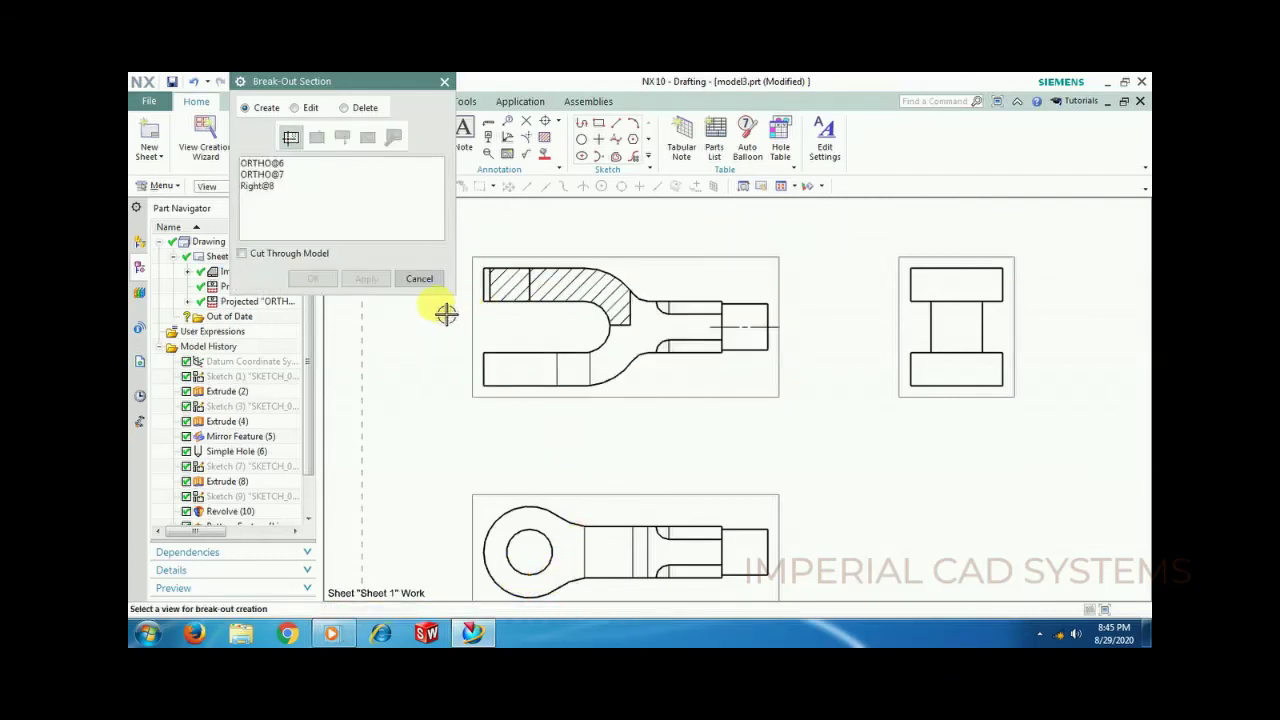
Step: Leave the Break-Out Section command and examine the hatched section on the fork's upper arm against the hole in the projected view
left_click(420, 280)
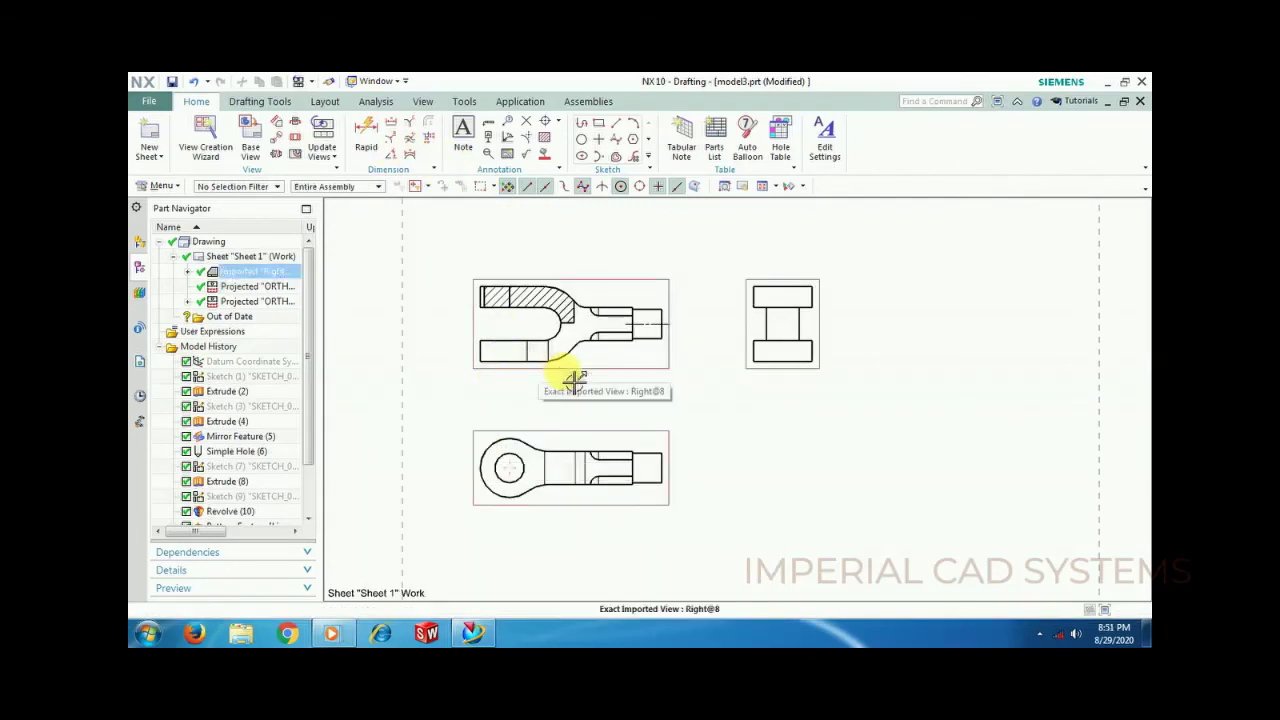
middle_click_drag(563, 371, 601, 378, "shift")
scroll(548, 305, "up", 3)
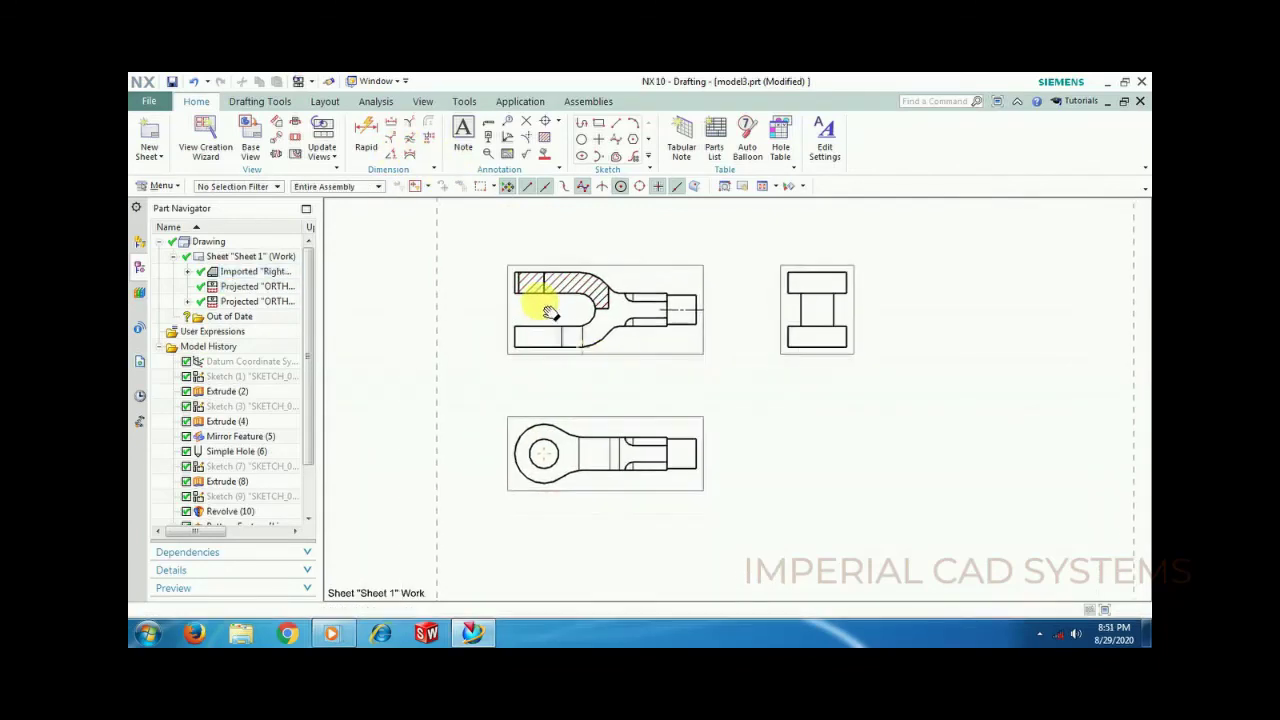
scroll(548, 305, "up", 3)
scroll(577, 400, "down", 3)
scroll(557, 418, "up", 1)
scroll(575, 525, "up", 2)
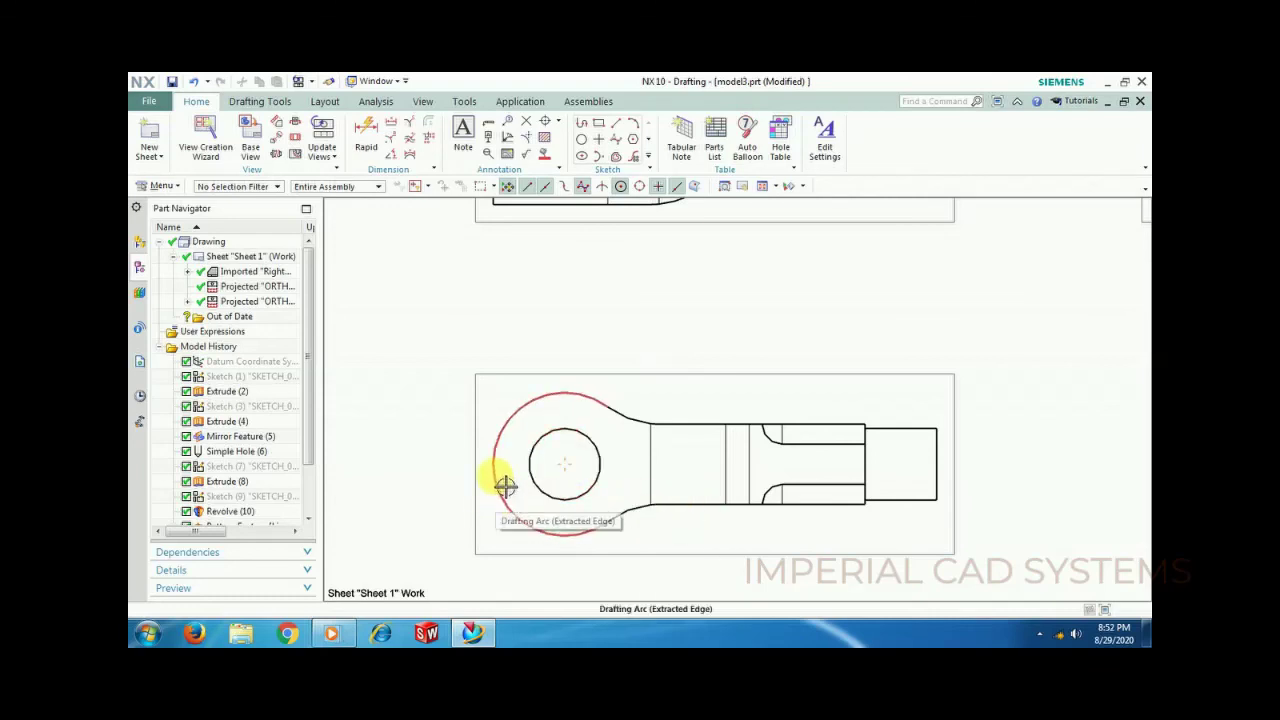
scroll(537, 337, "up", 5)
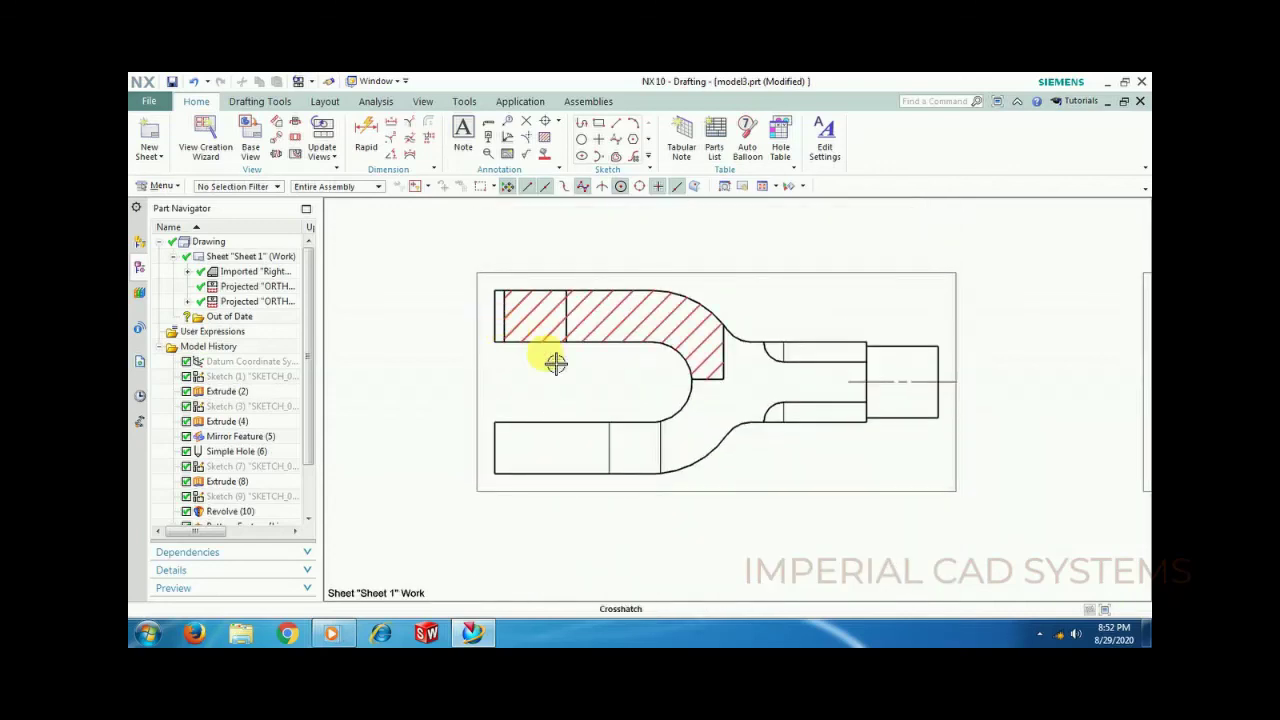
scroll(554, 360, "down", 3)
middle_click_drag(568, 466, 561, 372, "shift")
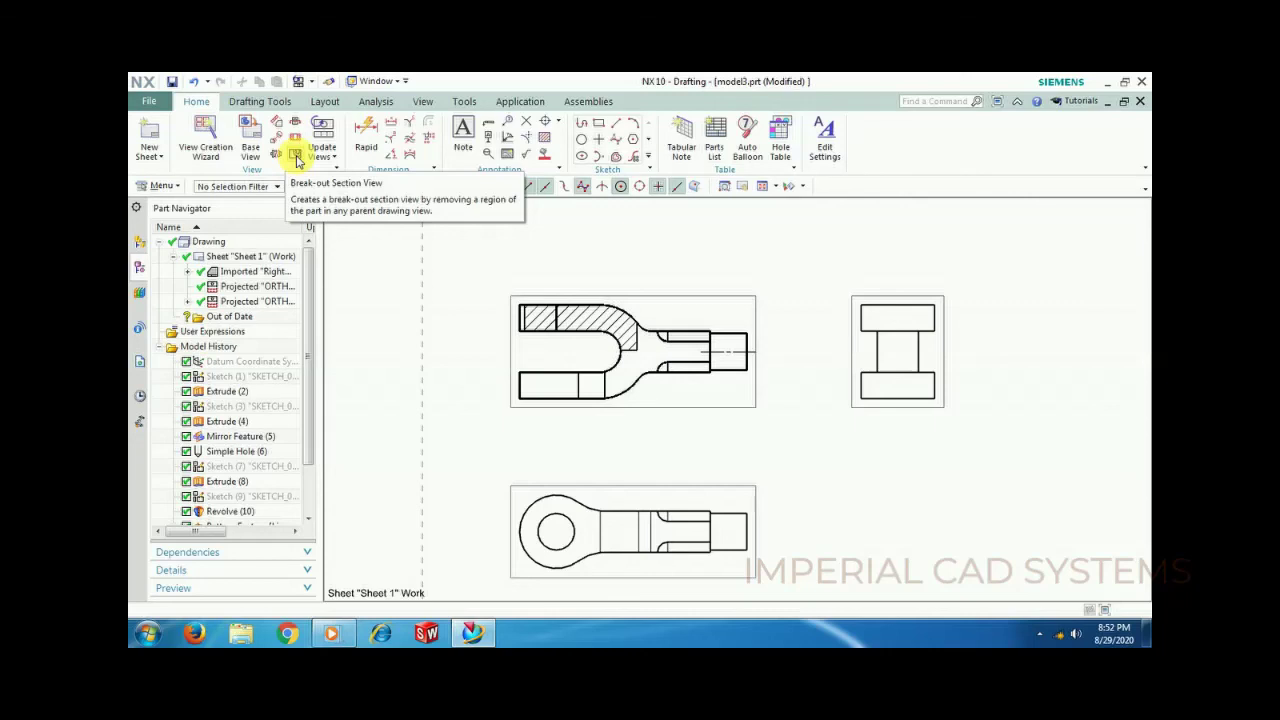
left_click(598, 325)
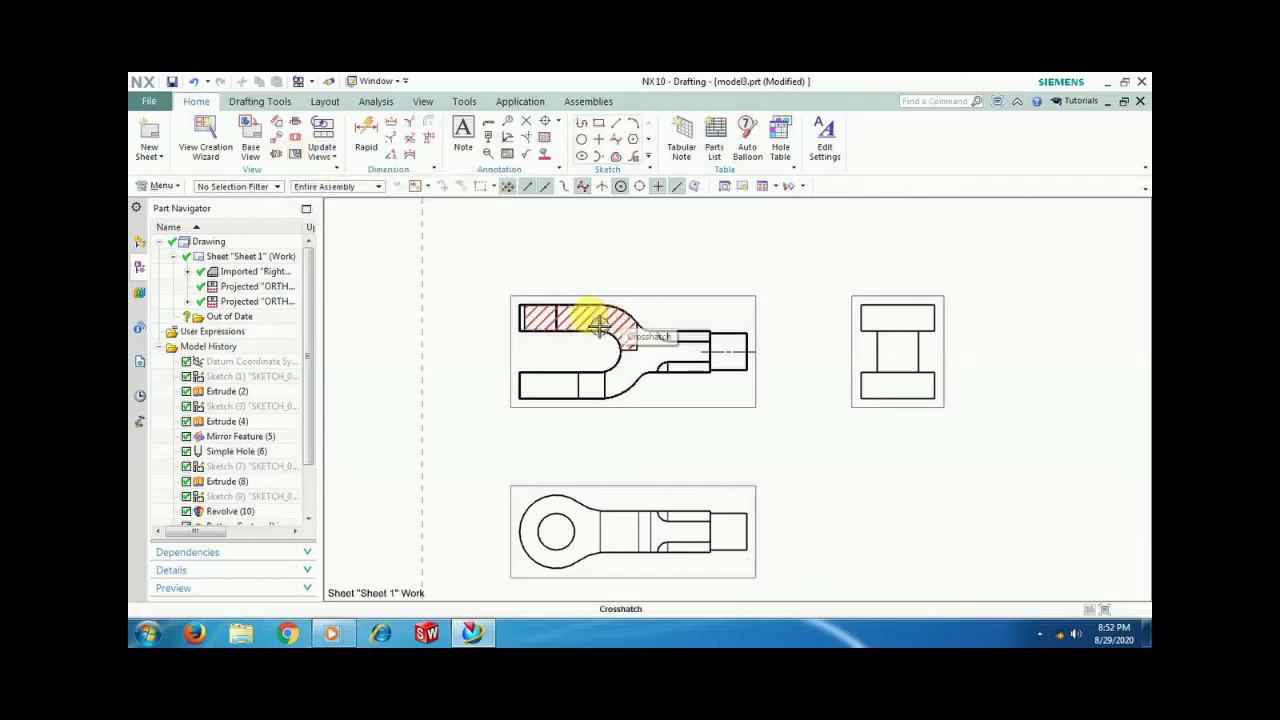
middle_click_drag(666, 429, 655, 390)
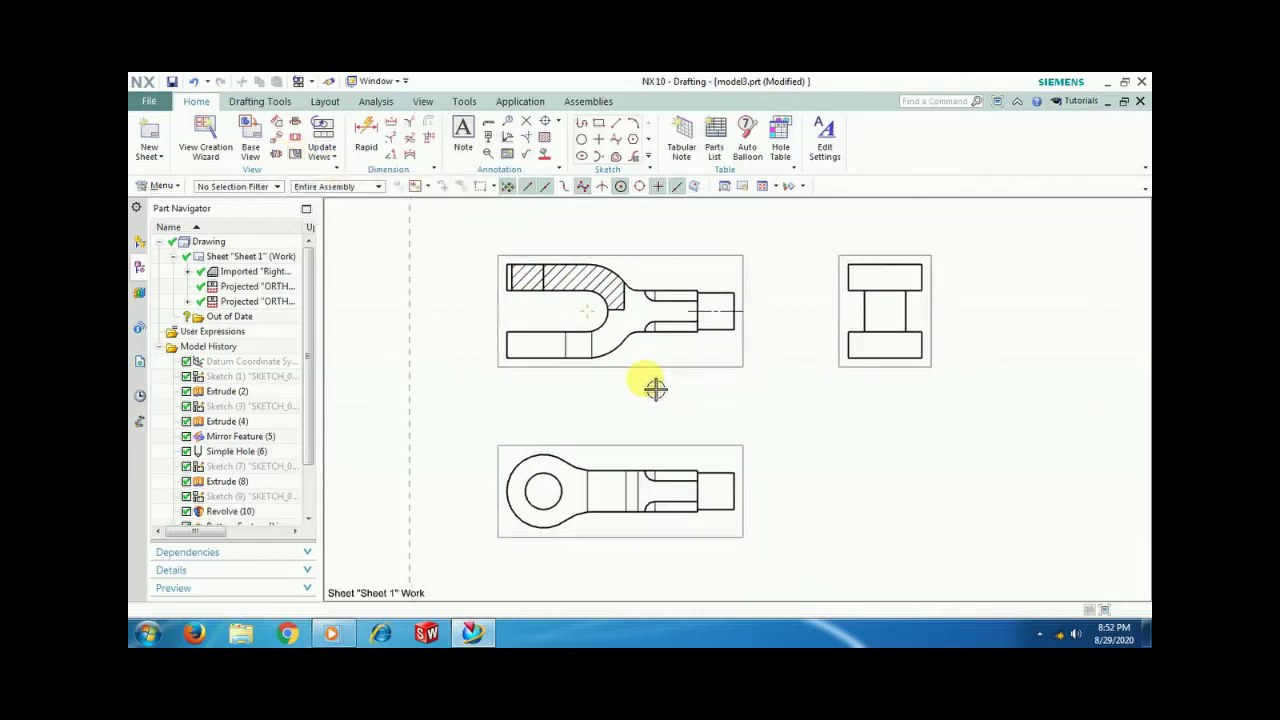